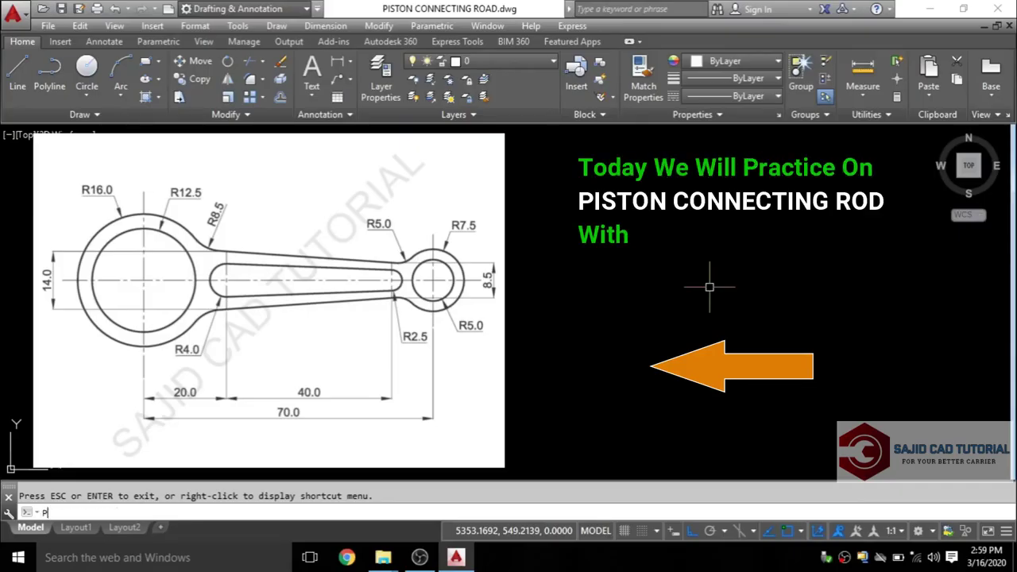
Pan the view to clear working space to the right of the reference image
key("Return")
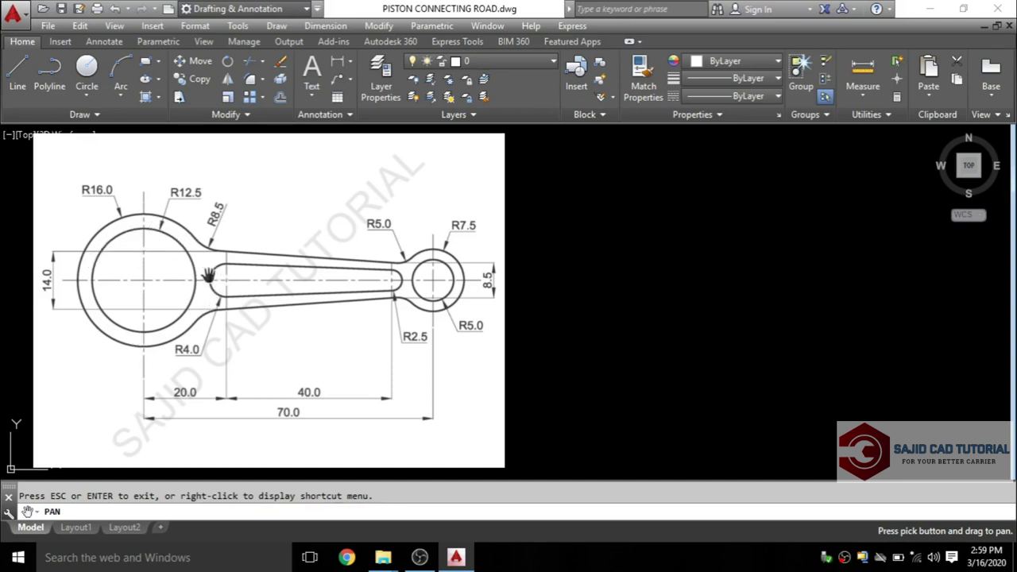
key("Escape")
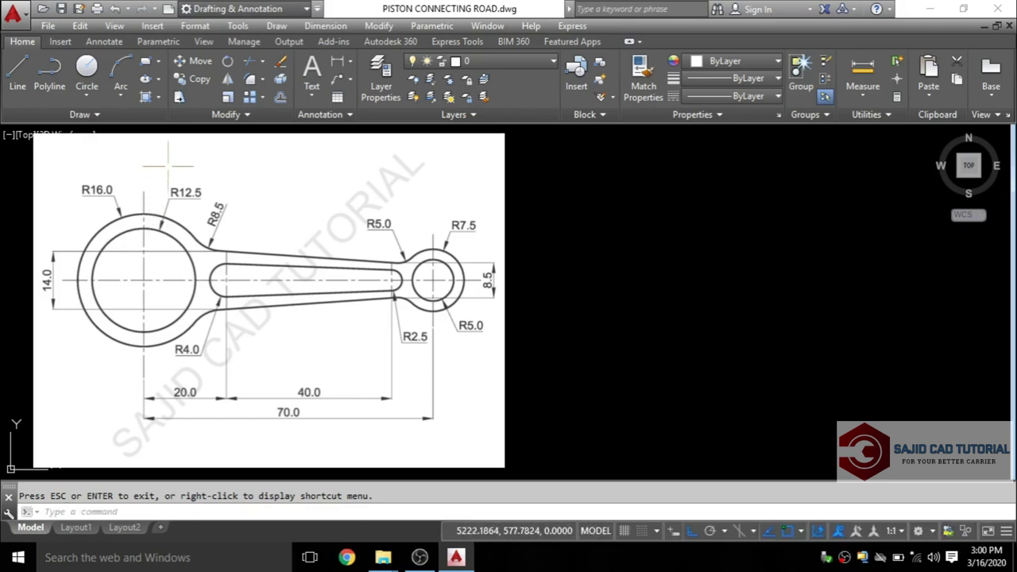
left_click(89, 71)
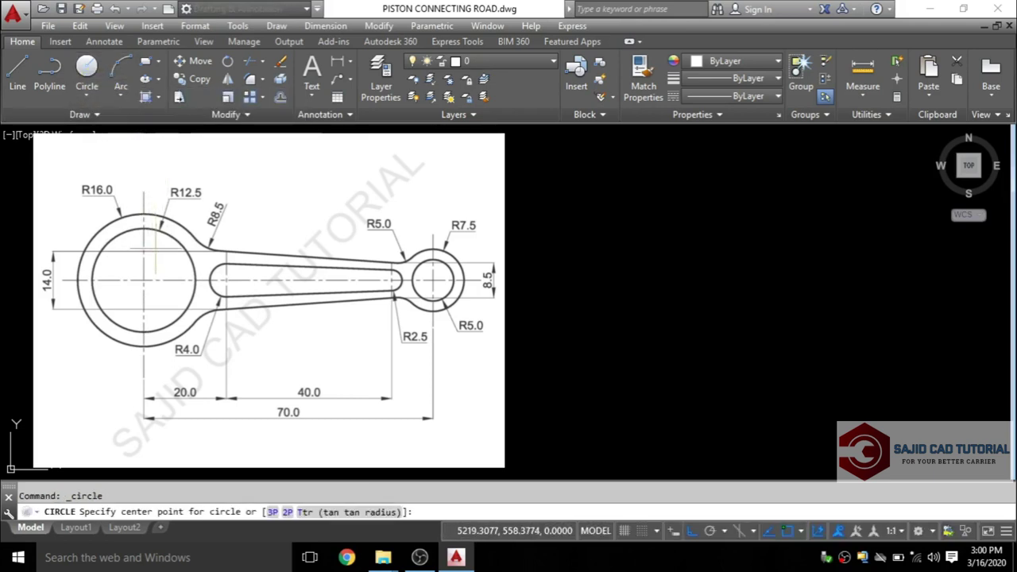
type("p")
key("Return")
key("Escape")
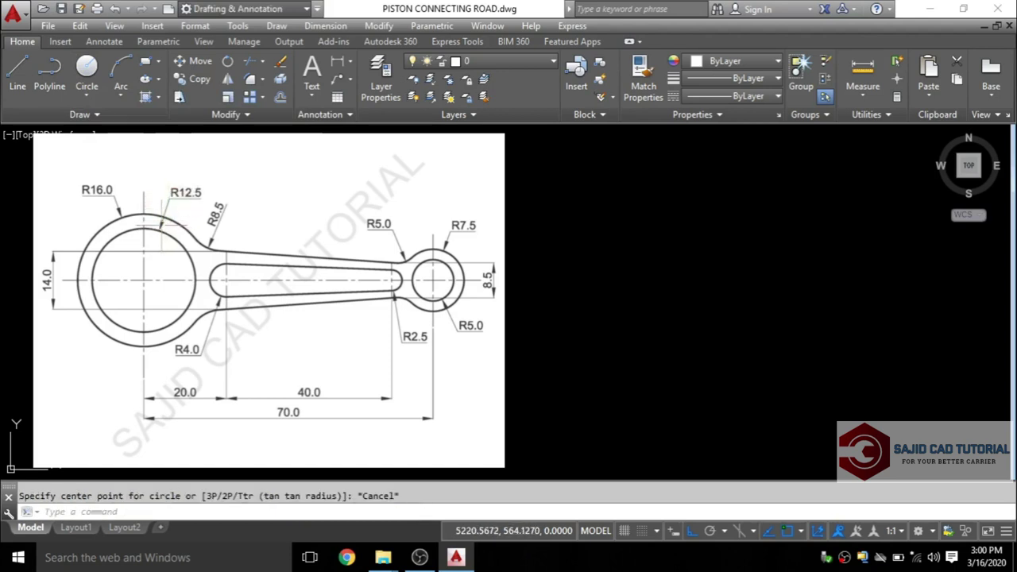
type("p")
key("Return")
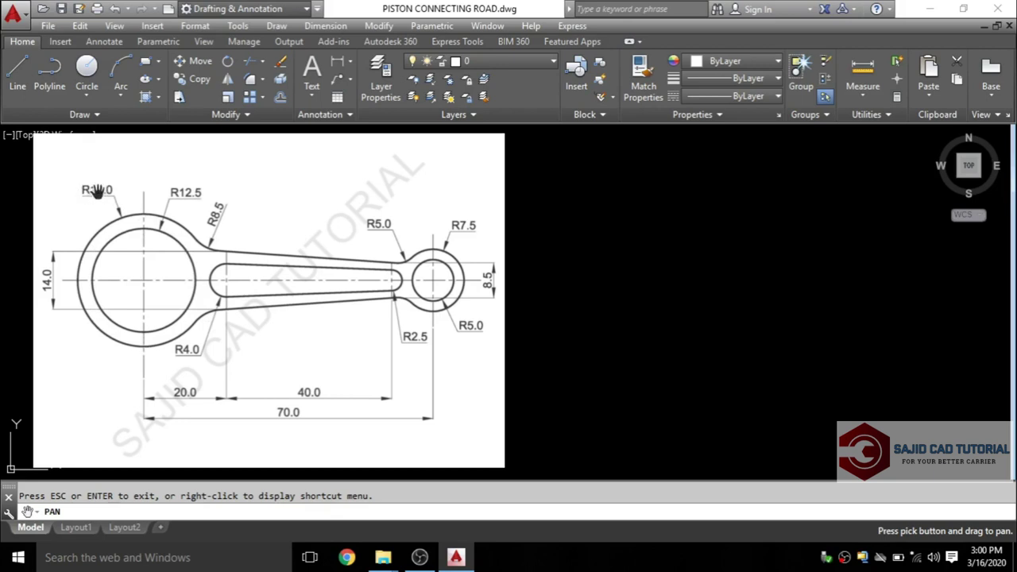
key("Escape")
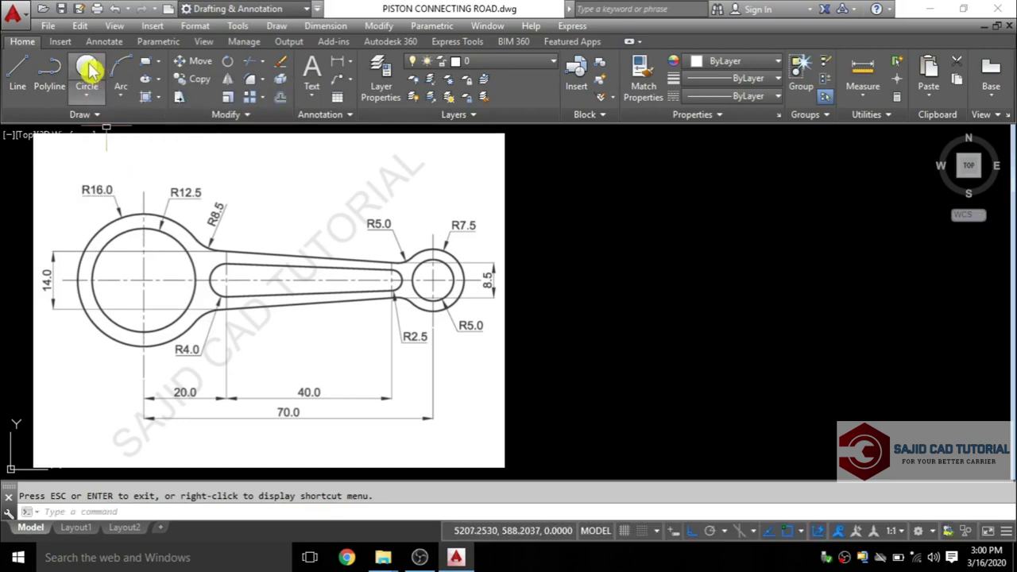
Draw a radius-12.5 circle right of the reference image, then begin a concentric circle at its centre
left_click(89, 70)
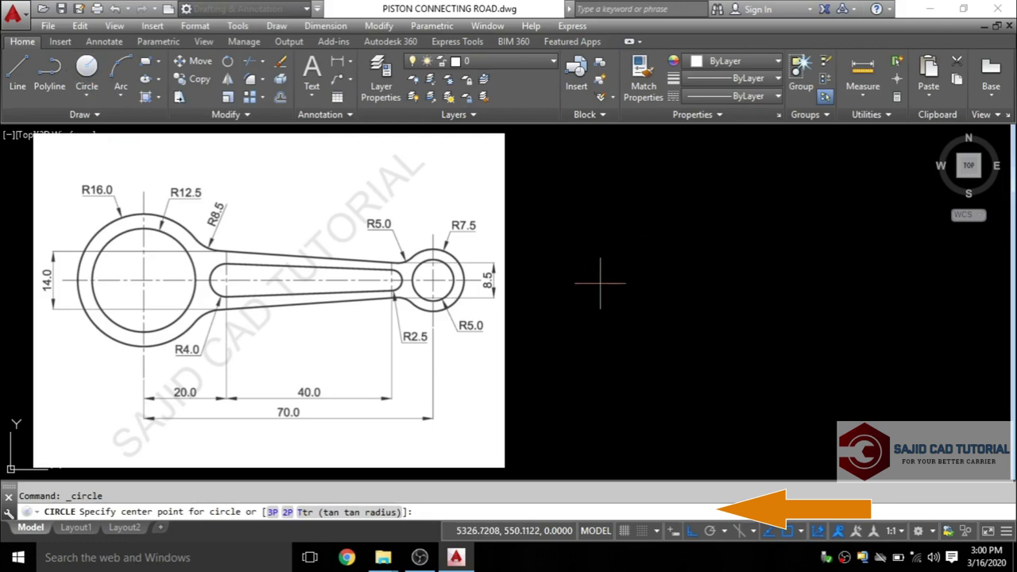
left_click(600, 282)
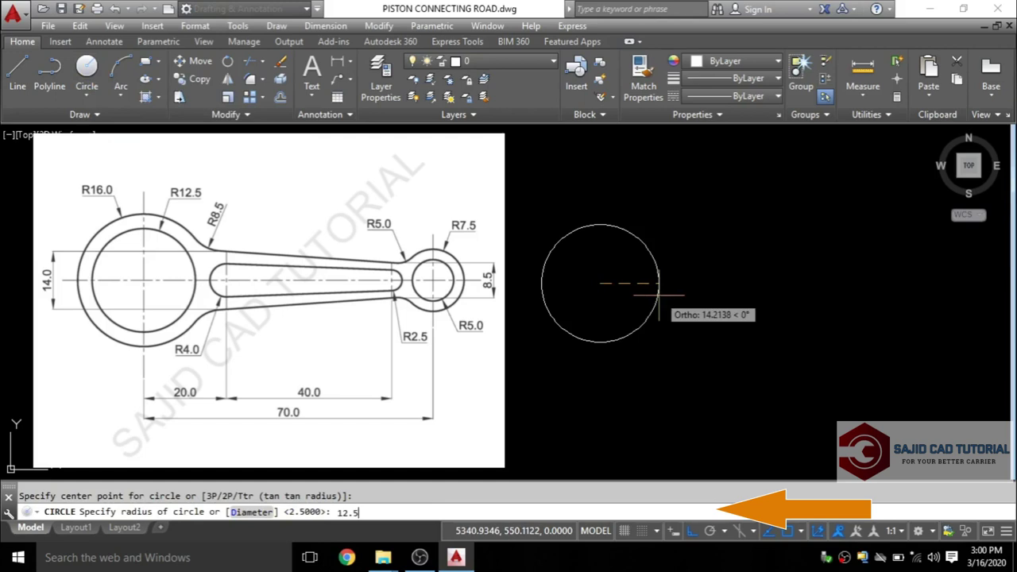
key("Return")
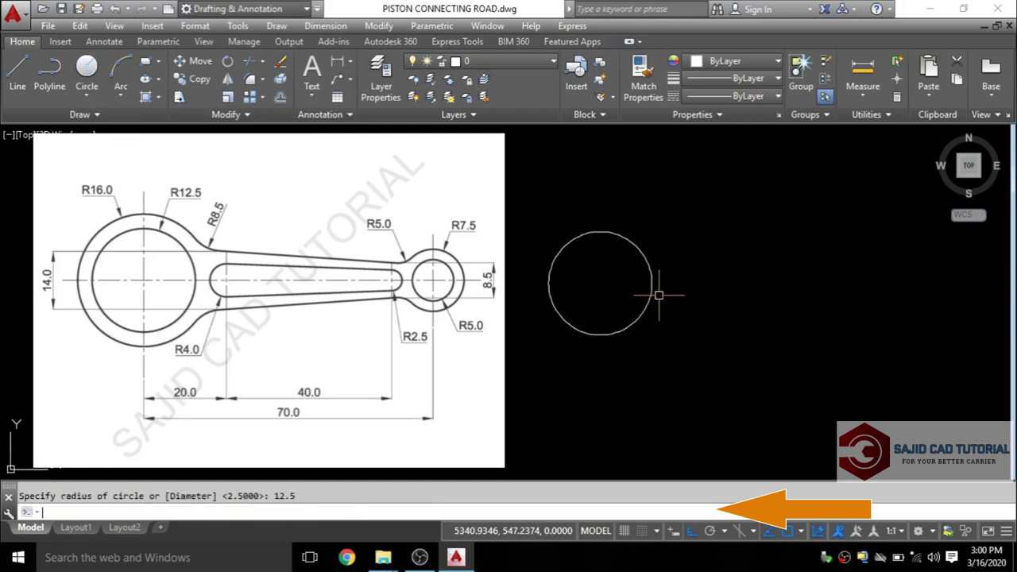
key("Return")
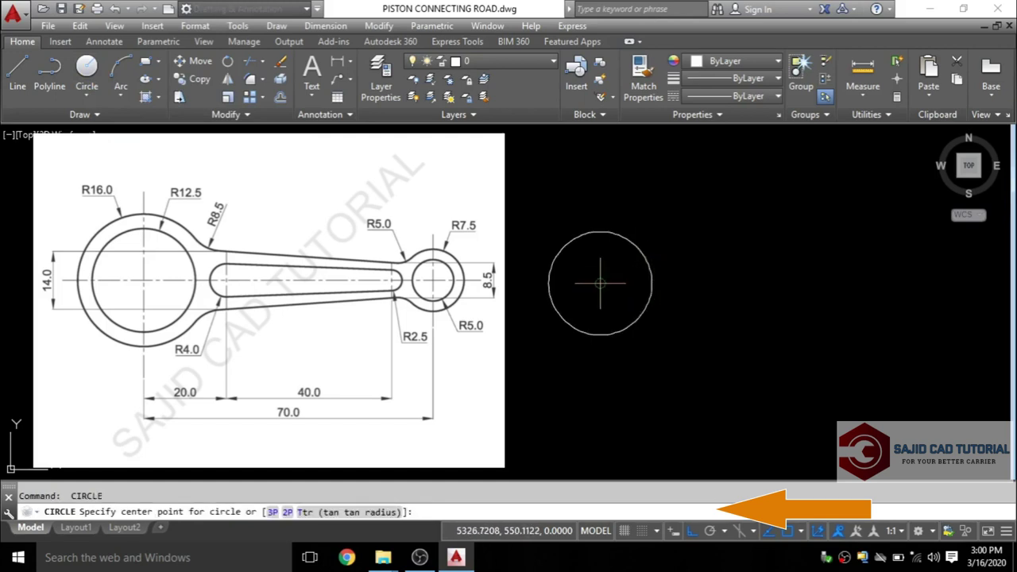
left_click(600, 283)
type("16")
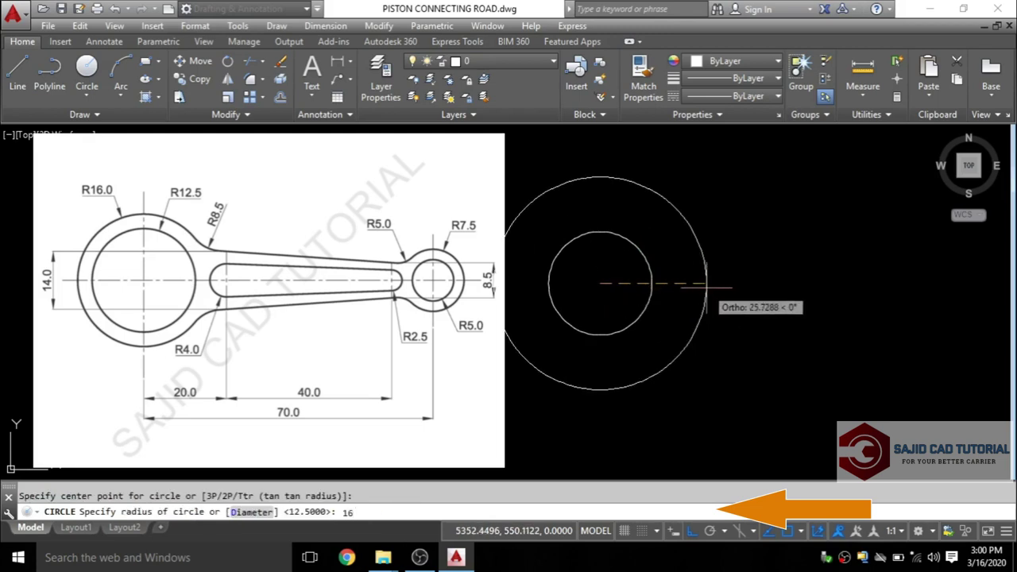
Complete the concentric radius-16 circle and pan the view
key("Return")
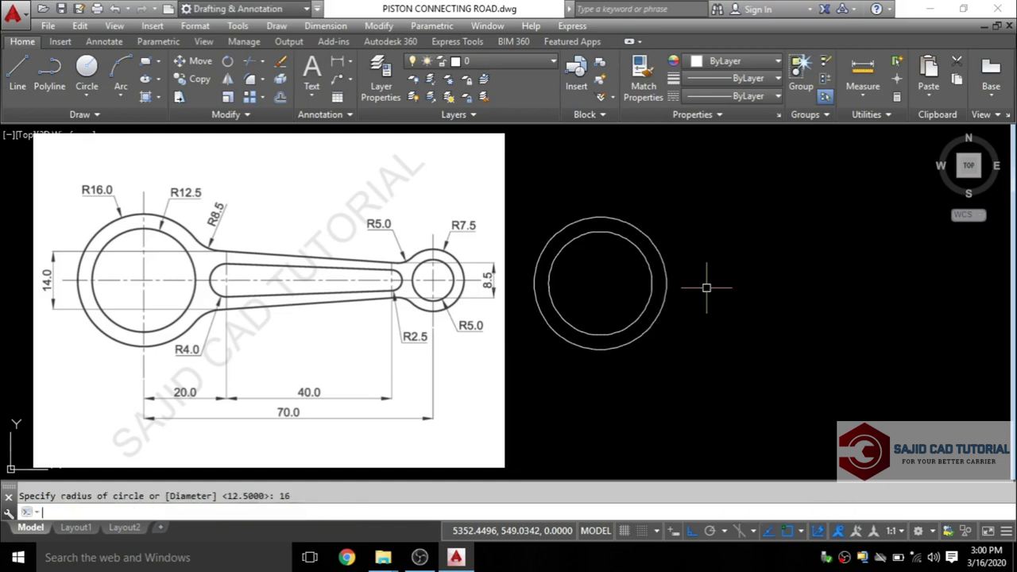
key("Escape")
type("p")
key("Return")
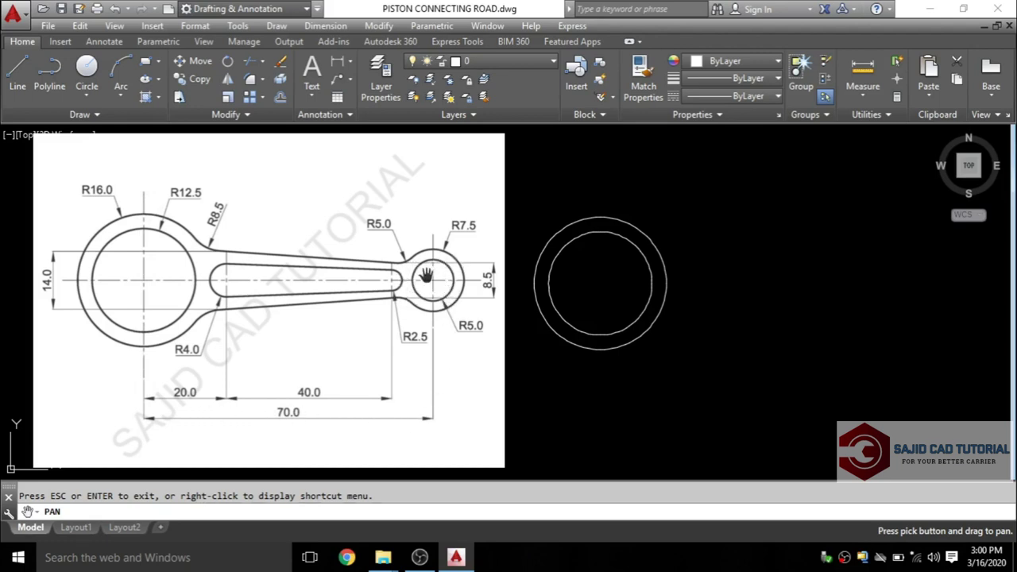
key("Escape")
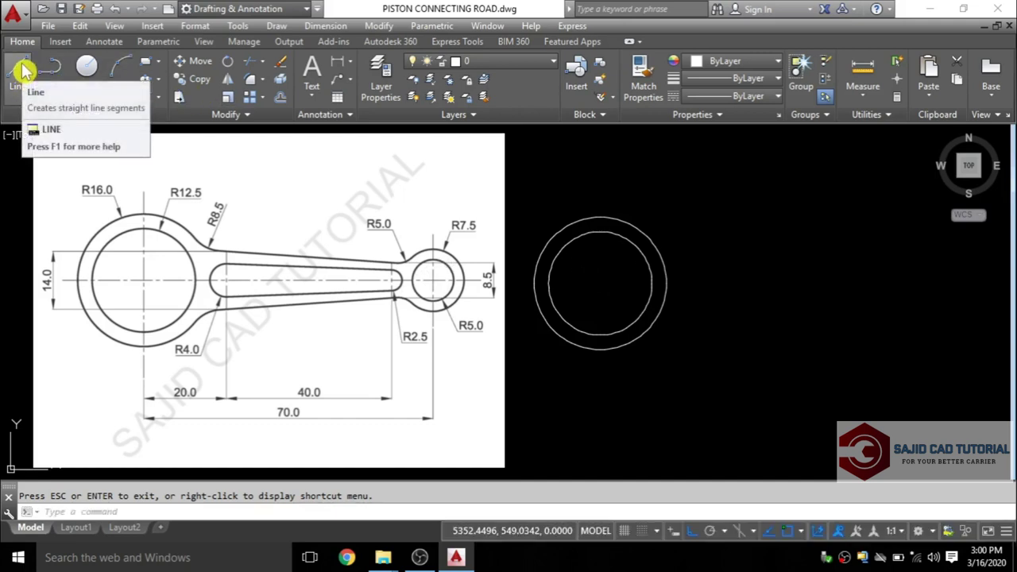
Draw a 70-unit horizontal centreline rightward from the ring's centre
left_click(24, 70)
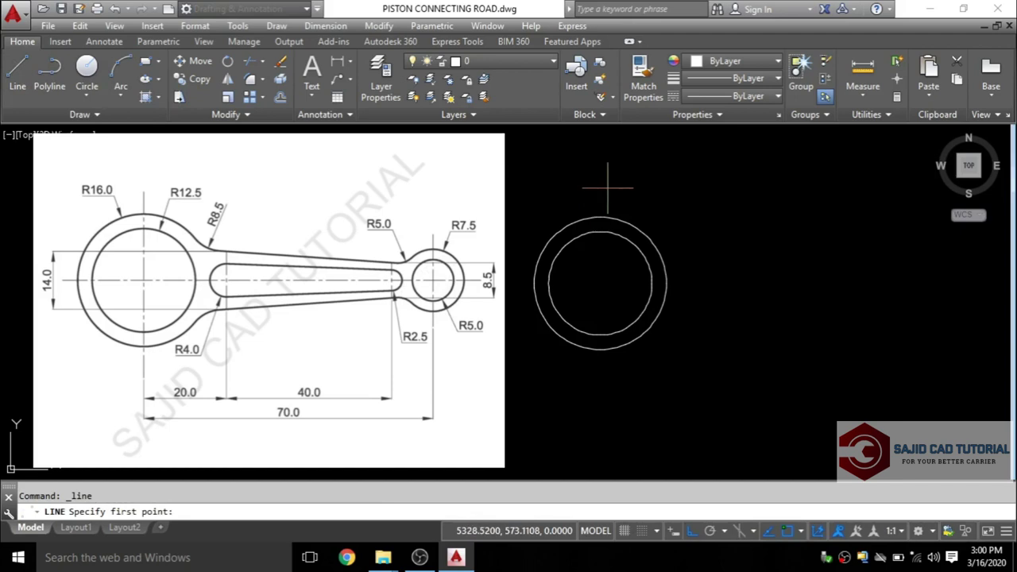
left_click(600, 282)
type("70")
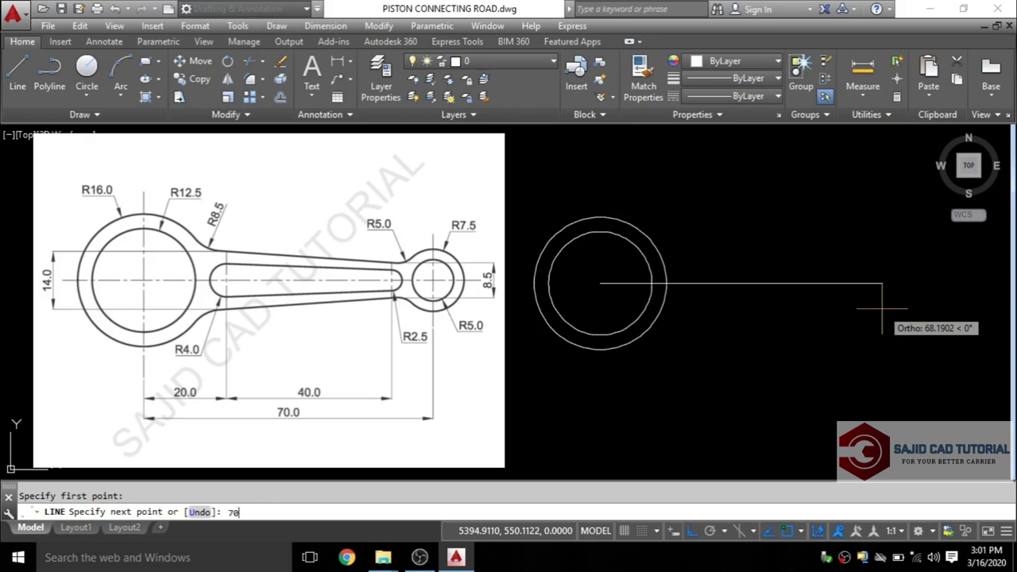
key("Return")
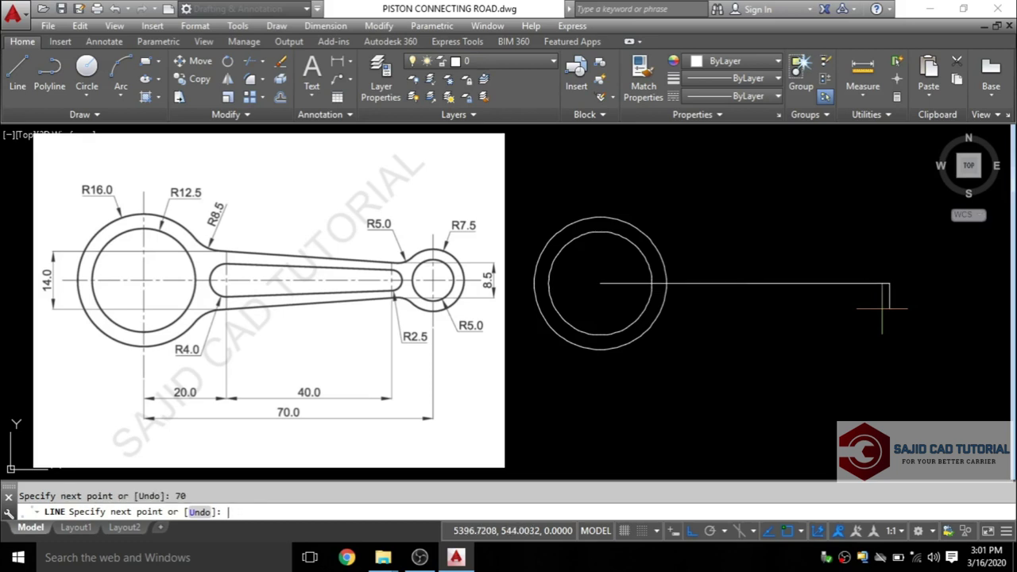
key("Return")
mouse_move(857, 335)
middle_mouse_down()
mouse_move(732, 332)
mouse_move(759, 336)
middle_mouse_up()
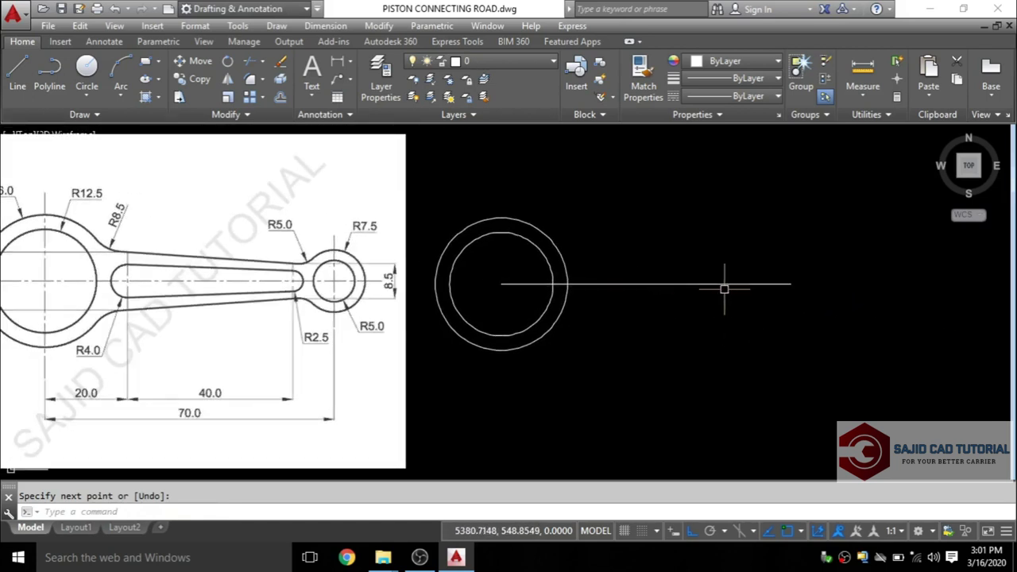
type("p")
key("Return")
scroll(340, 284, "up", 2)
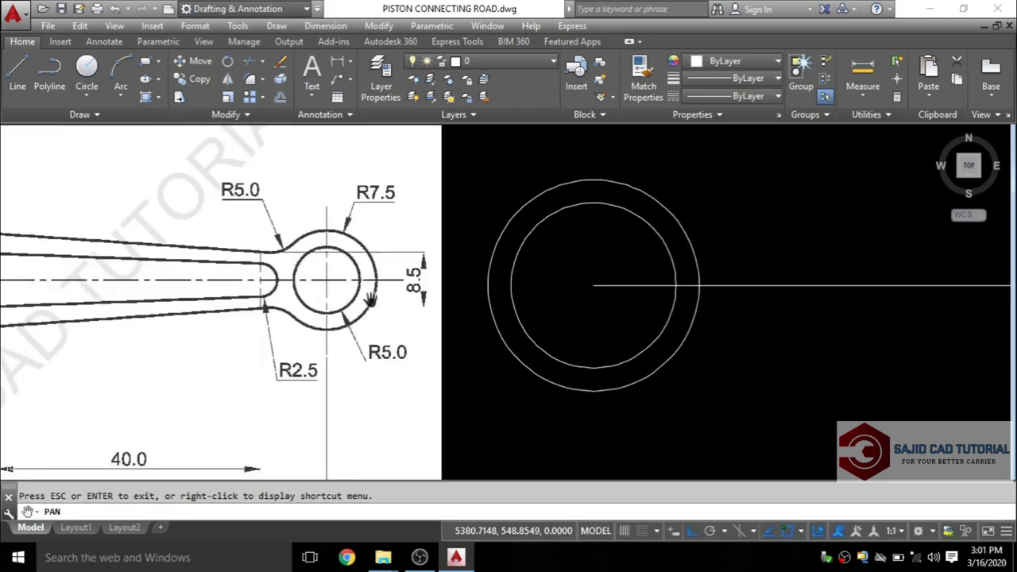
scroll(348, 235, "down", 4)
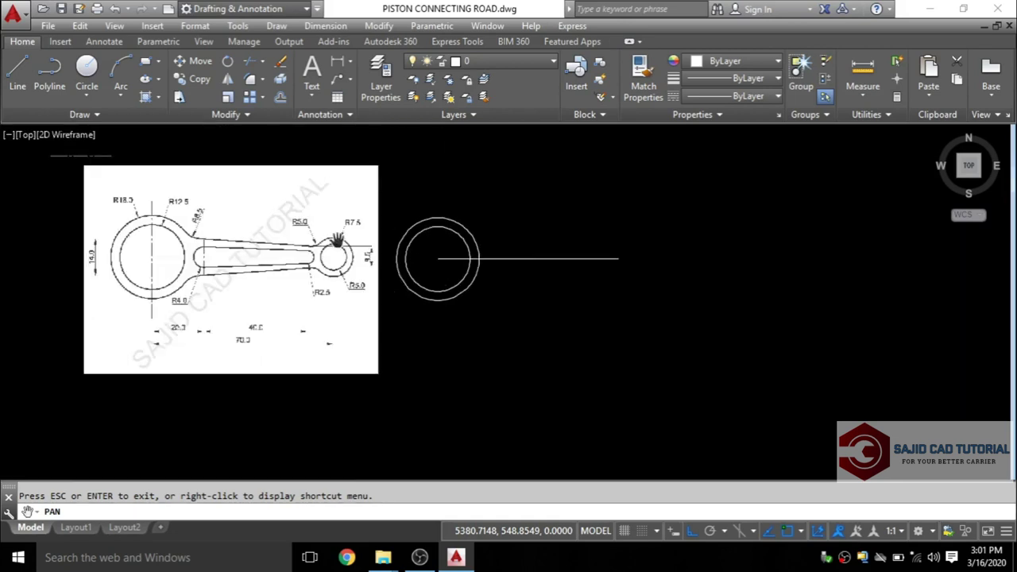
key("Escape")
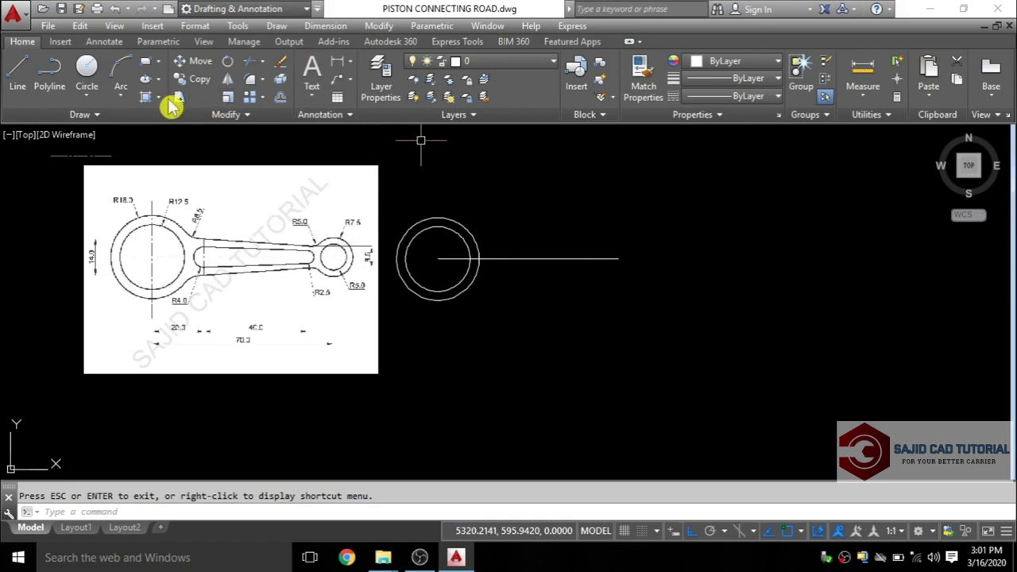
Add concentric circles of radius 5 and 7.5 centred on the centreline's right endpoint
left_click(87, 70)
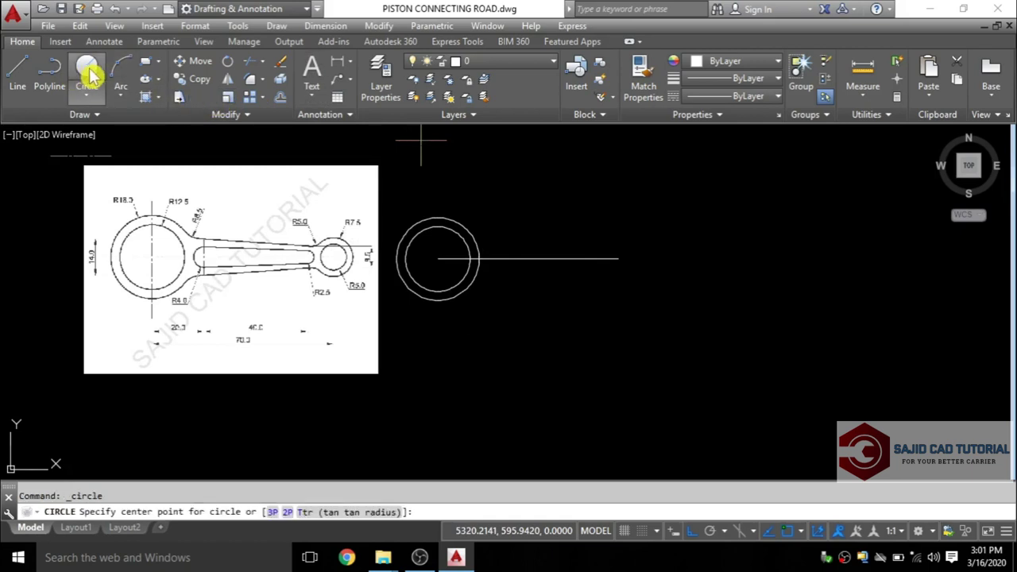
left_click(618, 258)
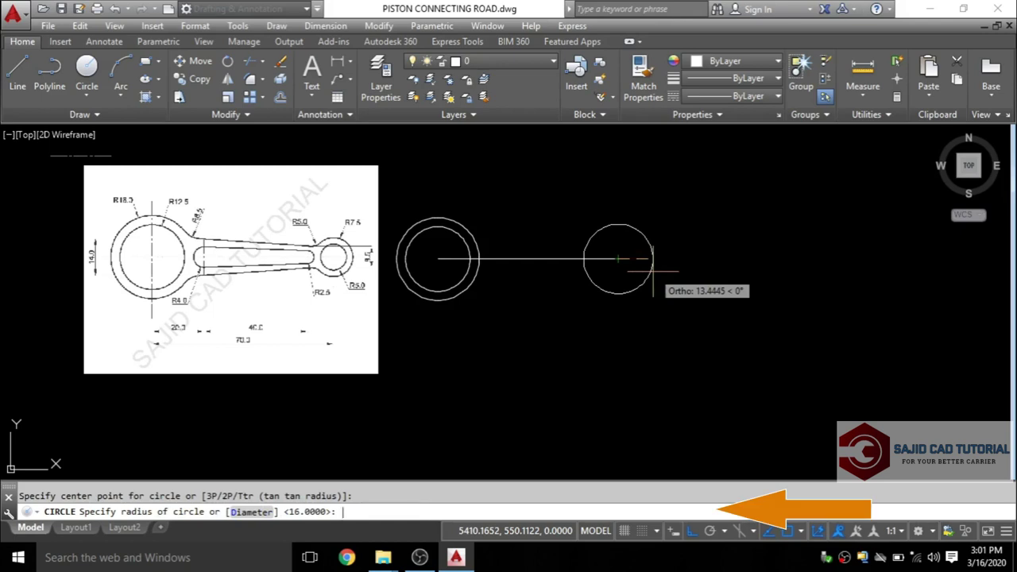
type("5")
key("Return")
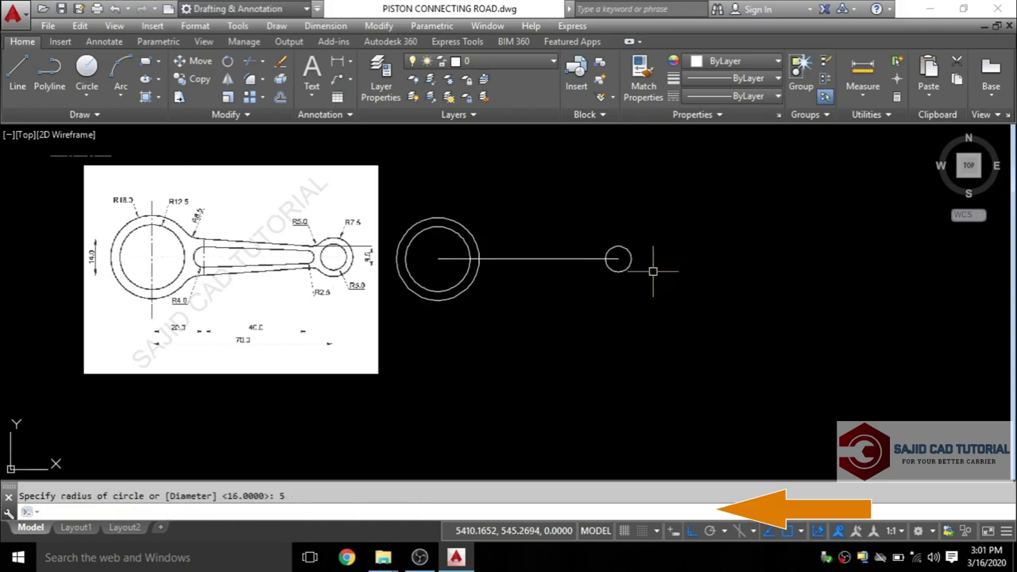
left_click(87, 70)
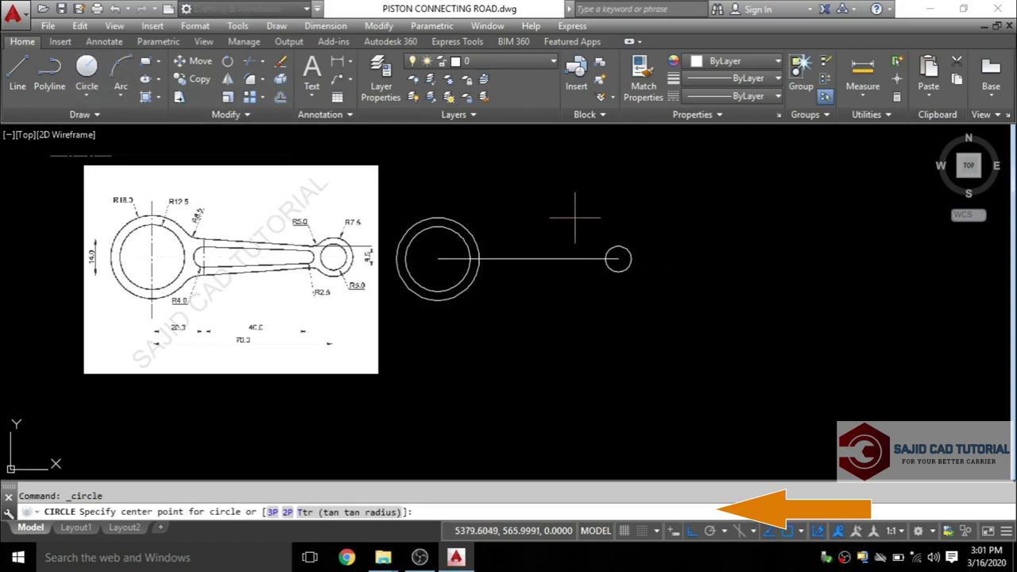
scroll(610, 233, "up", 3)
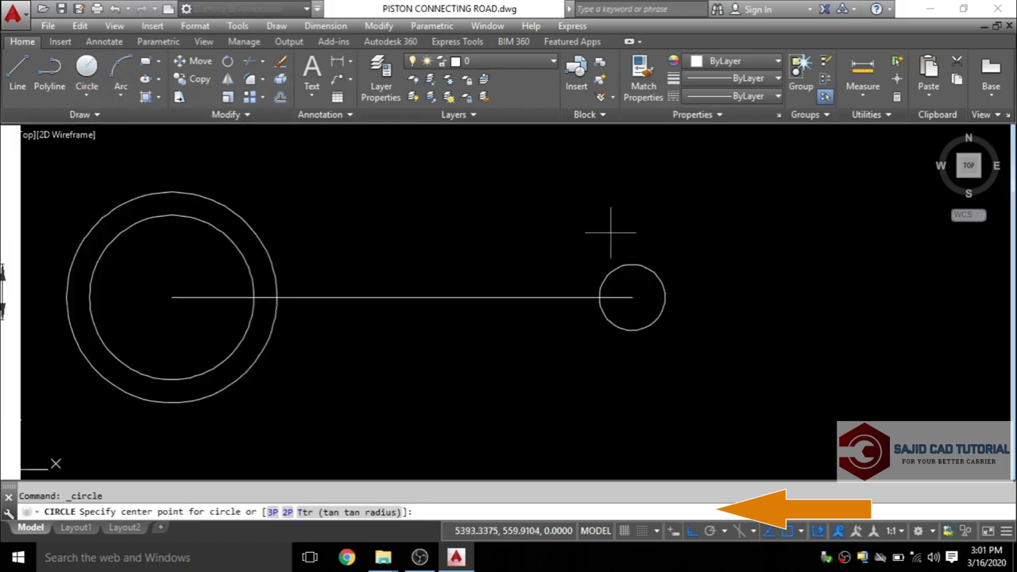
left_click(632, 297)
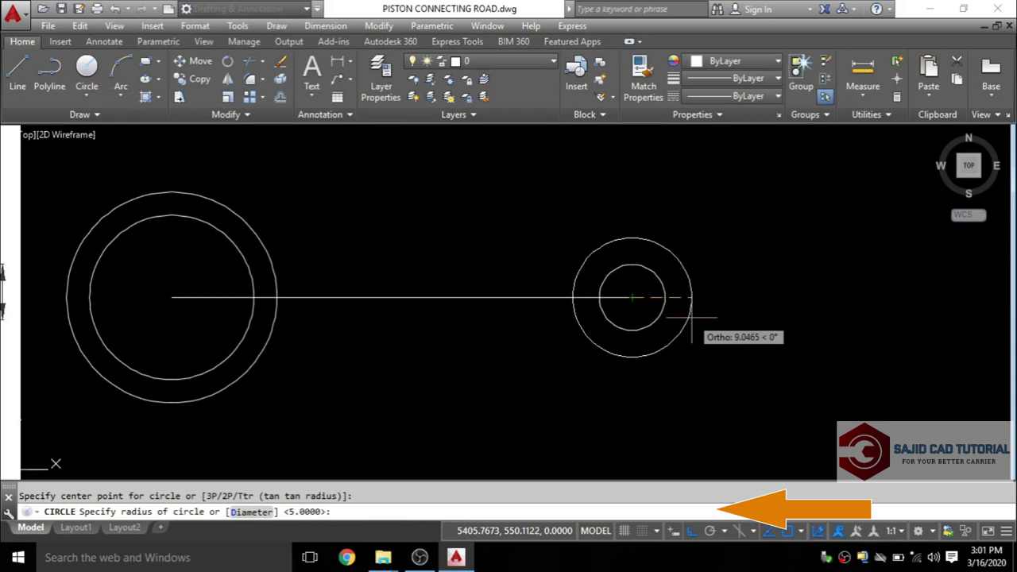
type("7.5")
key("Return")
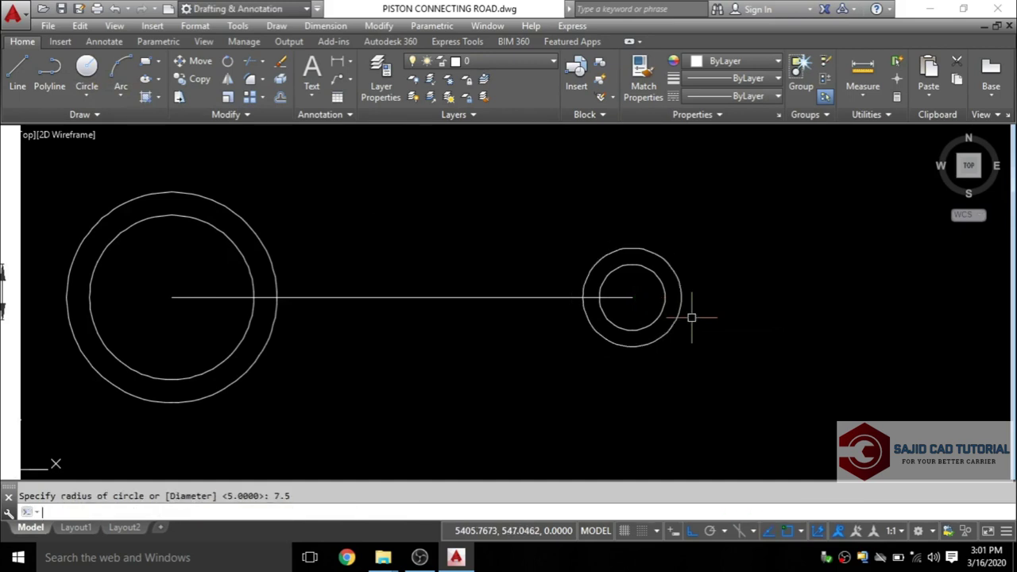
scroll(707, 286, "down", 4)
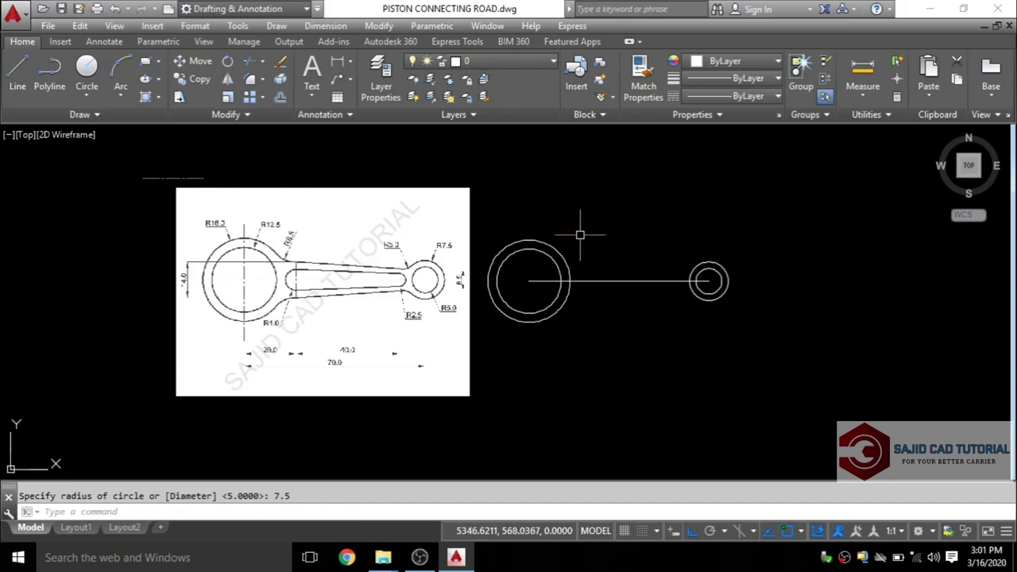
scroll(580, 237, "up", 2)
middle_click_drag(608, 249, 642, 242)
middle_click_drag(676, 239, 673, 223)
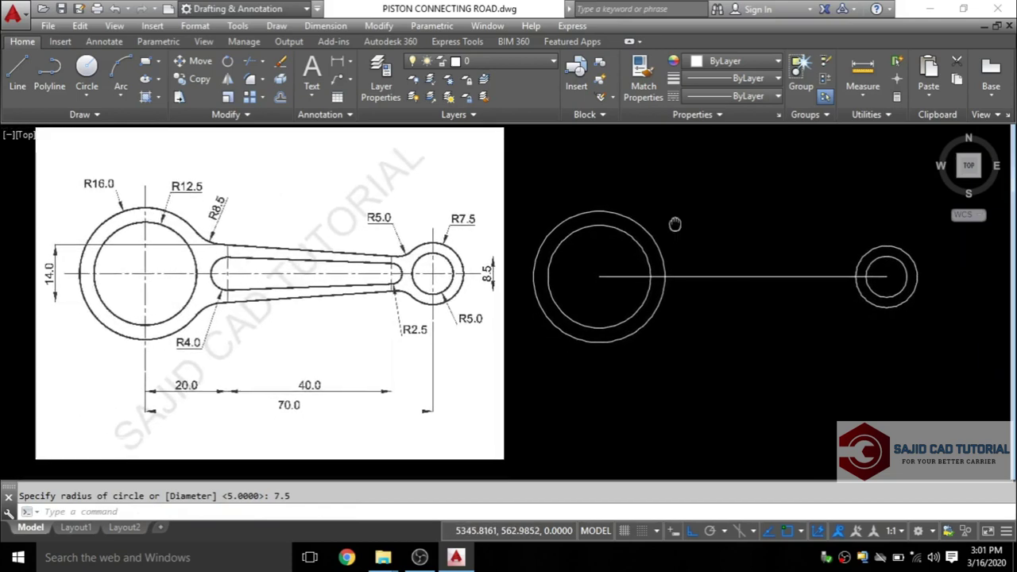
type("[")
key("Return")
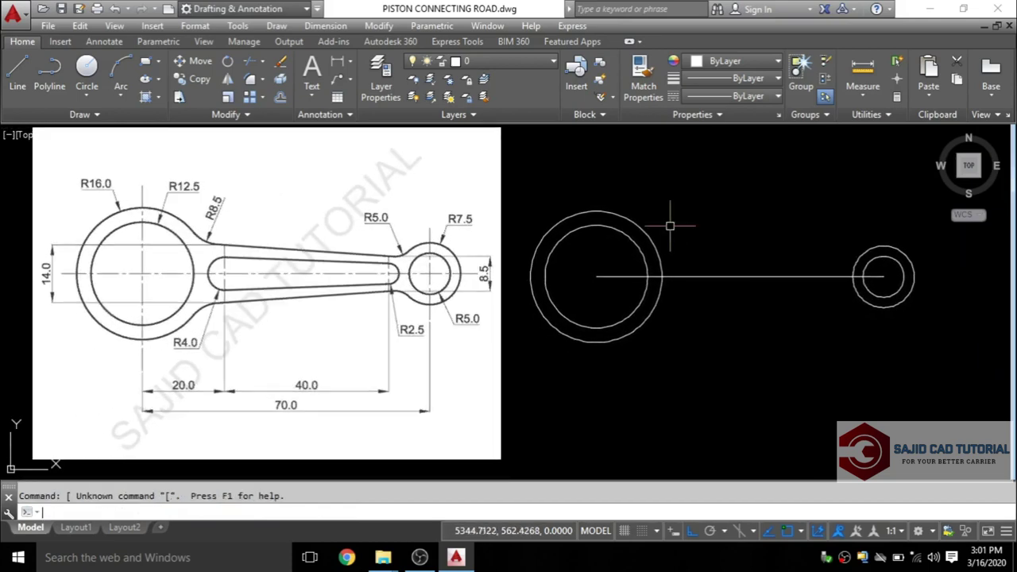
key("Escape")
type("p")
key("Return")
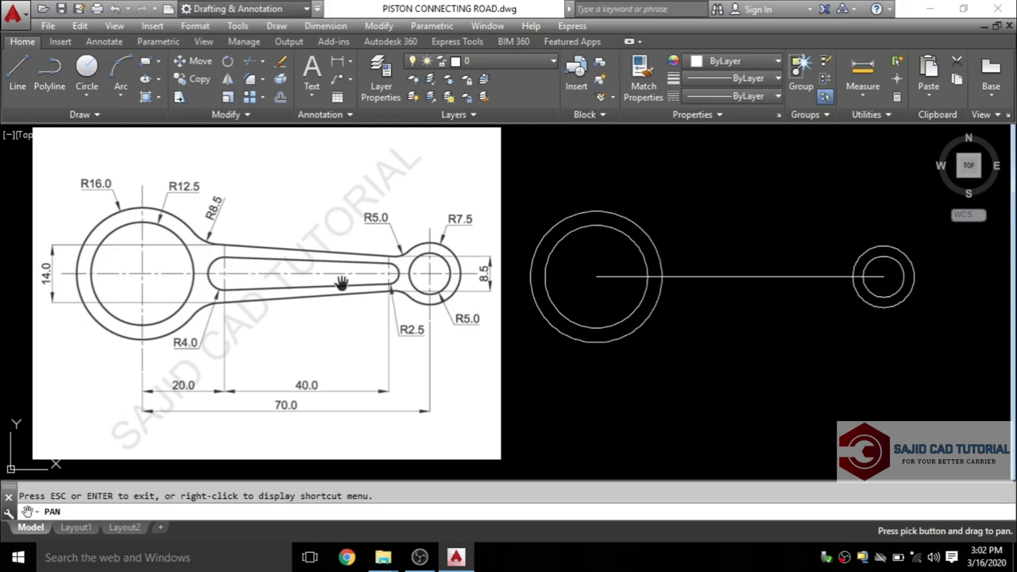
key("Escape")
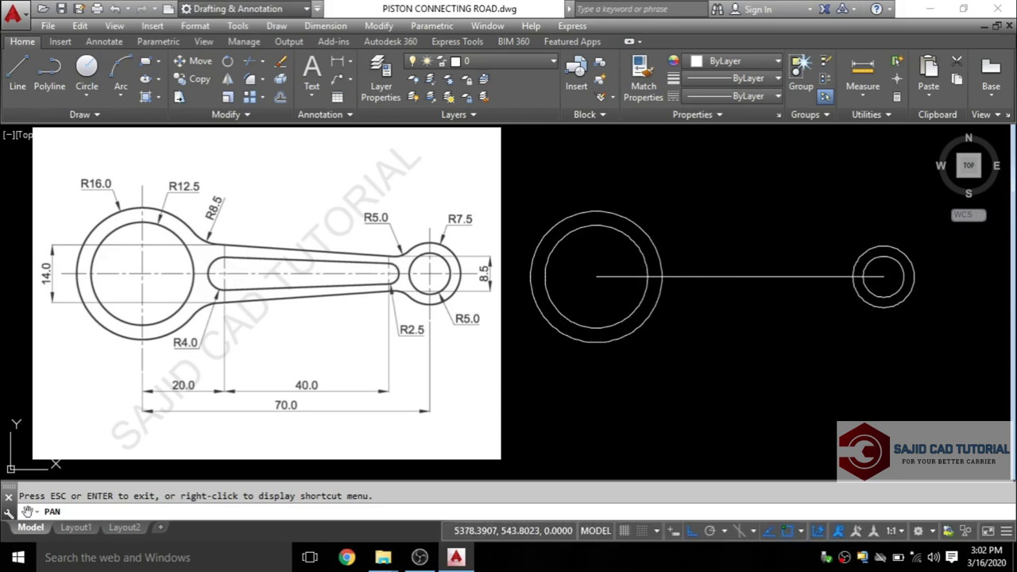
middle_click_drag(749, 235, 646, 257)
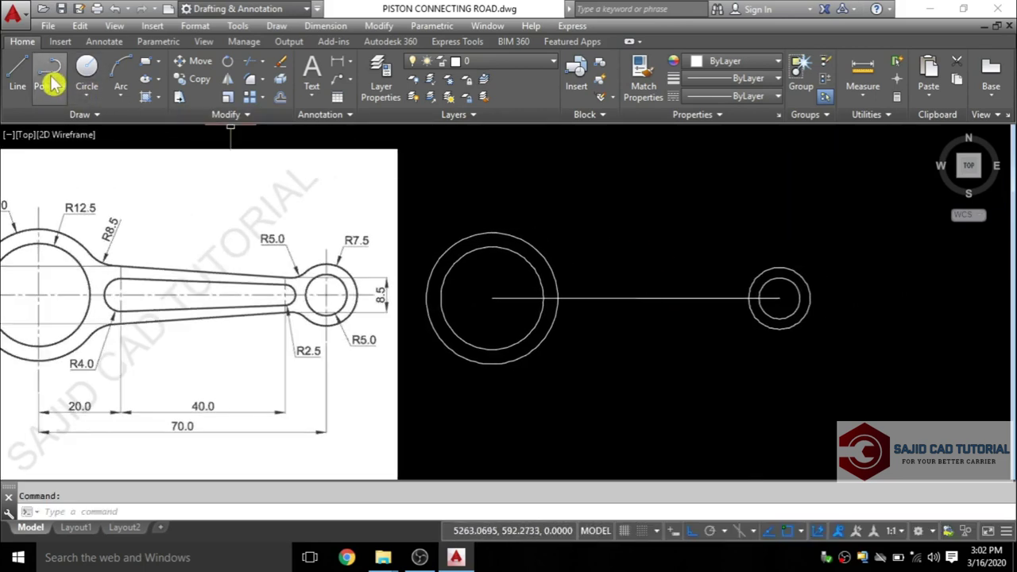
Draw a vertical line upward from the large circle's centre
left_click(18, 70)
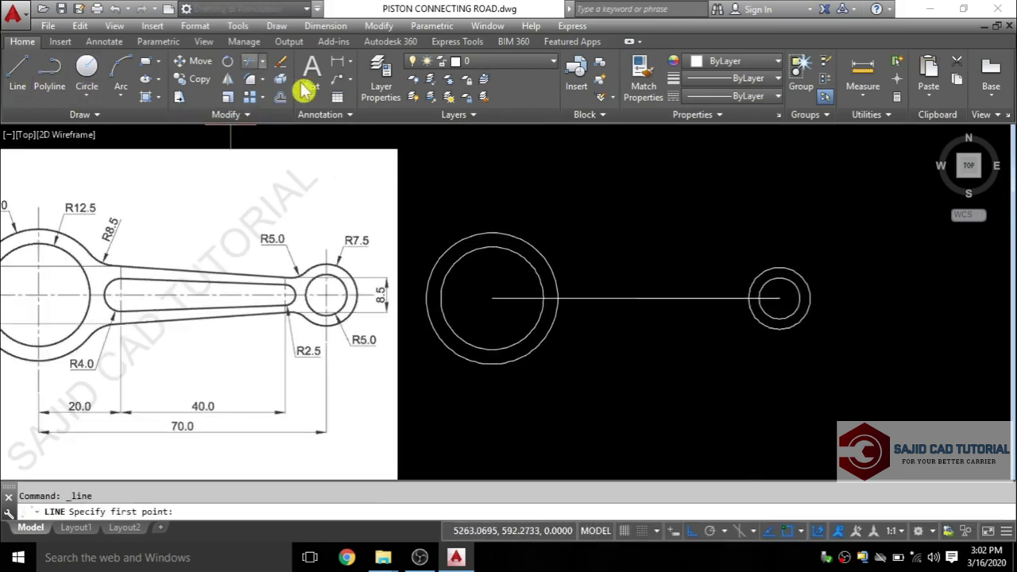
left_click(492, 298)
left_click(509, 166)
key("Escape")
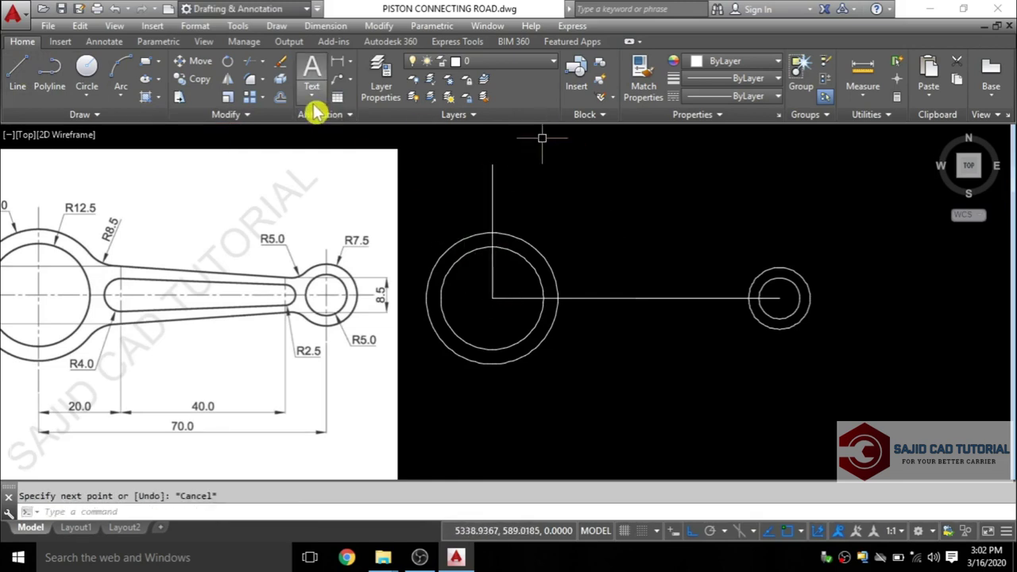
Offset the vertical line 20 units right, then offset that copy 40 units further right
left_click(274, 99)
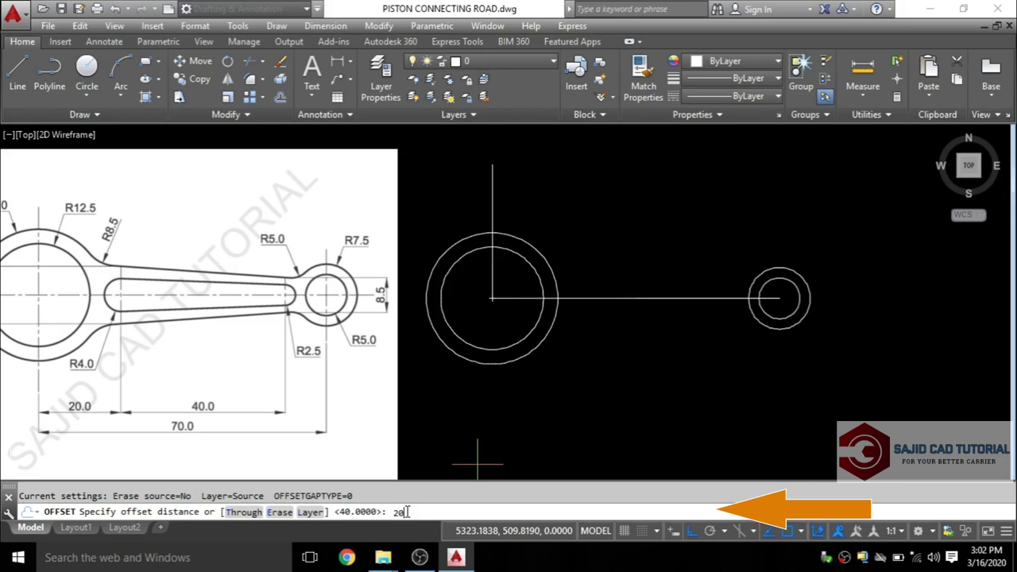
key("Return")
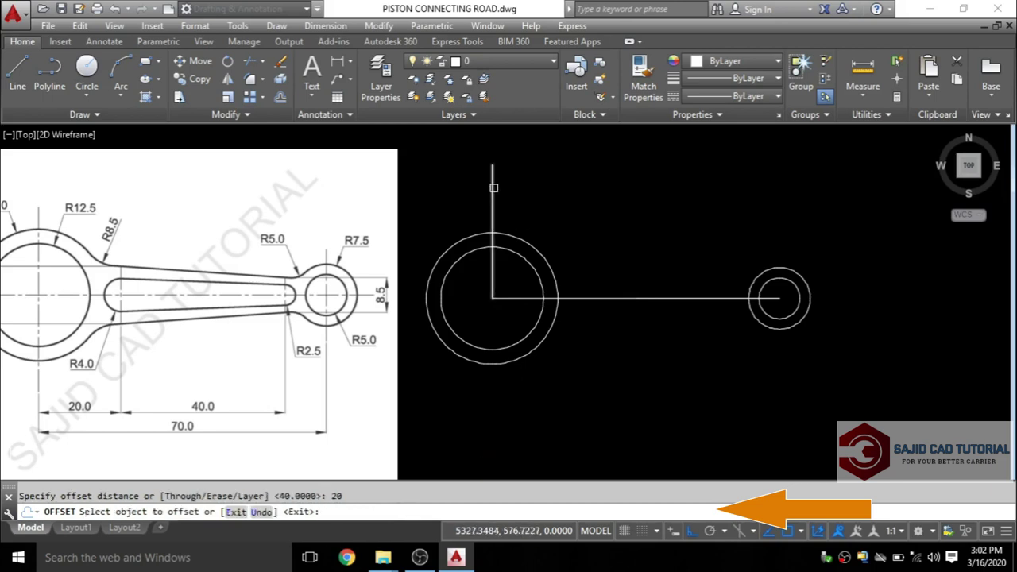
left_click(494, 188)
left_click(612, 175)
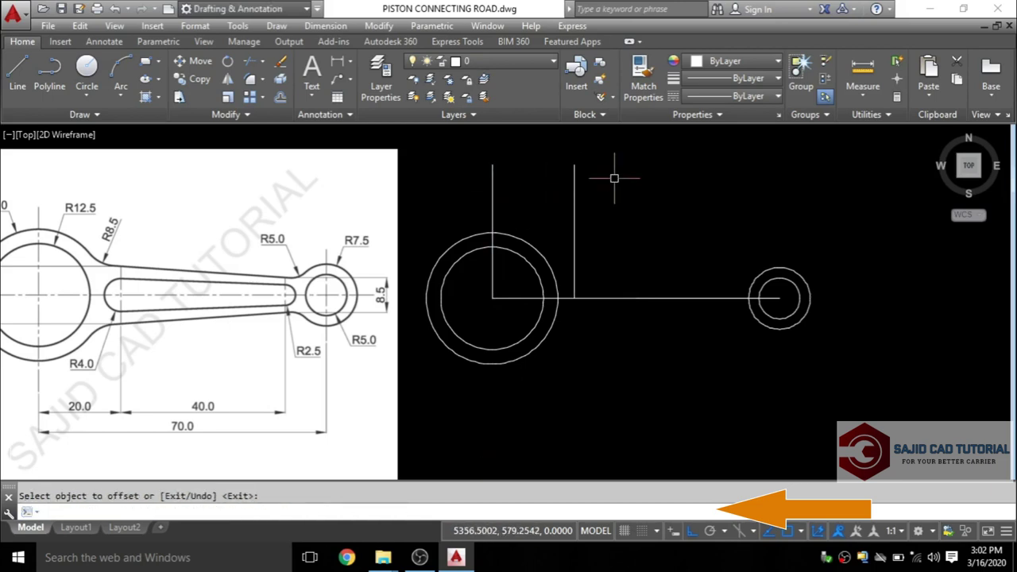
left_click(278, 99)
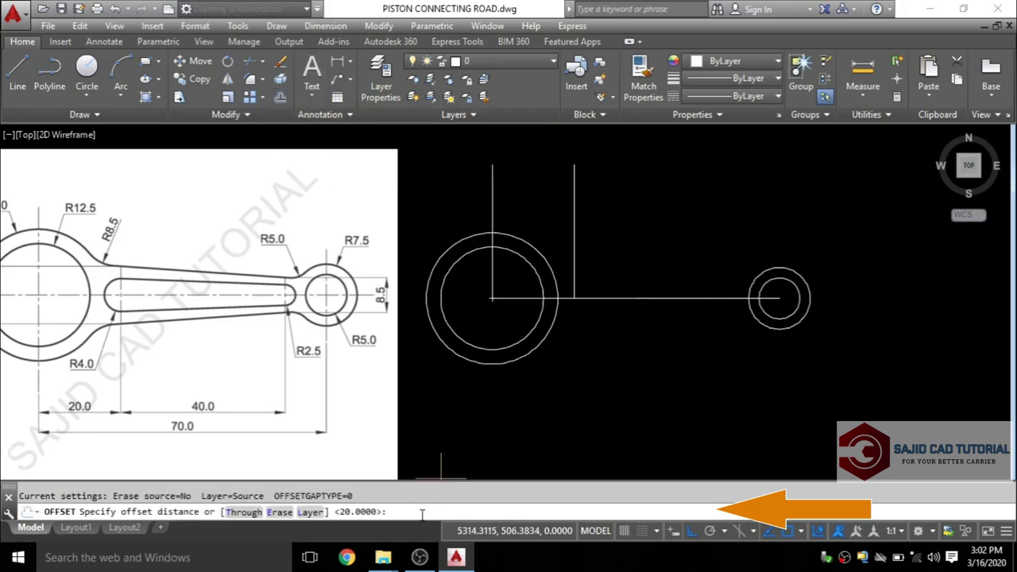
type("40")
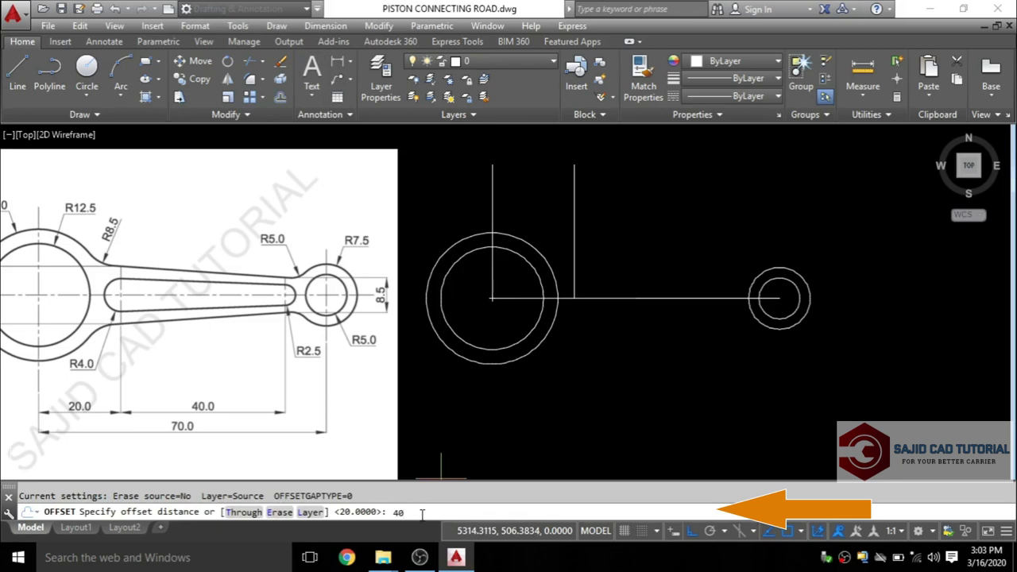
key("Return")
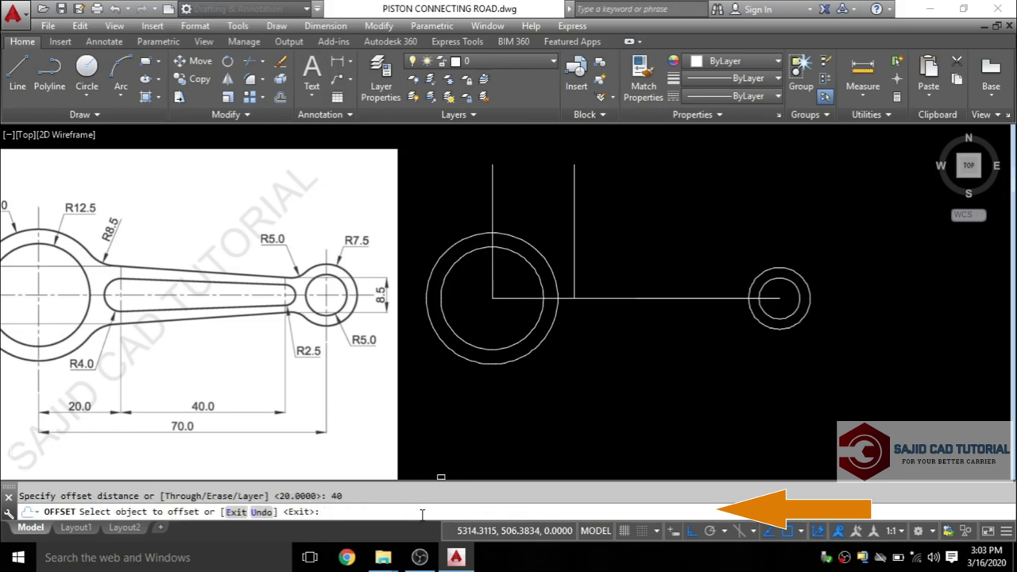
left_click(574, 207)
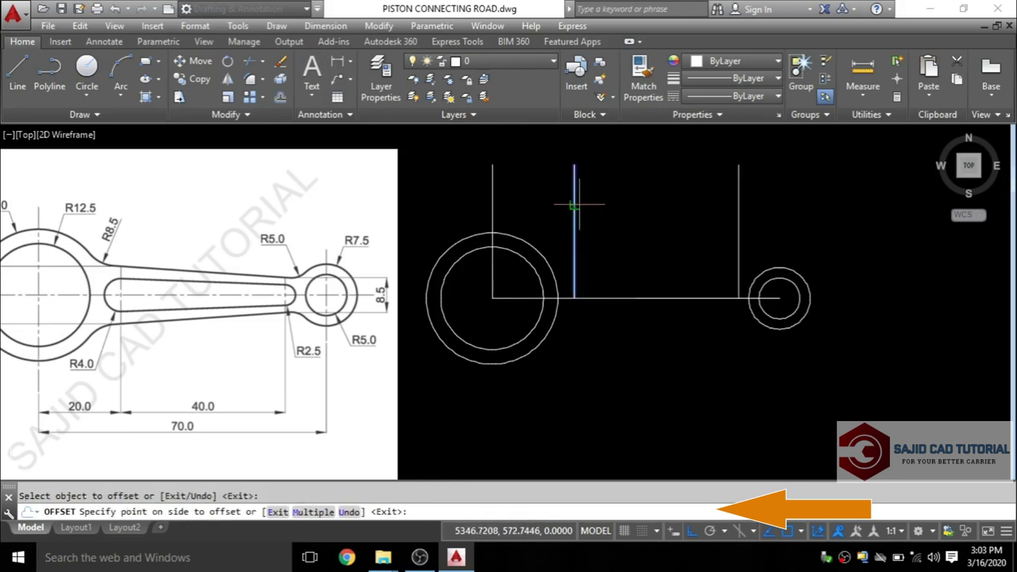
left_click(681, 205)
key("Return")
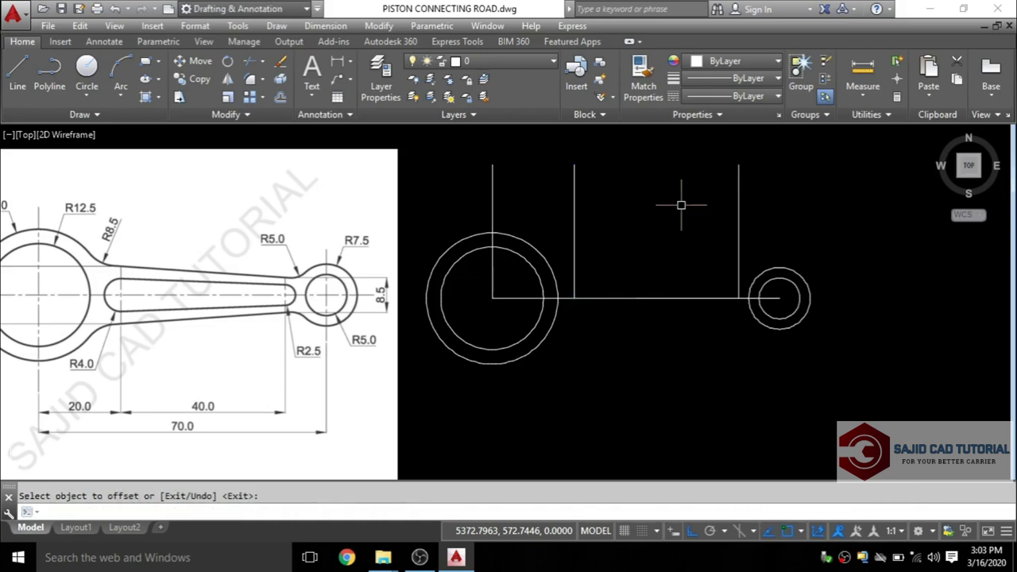
Pan and zoom to inspect the reference's slot and R4.0 arc
scroll(586, 298, "up", 2)
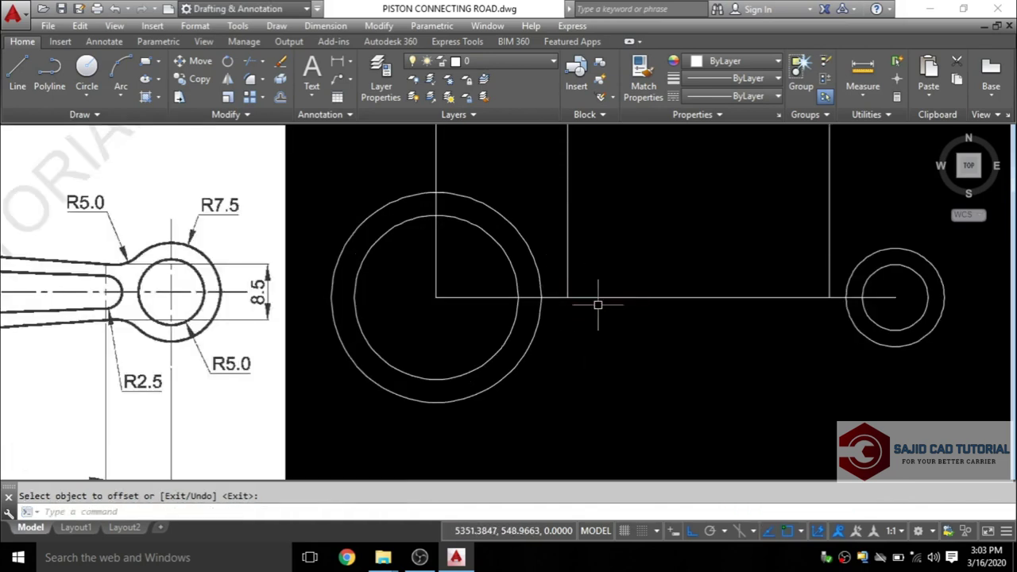
type("p")
key("Return")
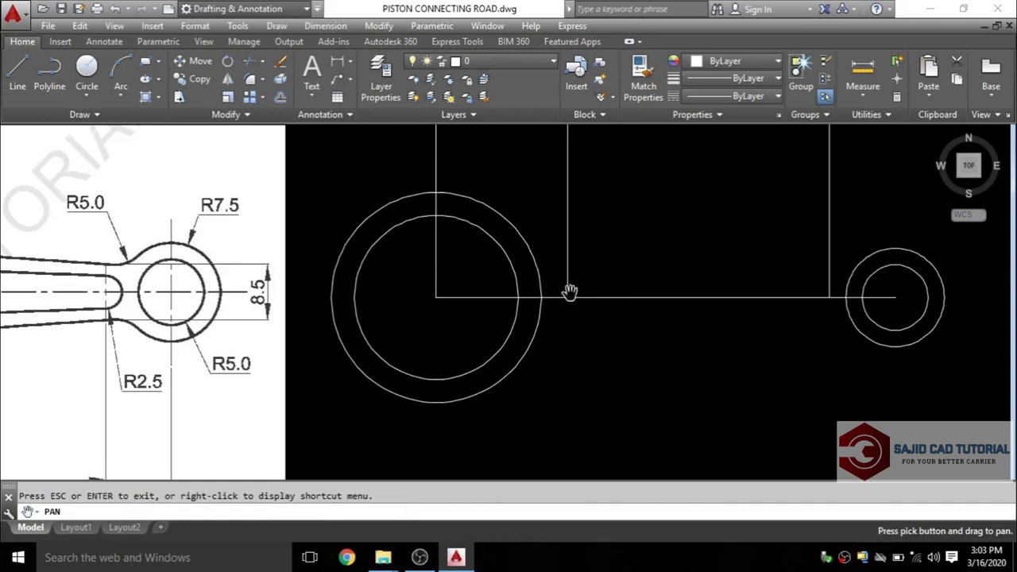
scroll(830, 297, "down", 3)
scroll(492, 306, "up", 3)
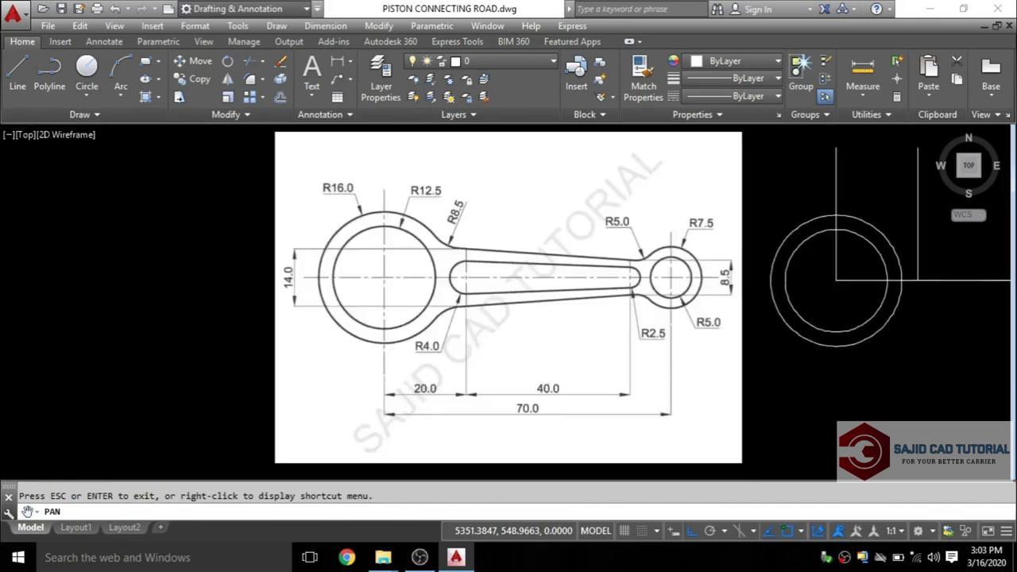
scroll(530, 280, "up", 3)
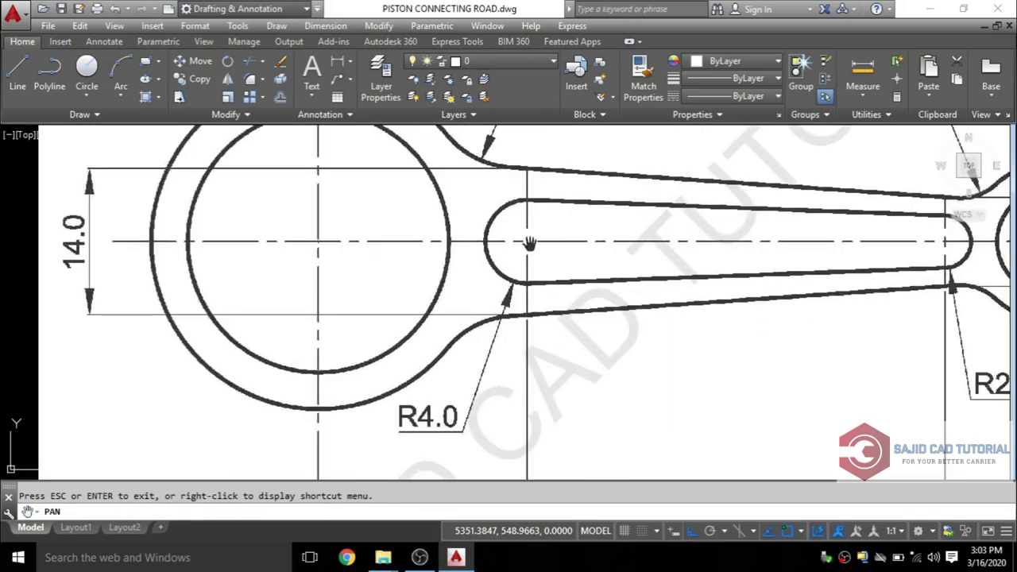
left_click_drag(863, 241, 659, 238)
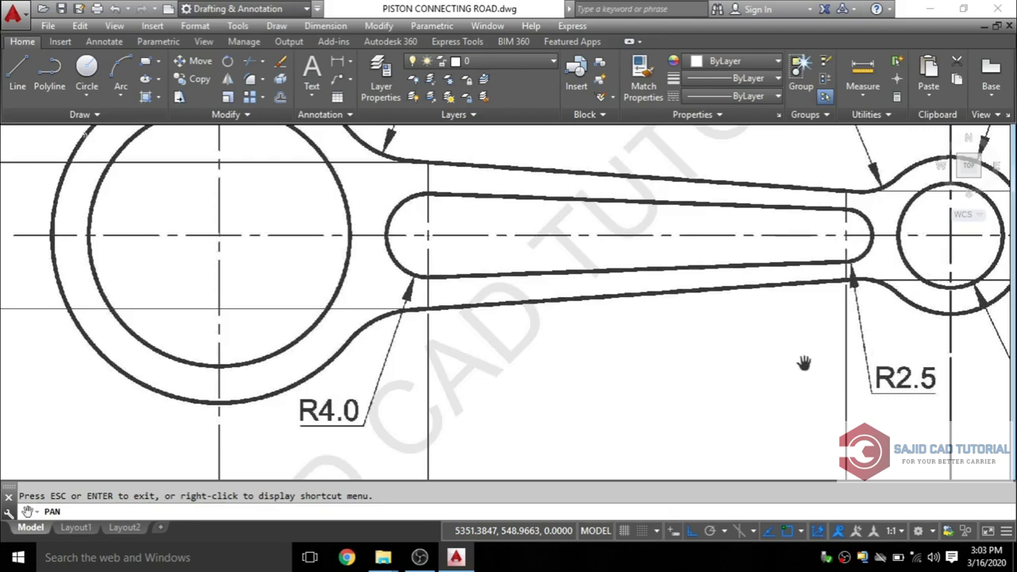
Draw a radius-4 circle where the 20-unit guide meets the centreline
scroll(429, 286, "down", 2)
scroll(463, 310, "down", 2)
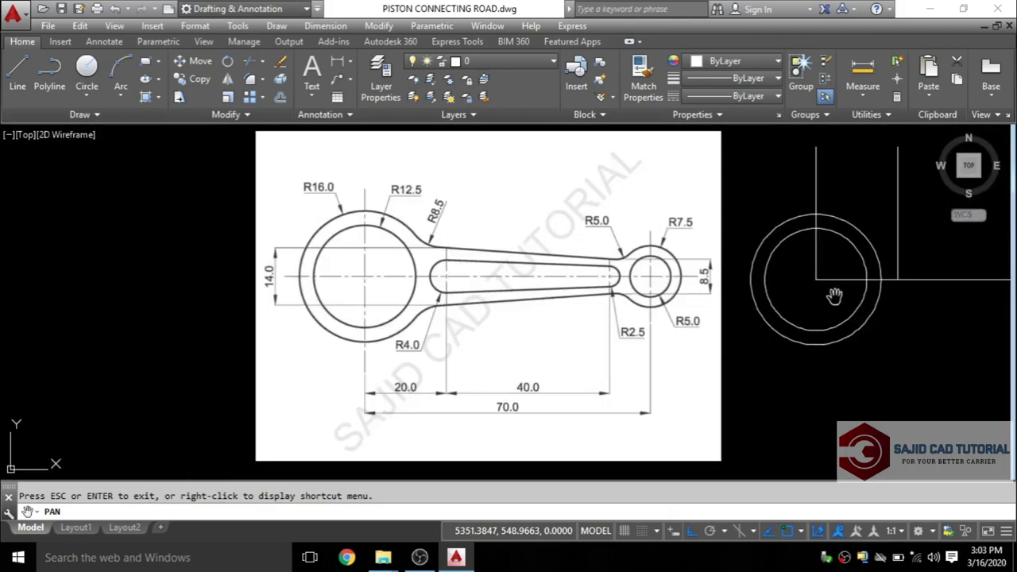
left_click_drag(804, 296, 529, 301)
left_click_drag(636, 316, 495, 291)
key("Escape")
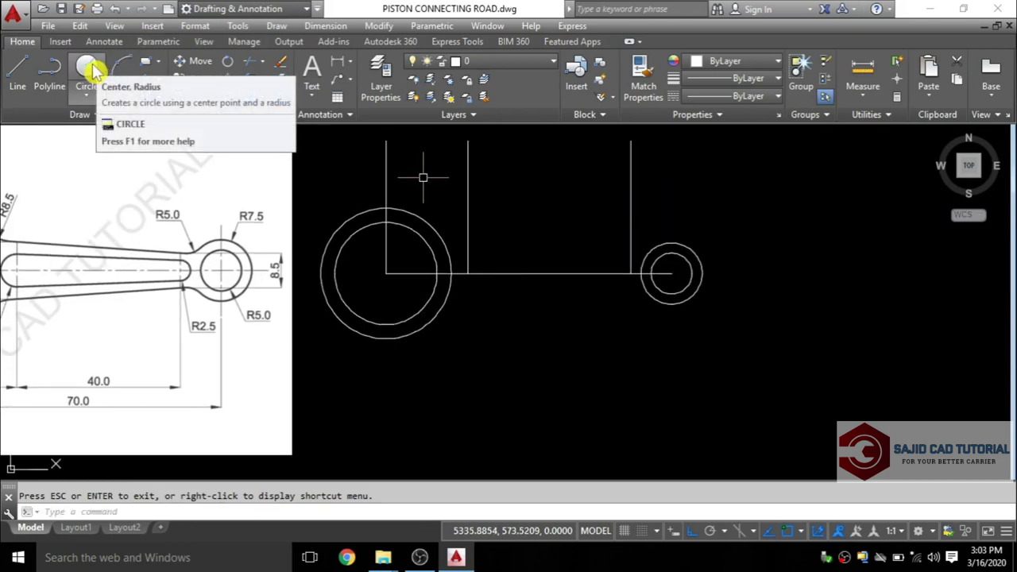
left_click(93, 68)
scroll(462, 286, "up", 3)
left_click(476, 250)
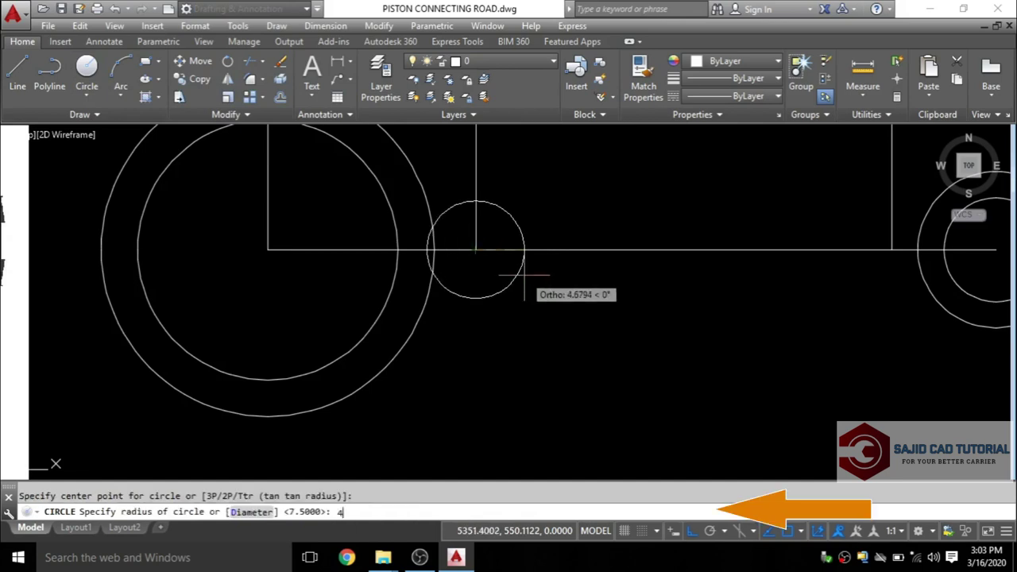
key("Return")
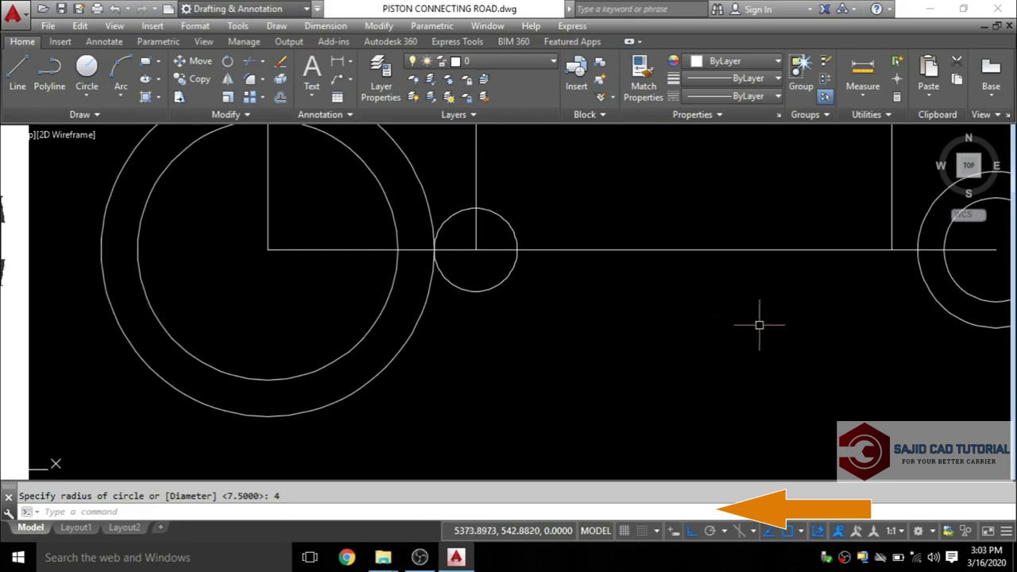
Add a radius-2.5 circle where the 60-unit guide meets the centreline
middle_click_drag(724, 330, 619, 347)
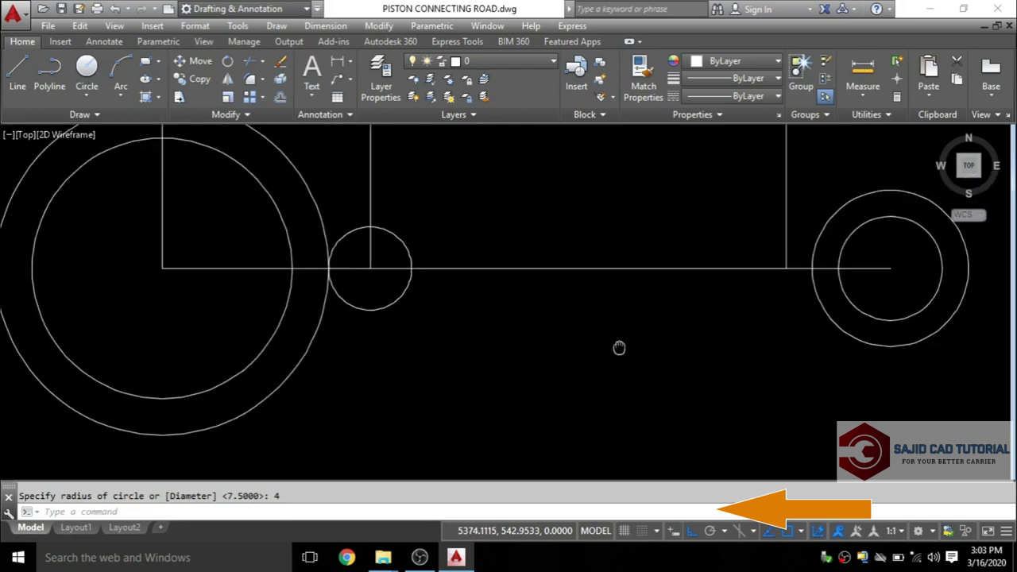
left_click(87, 69)
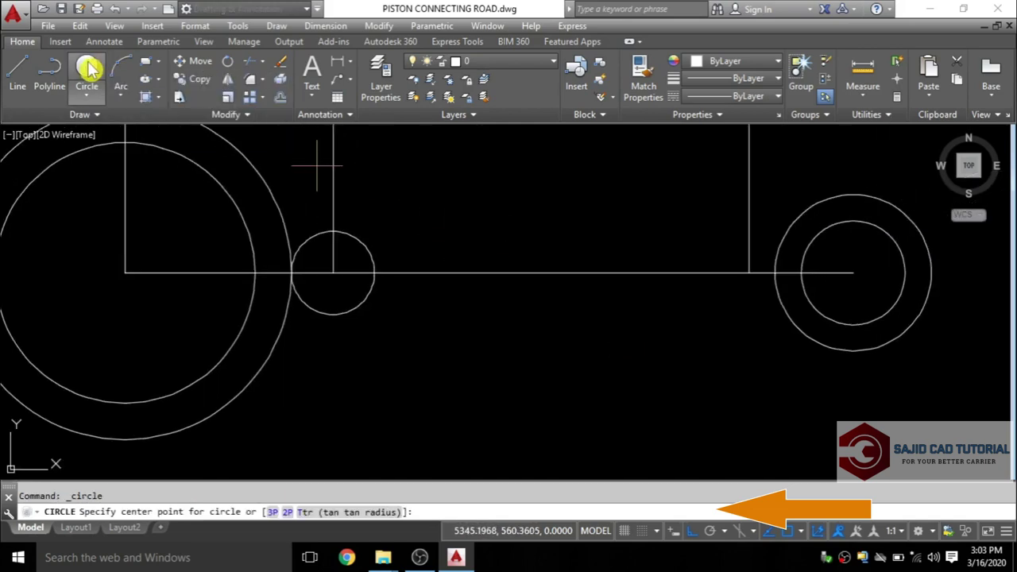
left_click(748, 272)
type("2.5")
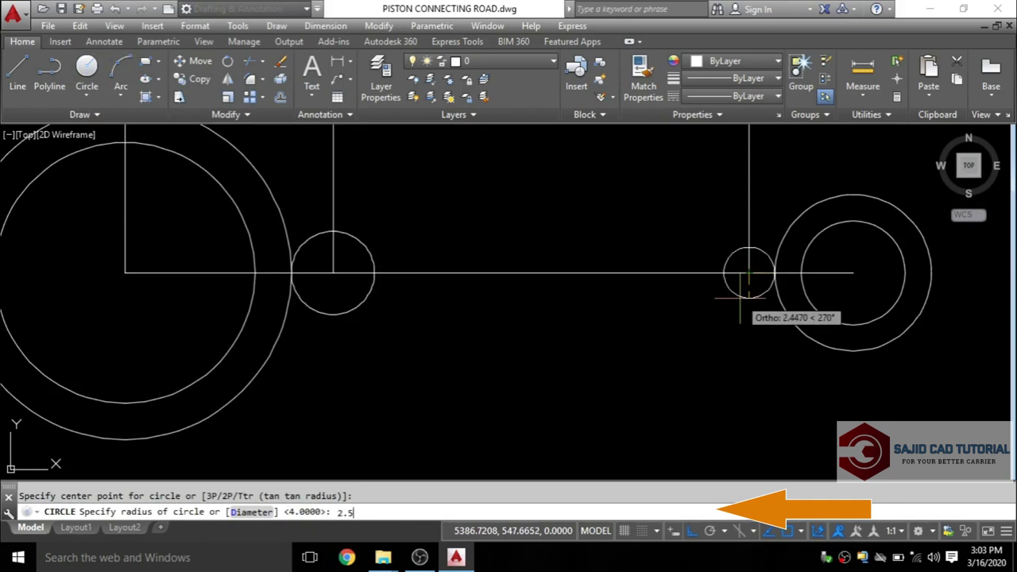
key("Return")
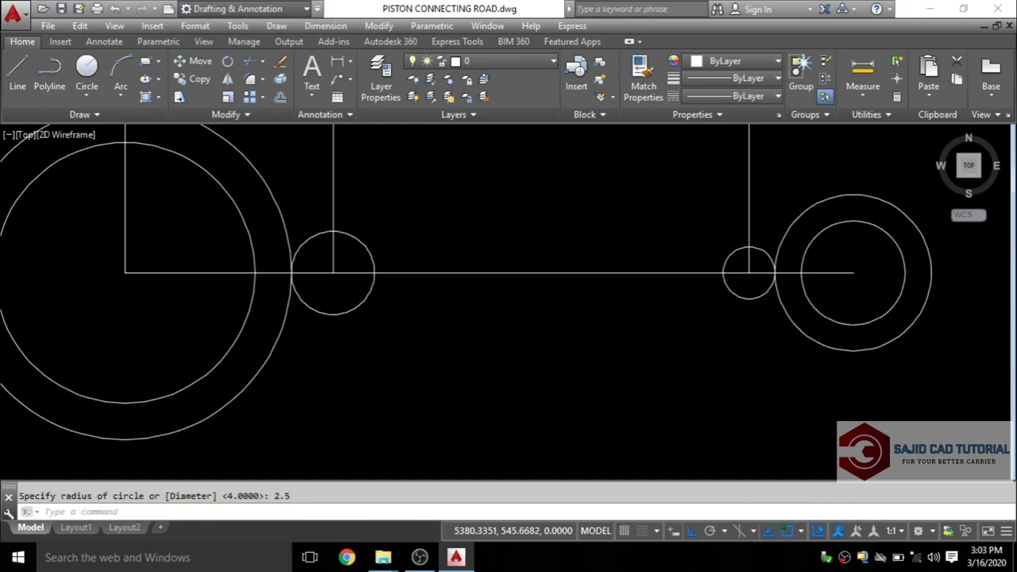
scroll(681, 318, "down", 2)
middle_click_drag(690, 312, 689, 400)
left_click(770, 251)
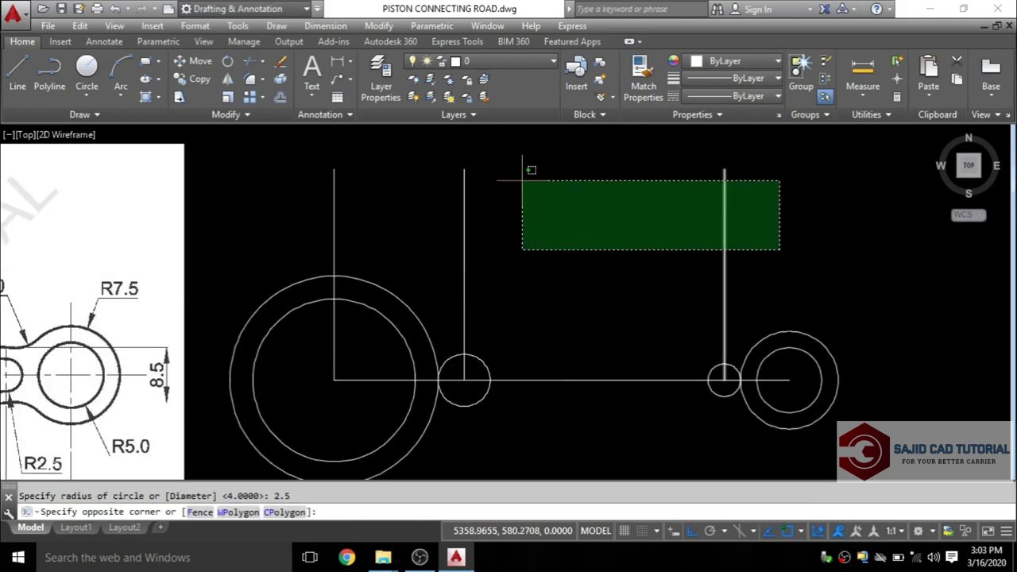
Erase the two offset vertical guide lines
left_click(433, 153)
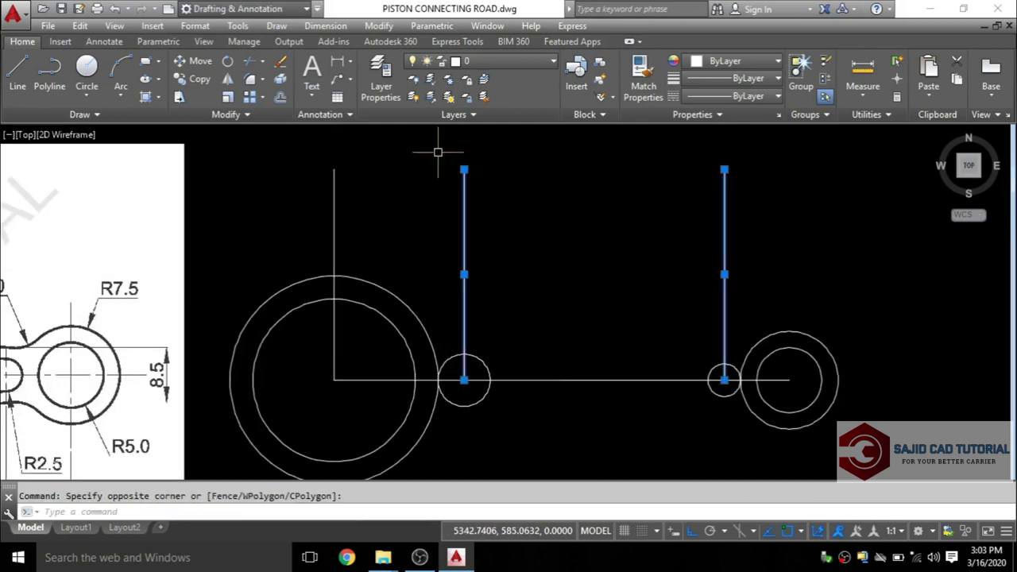
left_click(284, 63)
scroll(607, 246, "down", 2)
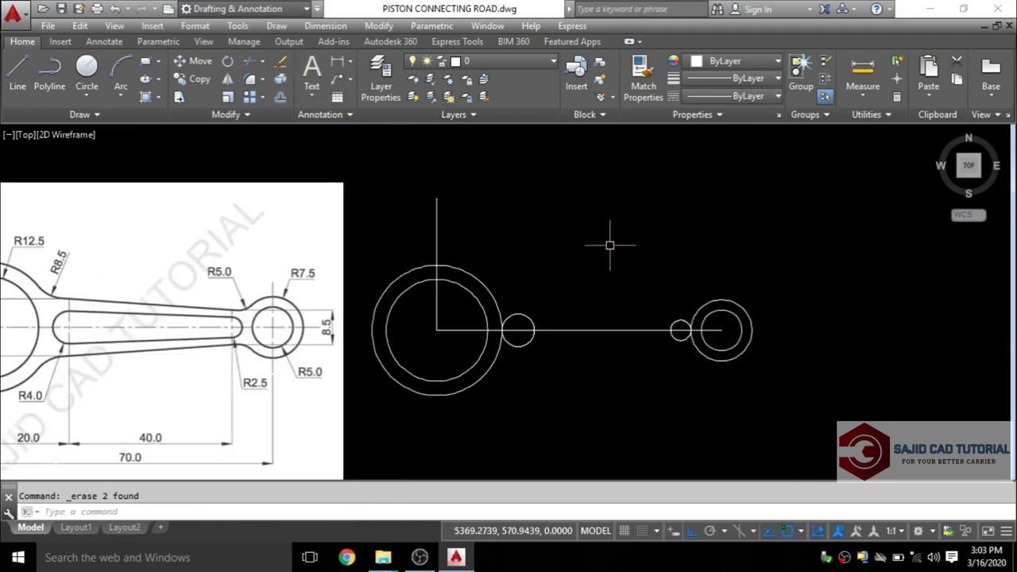
type("P")
Pan and zoom in close on the drawn circles
key("Return")
left_click_drag(559, 270, 692, 262)
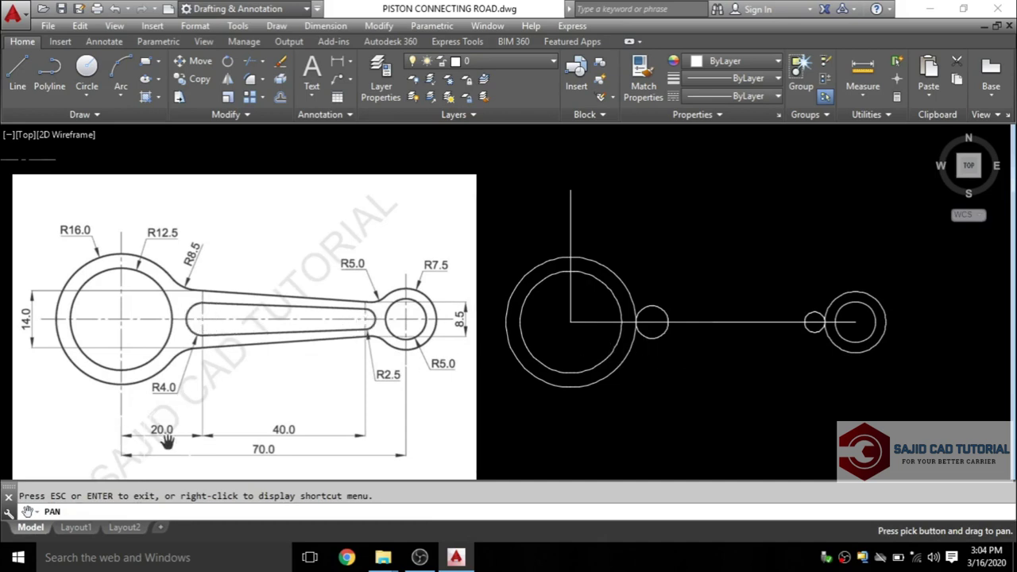
left_click_drag(680, 364, 648, 362)
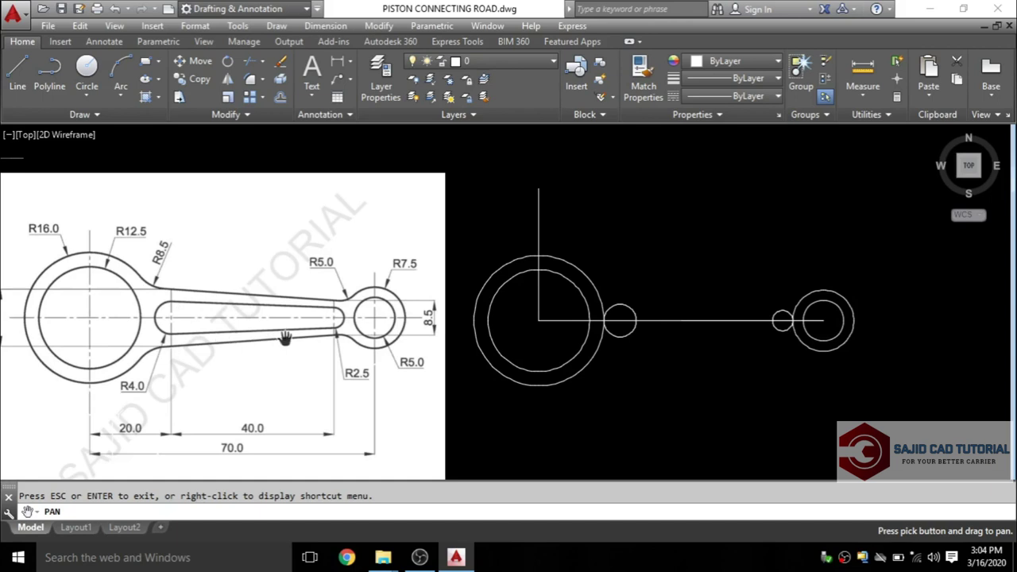
key("Escape")
scroll(695, 341, "up", 1)
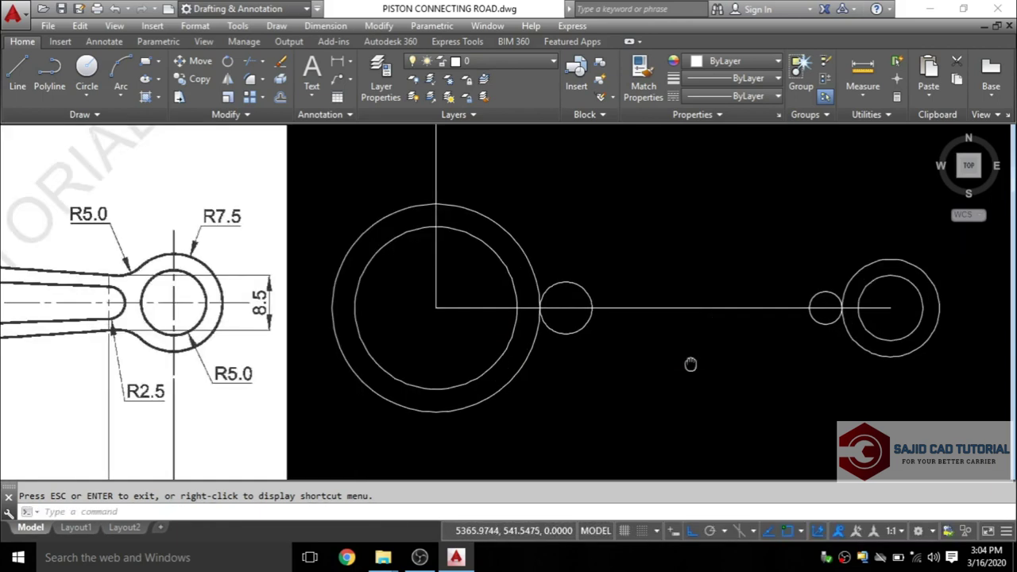
scroll(680, 419, "up", 2)
scroll(585, 336, "up", 1)
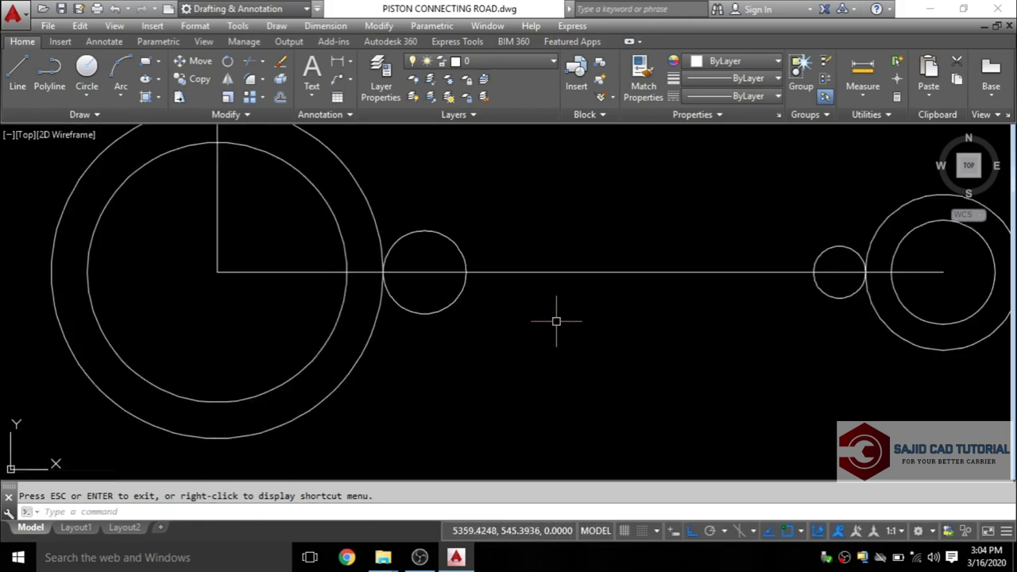
Draw a line tangent to the tops of the radius-4 and radius-2.5 circles
left_click(19, 75)
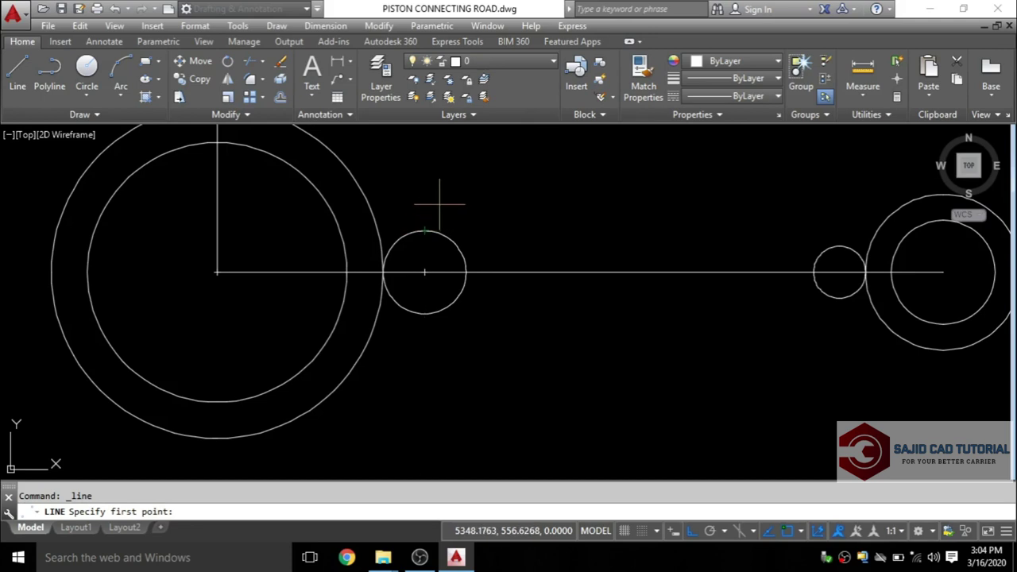
right_click(439, 204, "shift")
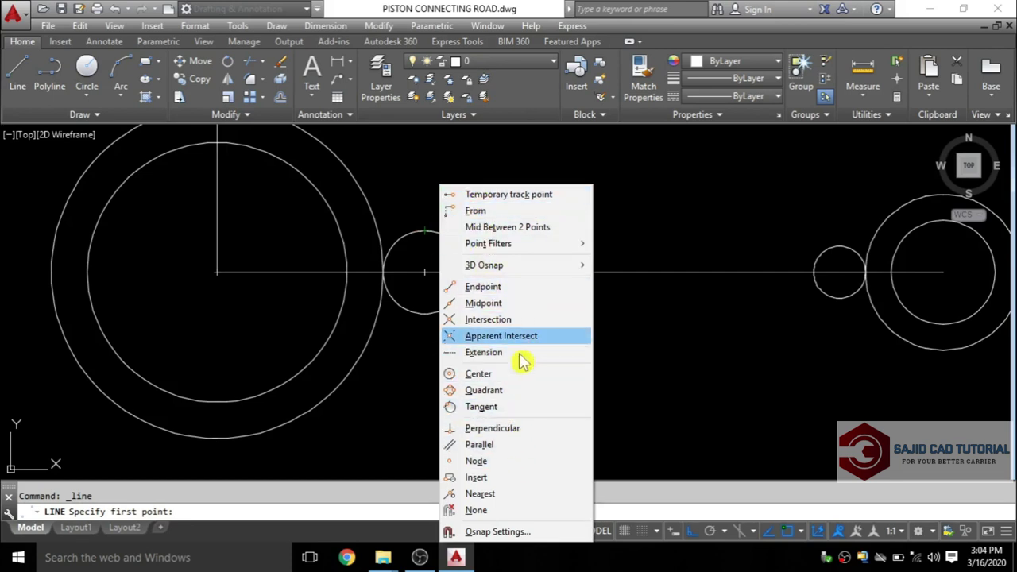
left_click(508, 414)
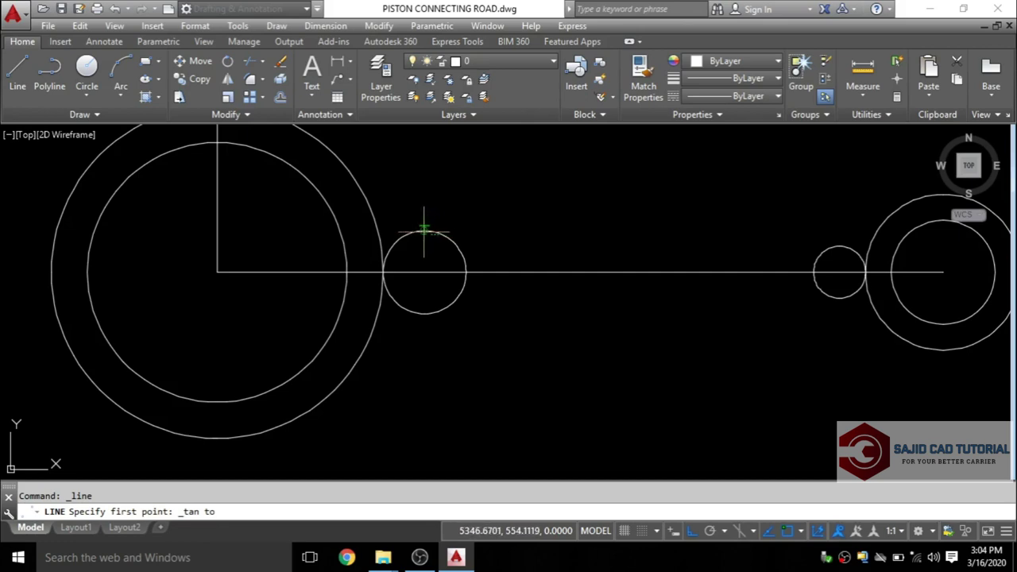
left_click(423, 232)
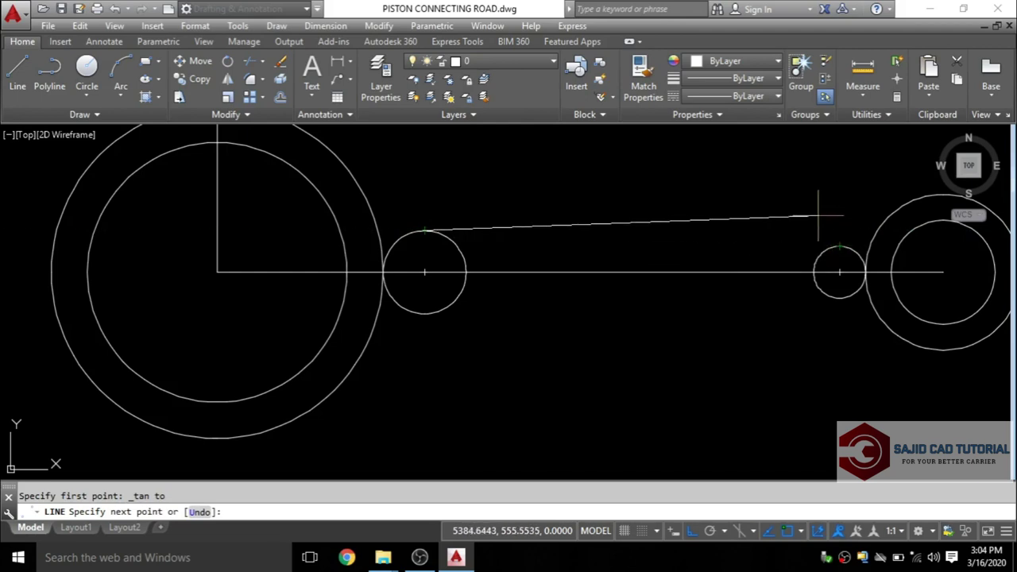
right_click(818, 215, "shift")
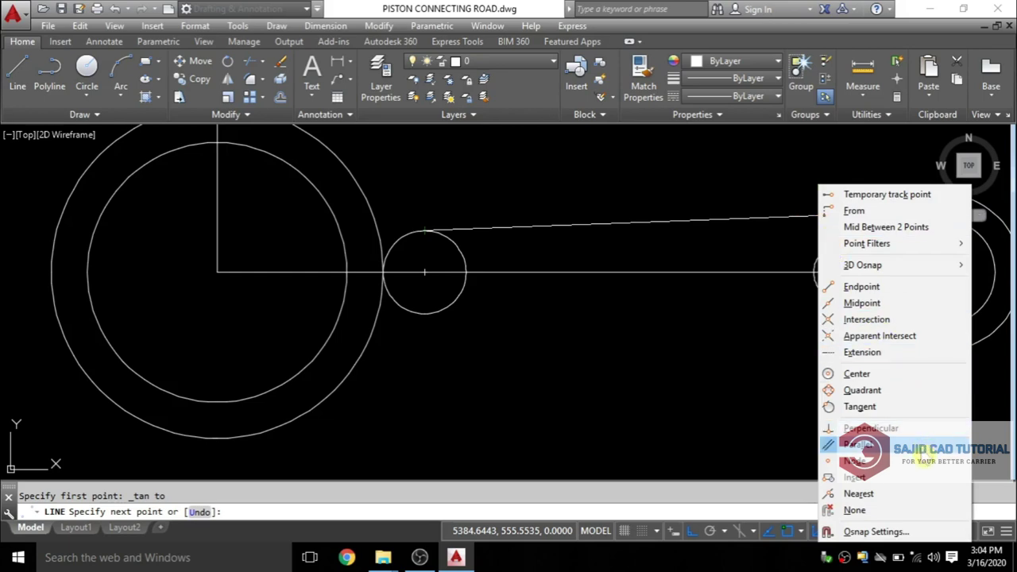
left_click(859, 407)
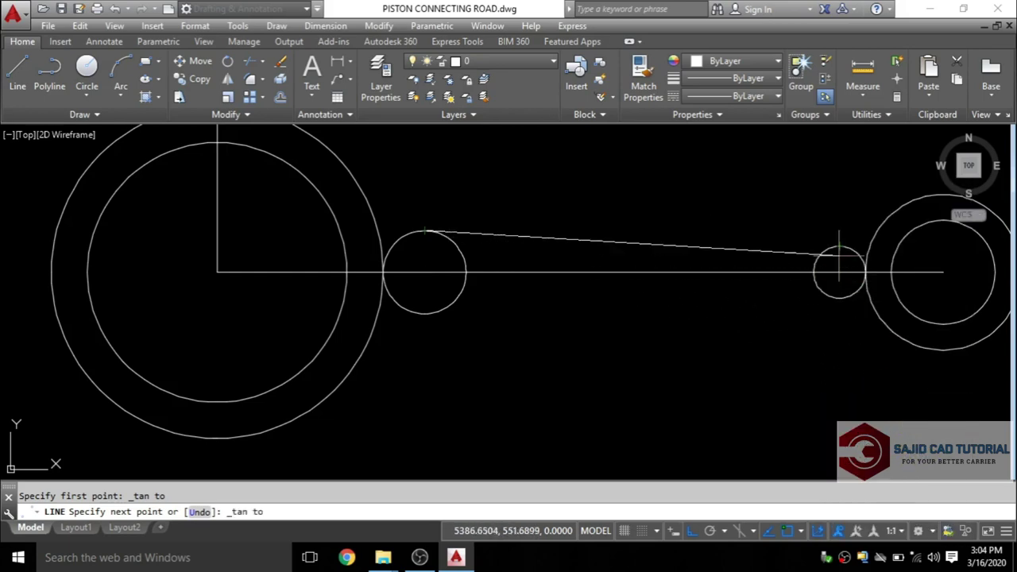
left_click(839, 246)
key("Escape")
scroll(479, 296, "down", 2)
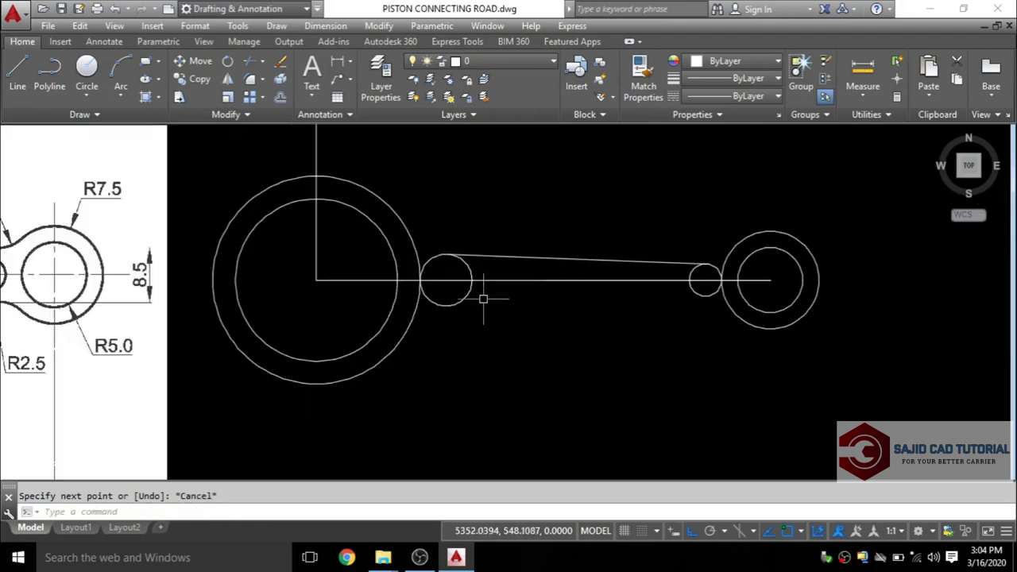
Pan the view to frame the tangent line and horizontal centreline
scroll(638, 329, "down", 2)
middle_click_drag(638, 329, 712, 329)
type("p")
key("Return")
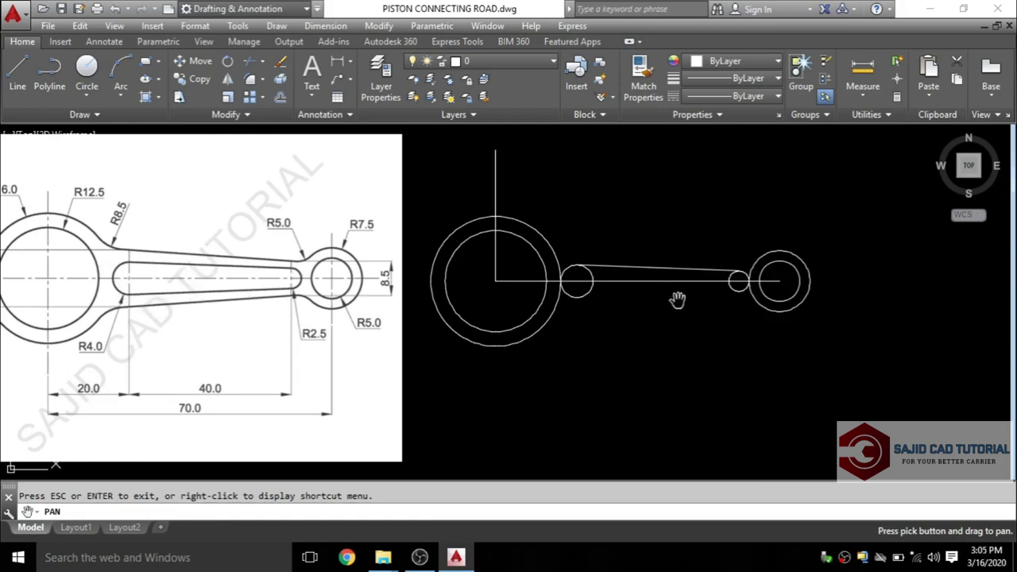
scroll(688, 313, "up", 2)
left_click_drag(688, 312, 585, 341)
key("Escape")
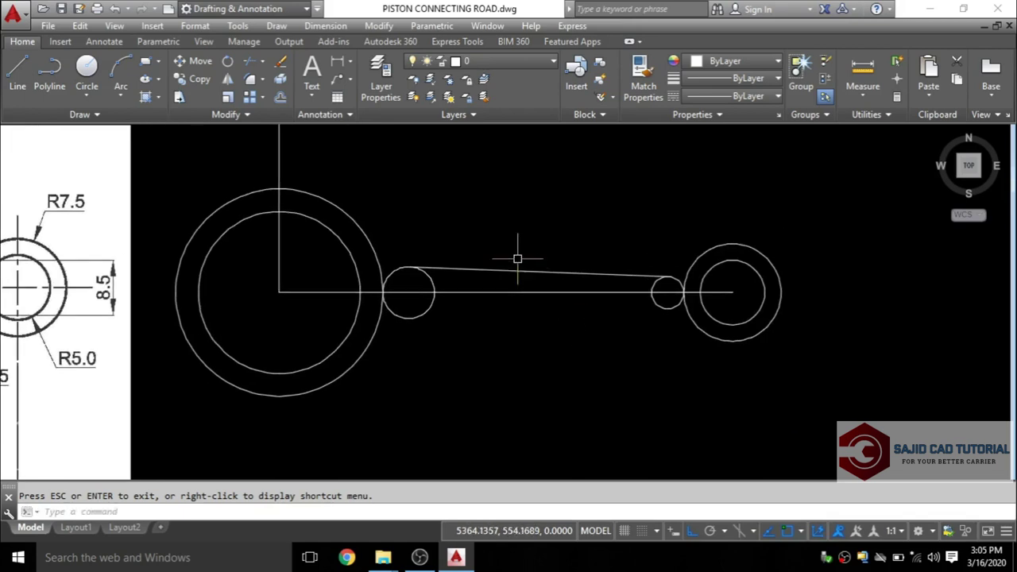
Mirror the upper tangent line about the horizontal centreline, keeping the original
left_click(230, 88)
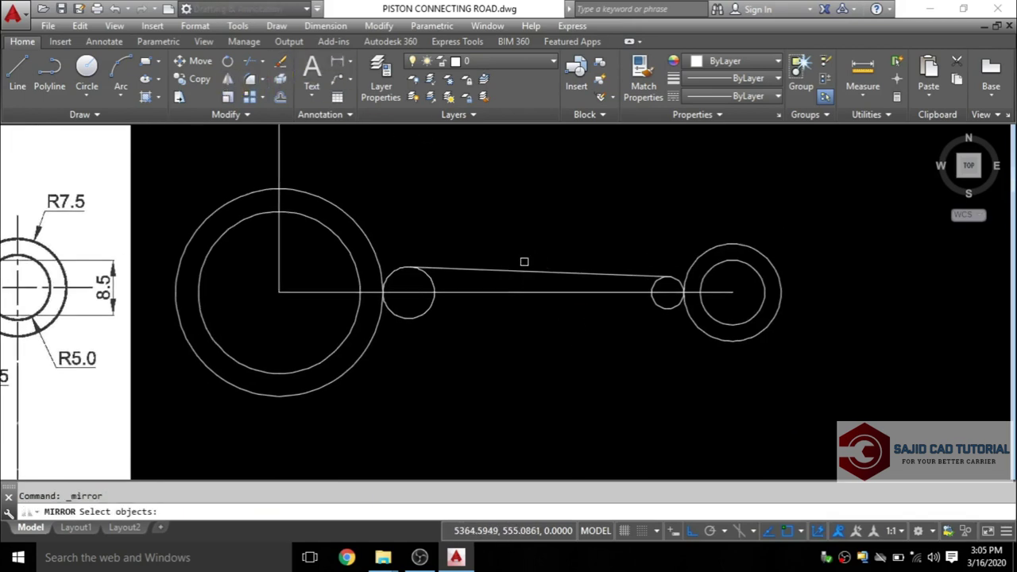
left_click(526, 271)
key("Return")
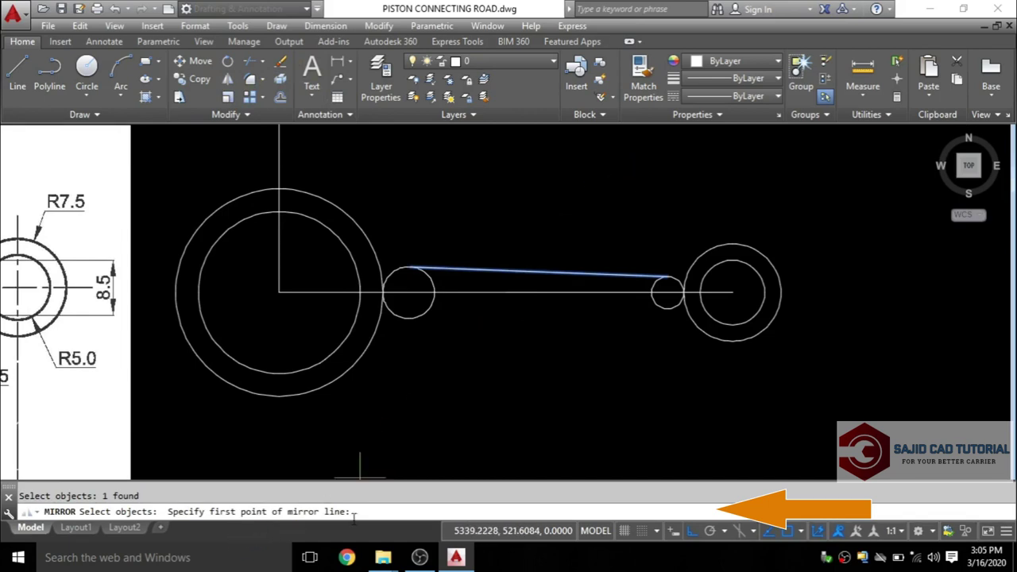
left_click(732, 292)
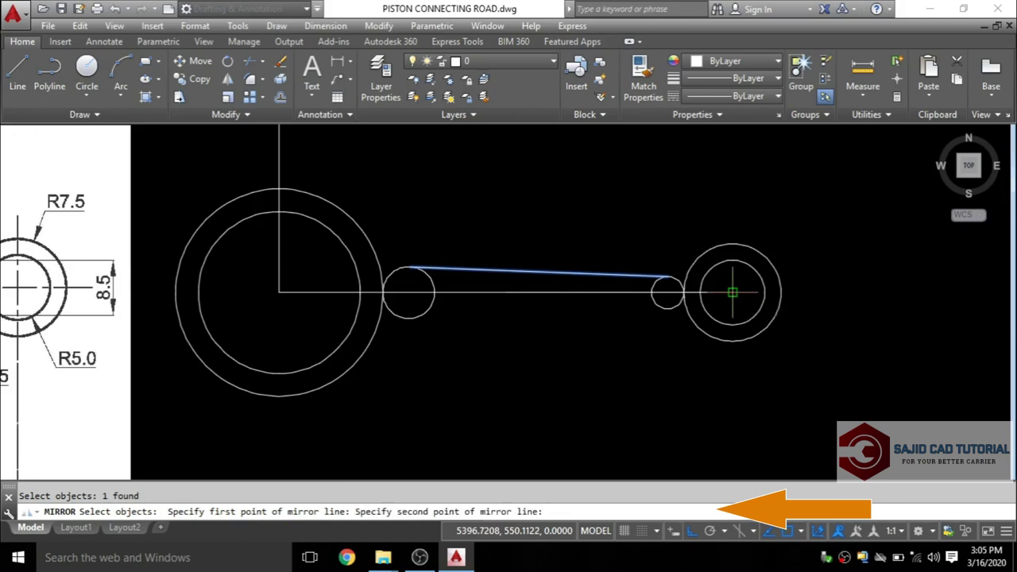
left_click(880, 301)
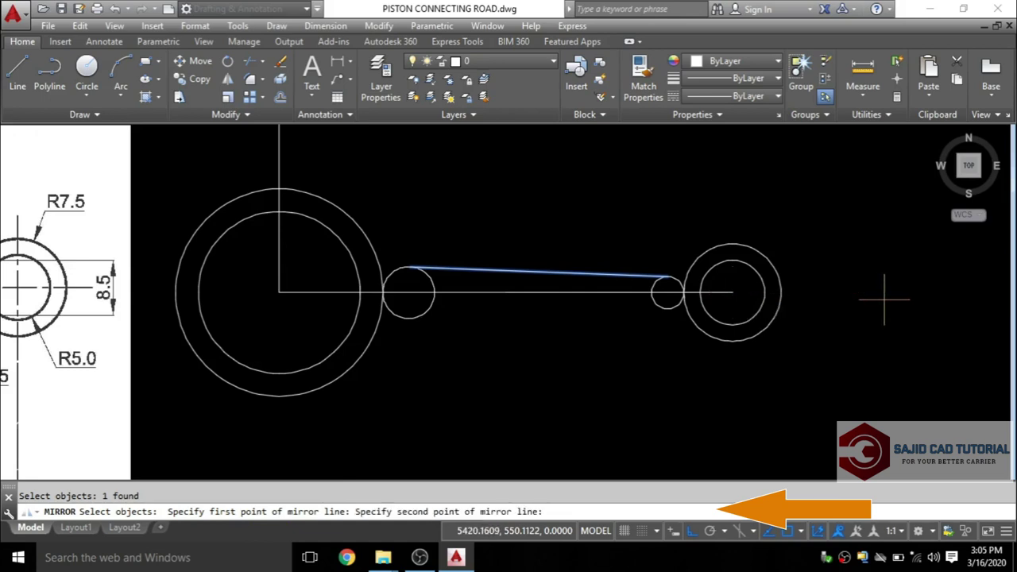
key("Return")
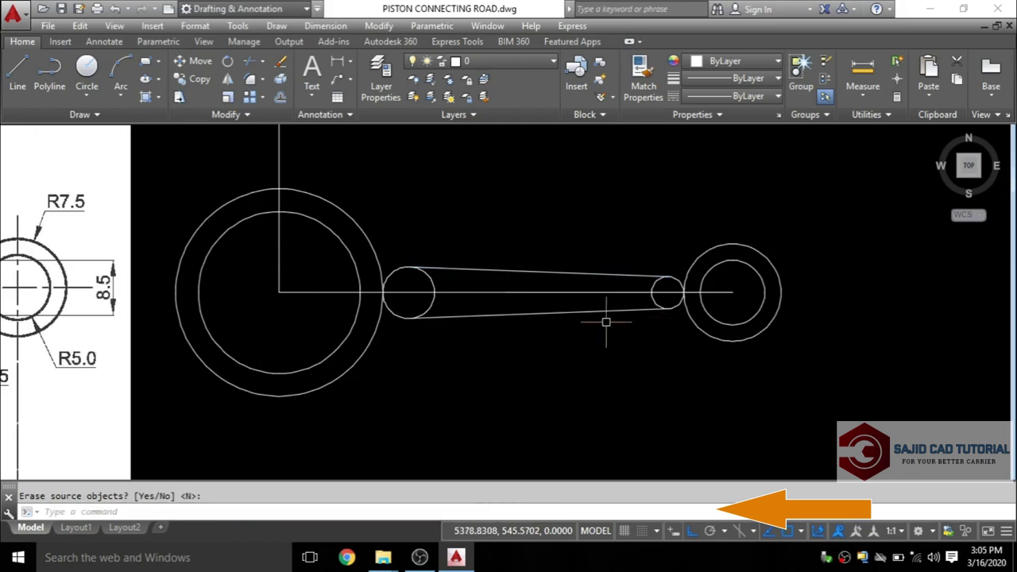
scroll(545, 316, "up", 2)
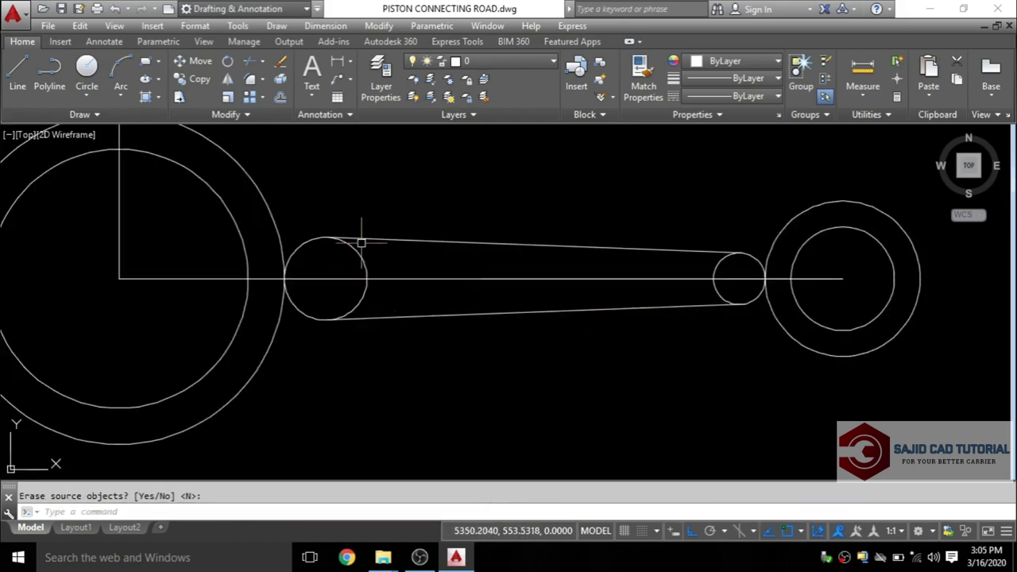
middle_click_drag(527, 355, 567, 386)
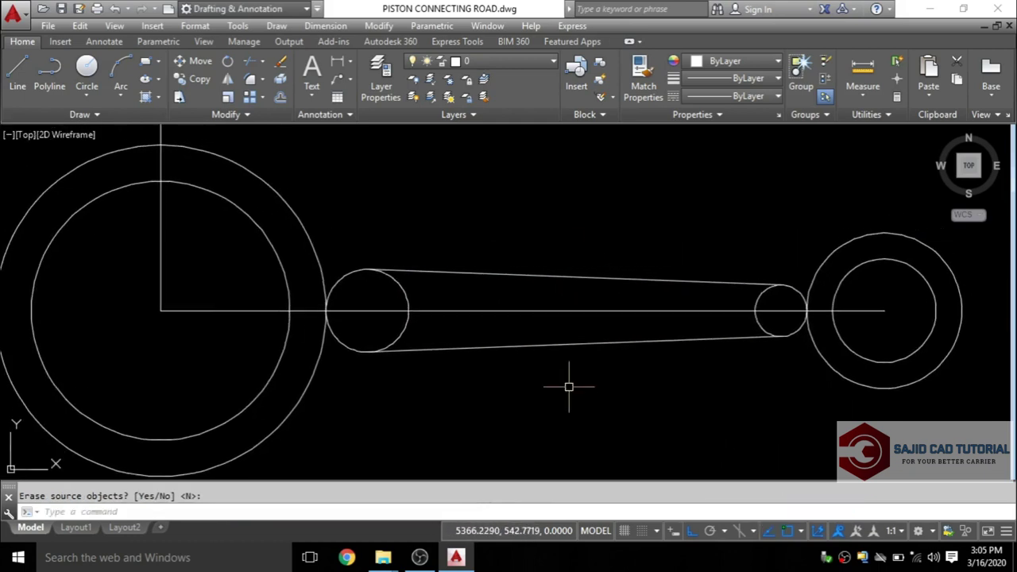
Trim the inner arcs of the radius-4 and radius-2.5 circles between the tangent lines
left_click(251, 68)
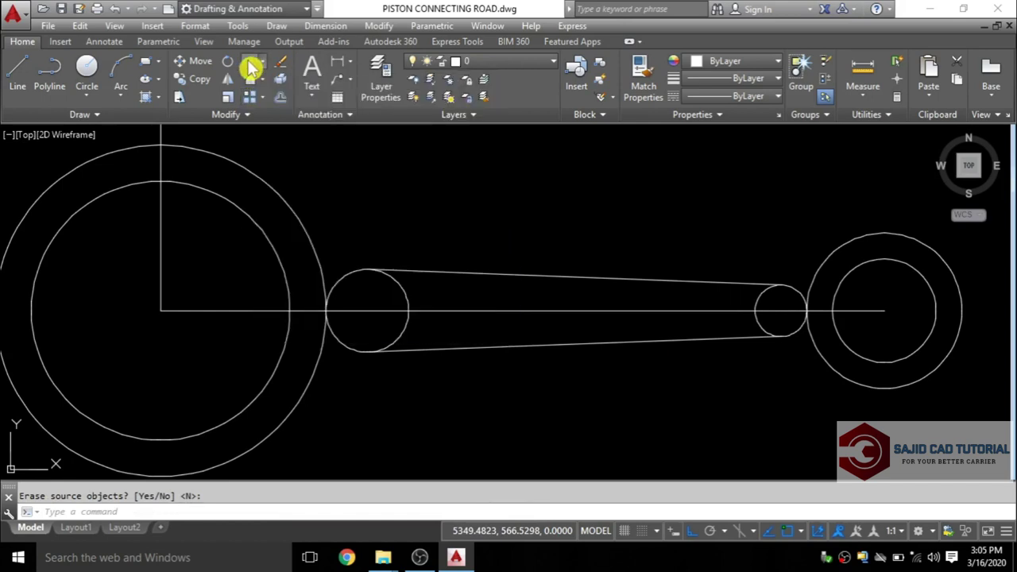
key("Return")
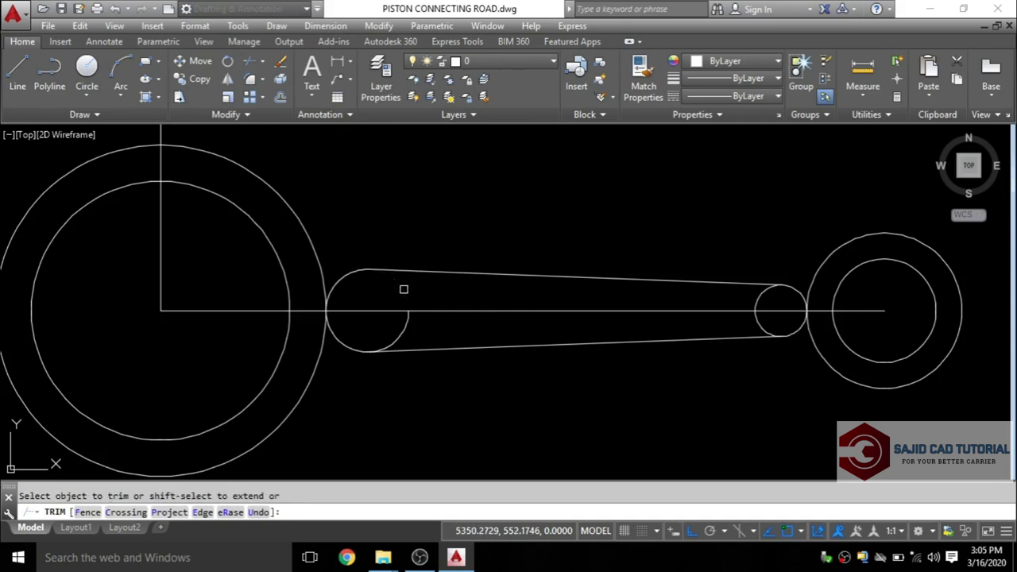
left_click(408, 326)
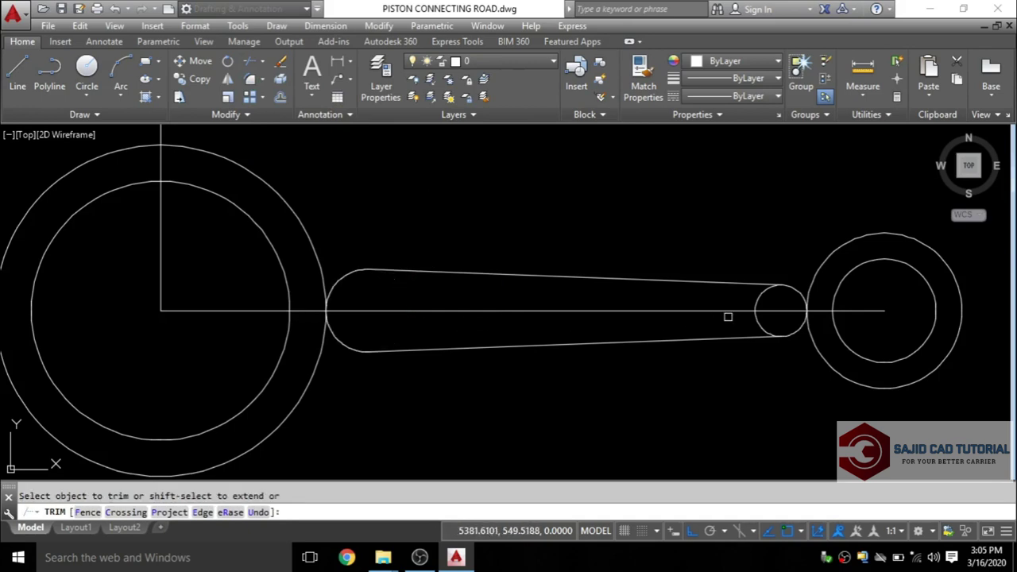
left_click(757, 311)
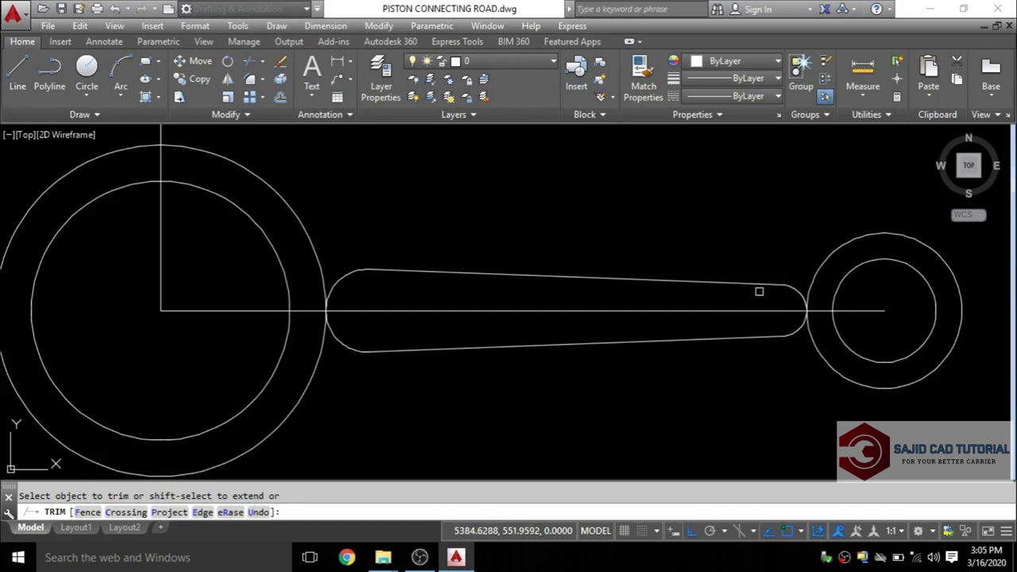
key("Escape")
scroll(652, 206, "down", 4)
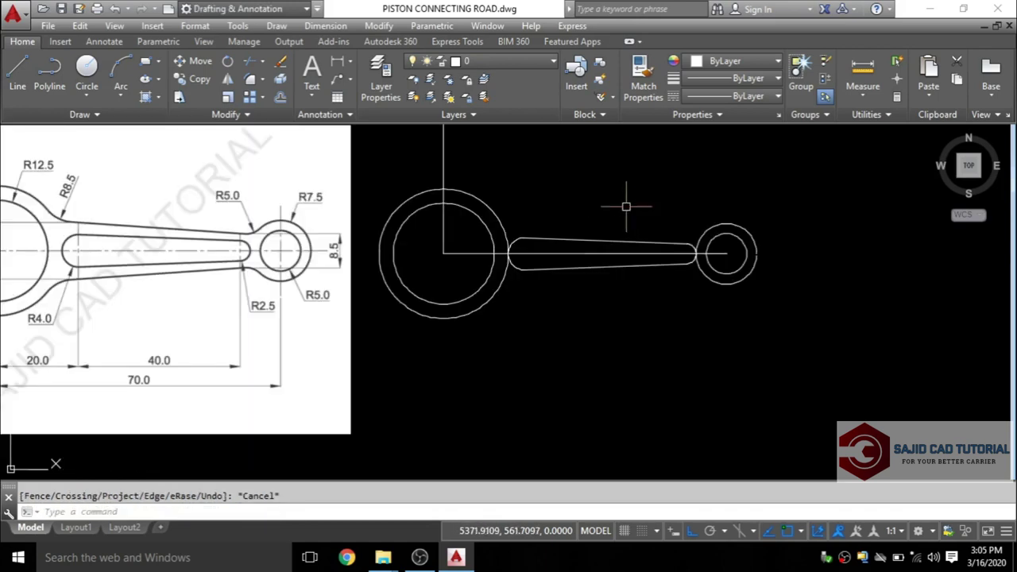
middle_click_drag(622, 206, 659, 231)
type("p")
key("Return")
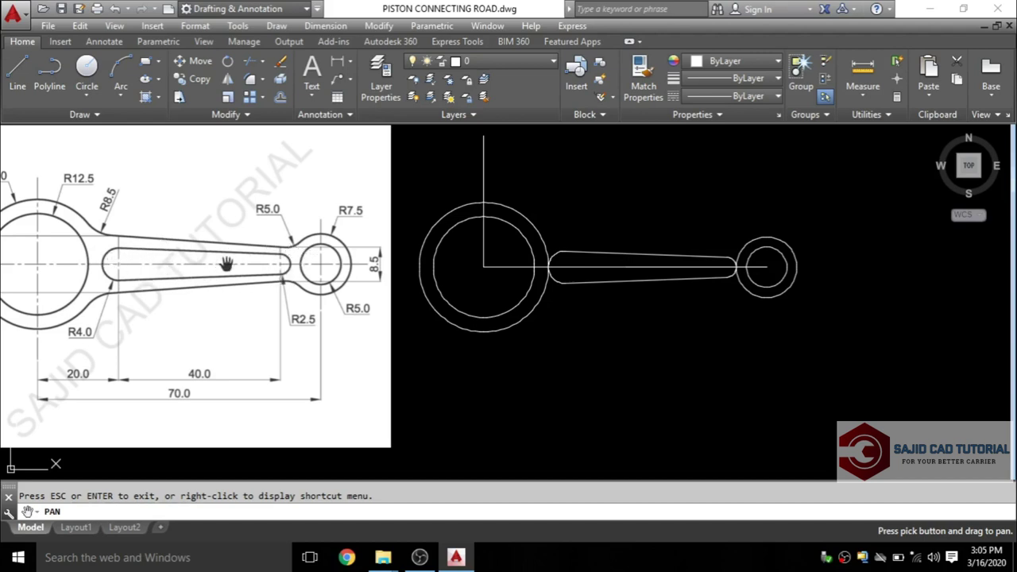
left_click_drag(229, 269, 241, 273)
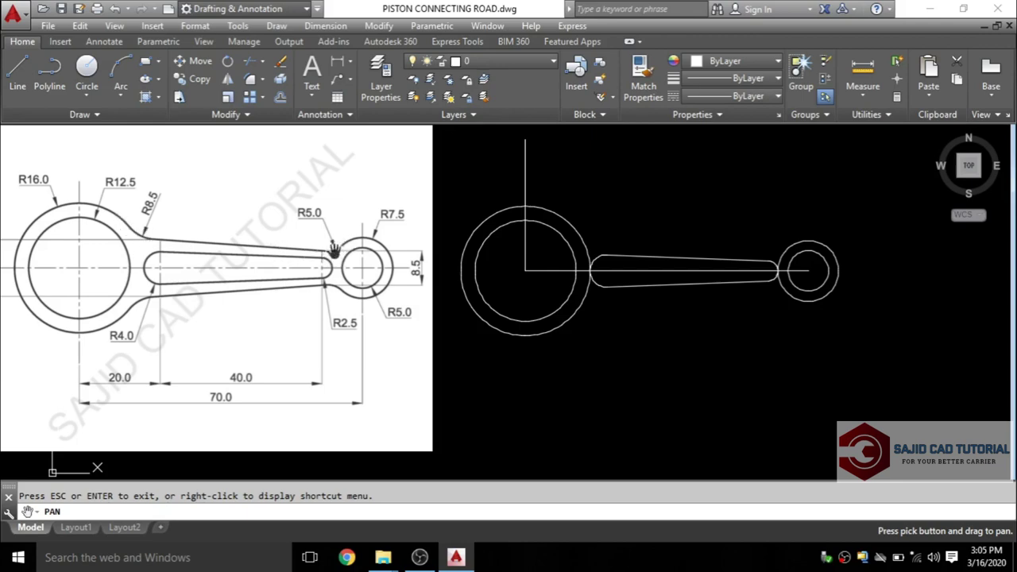
scroll(151, 268, "up", 2)
left_click_drag(178, 274, 367, 251)
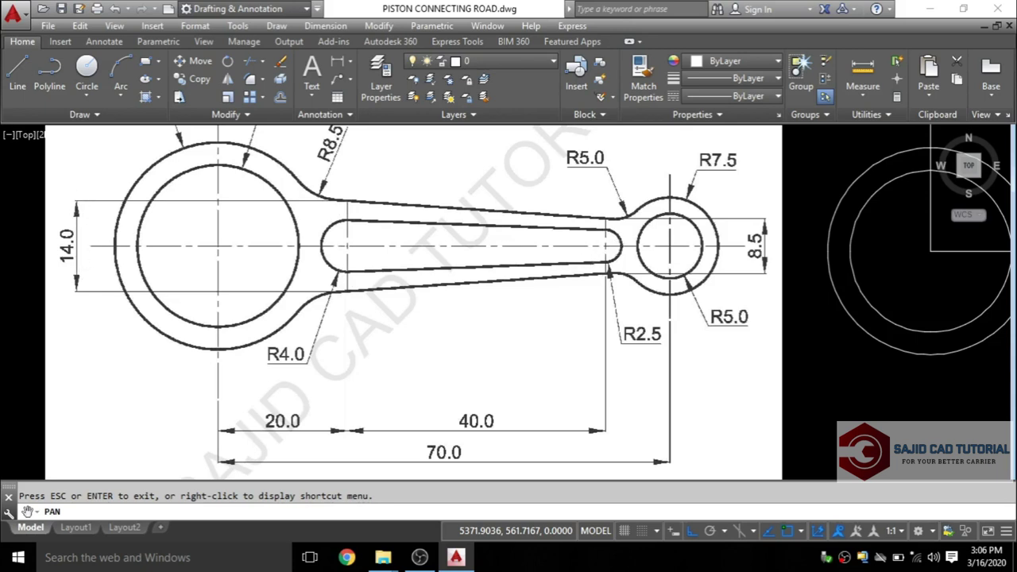
scroll(591, 220, "up", 2)
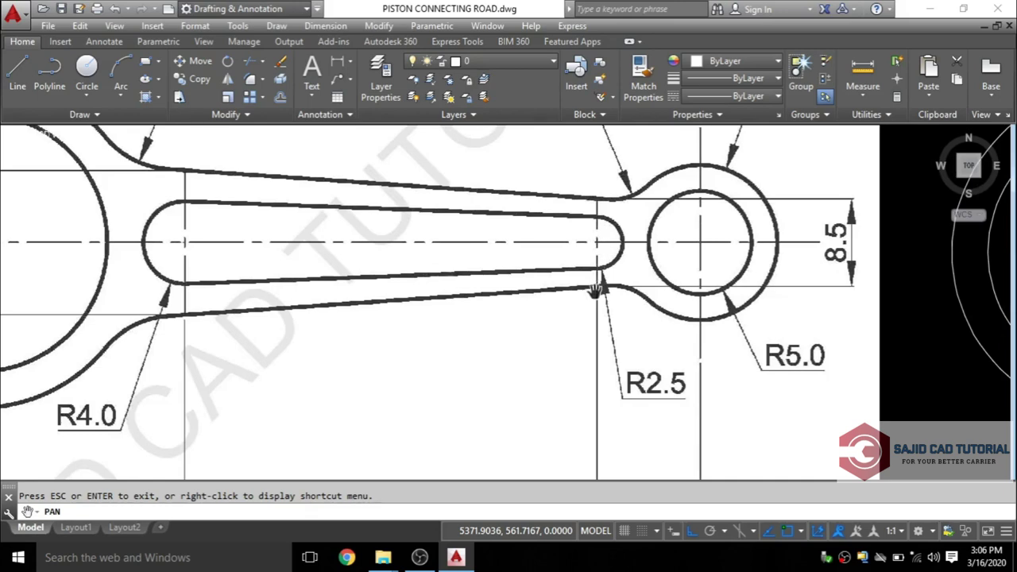
scroll(745, 248, "down", 2)
scroll(683, 259, "down", 1)
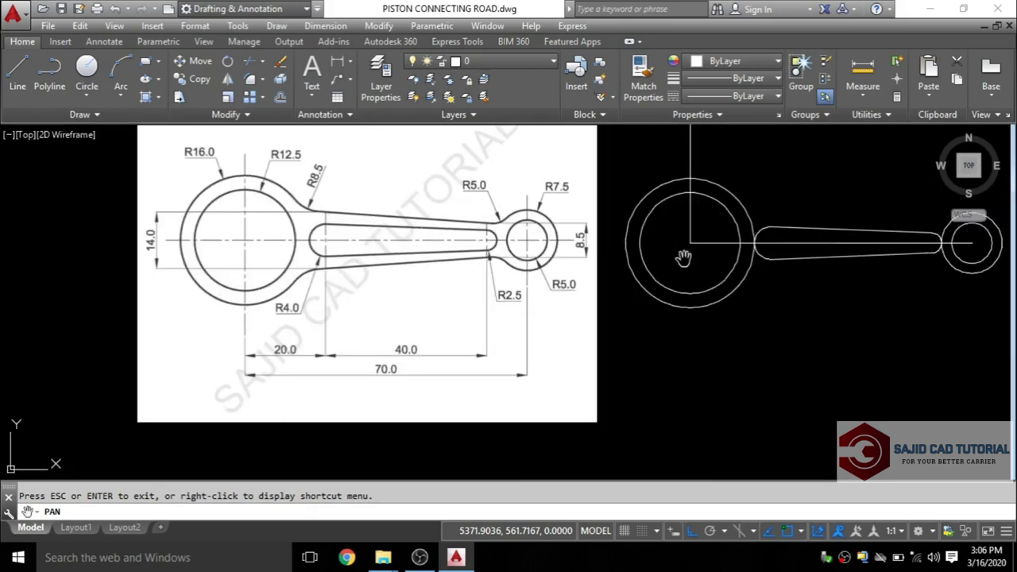
scroll(621, 308, "up", 2)
key("Escape")
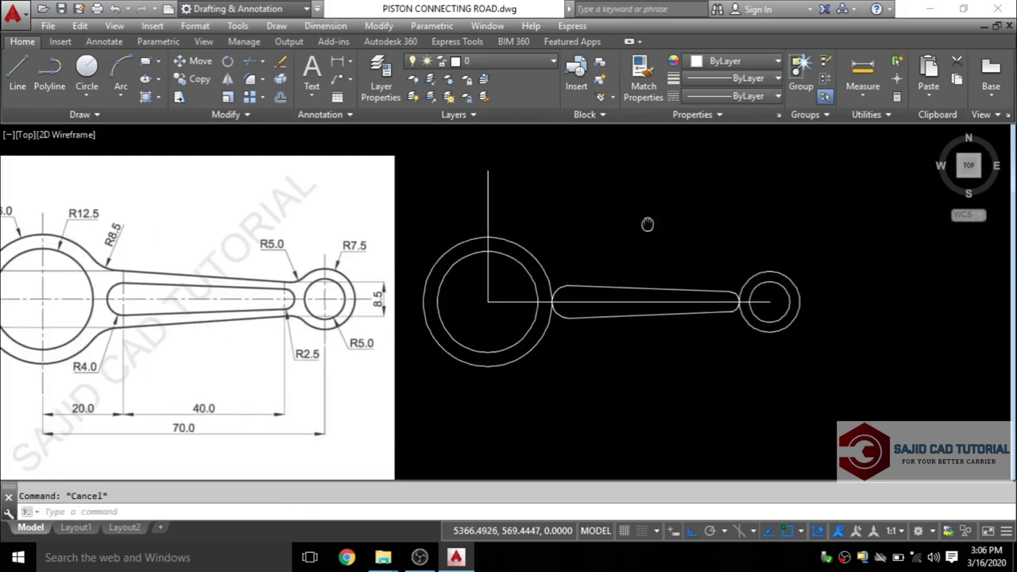
Draw a 14-unit vertical line above the connecting rod
middle_click_drag(647, 222, 544, 221)
left_click(22, 65)
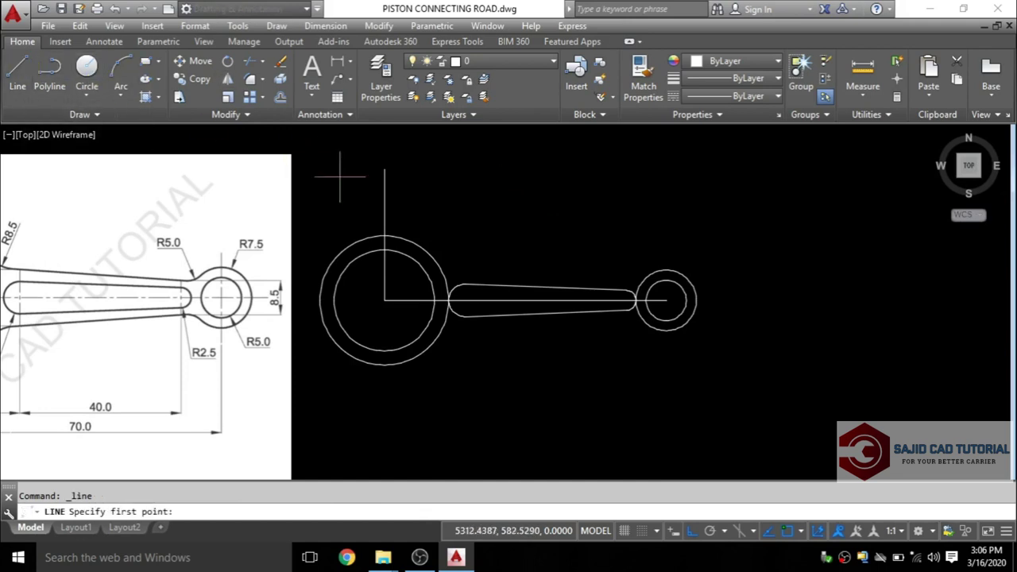
left_click(497, 249)
type("14")
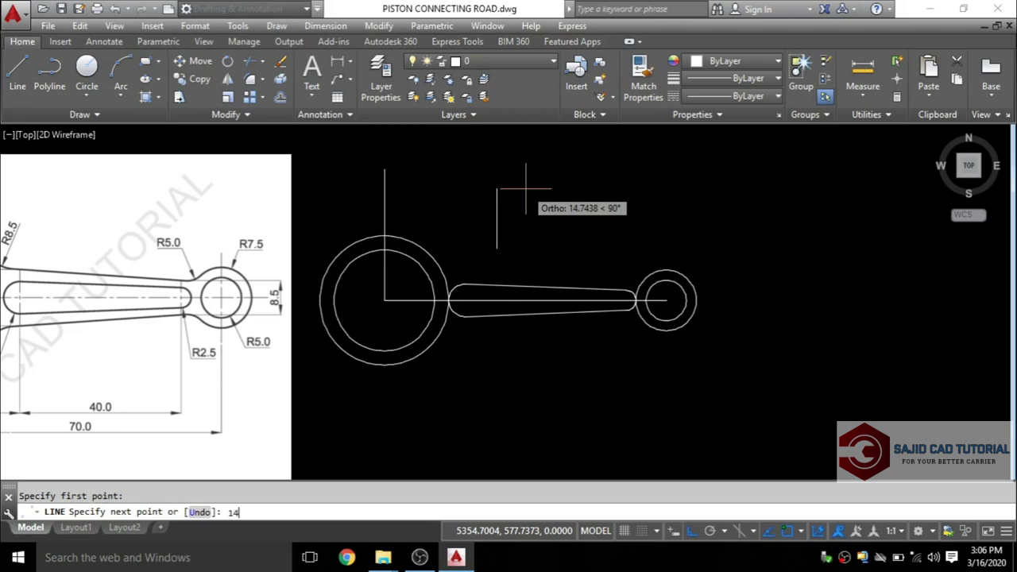
key("Return")
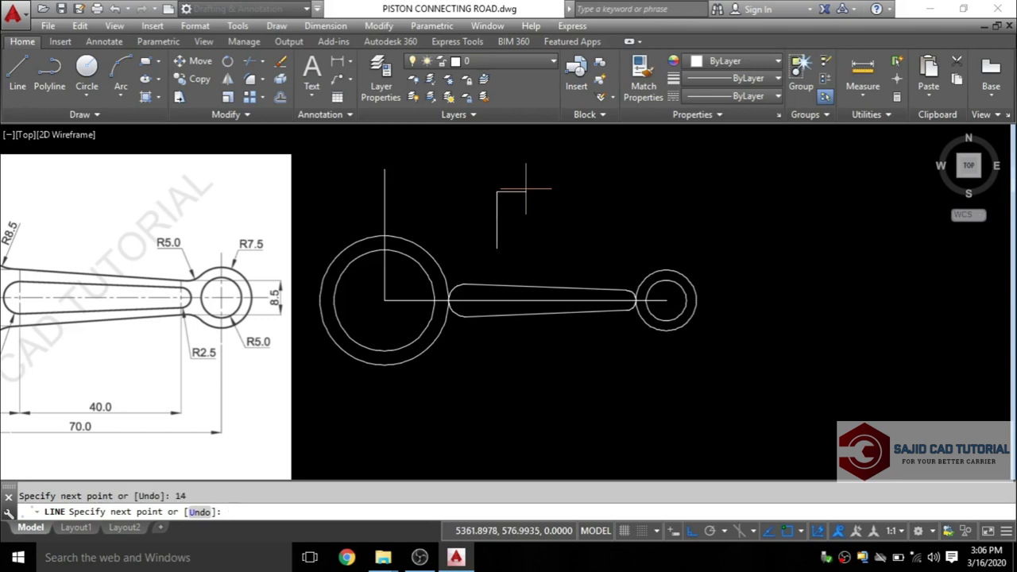
key("Return")
Draw a second vertical line 8.5 units long nearby
scroll(524, 217, "up", 2)
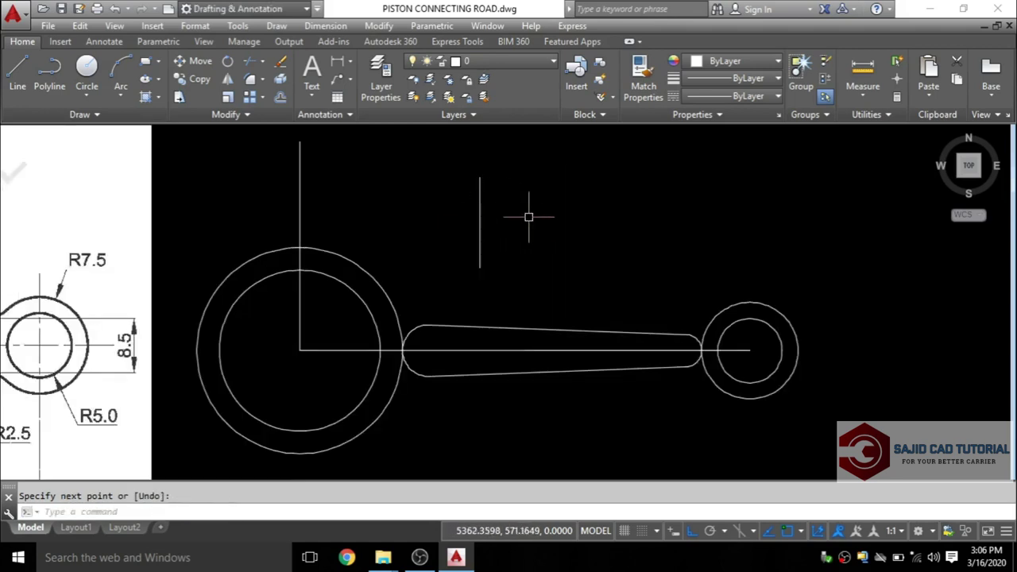
middle_click_drag(506, 218, 466, 220)
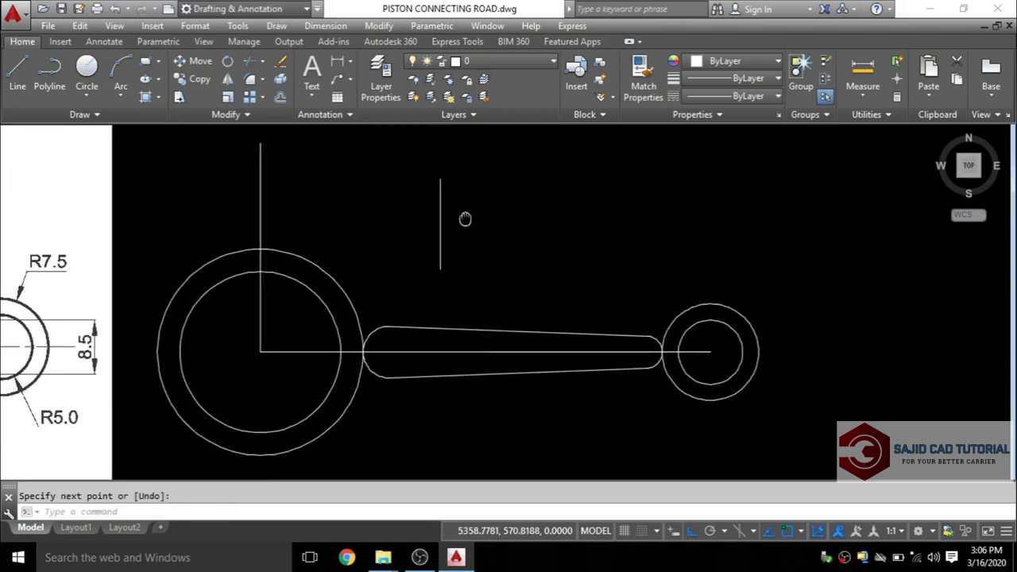
left_click(28, 76)
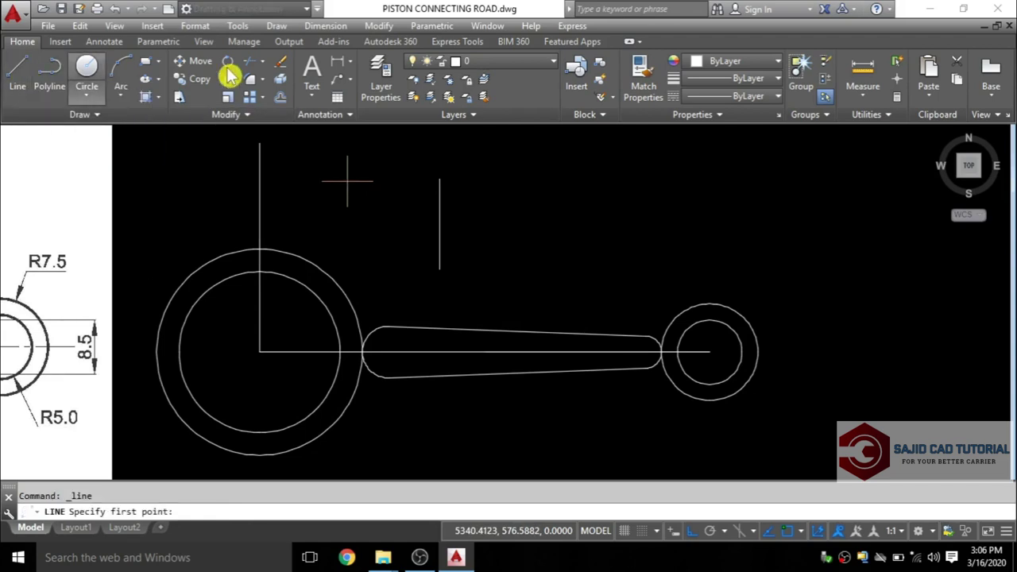
left_click(596, 266)
type("8.5")
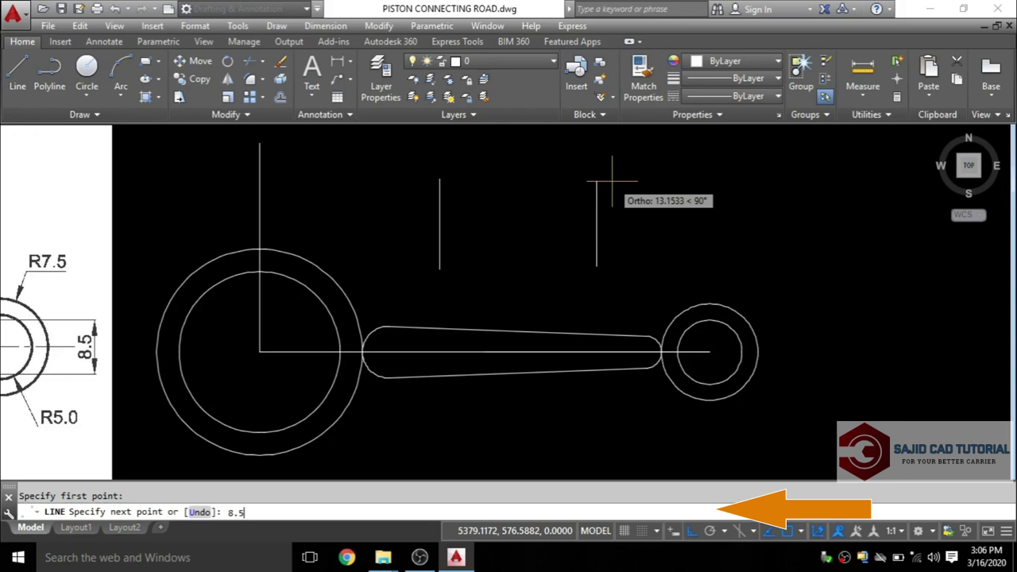
key("Return")
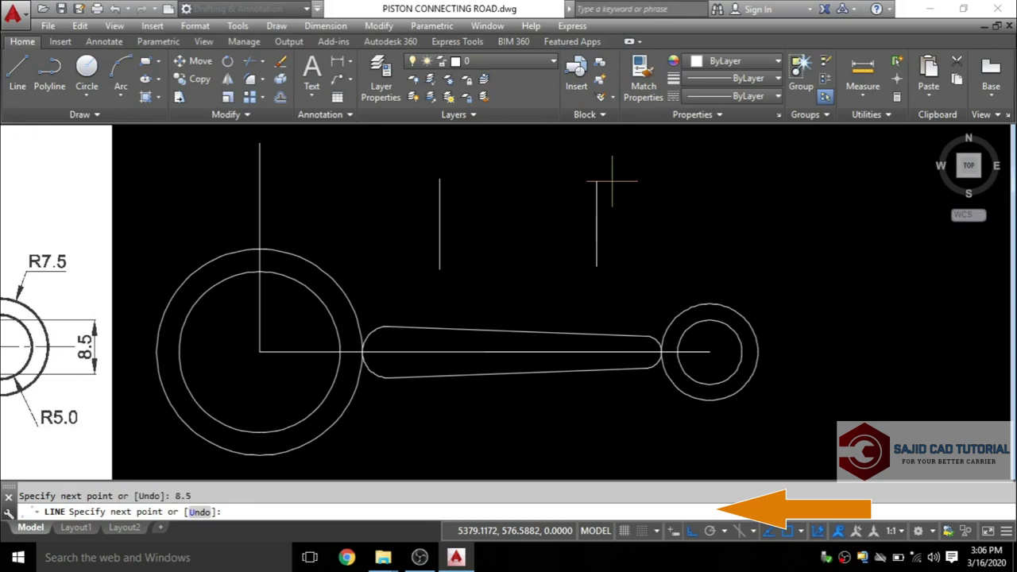
key("Return")
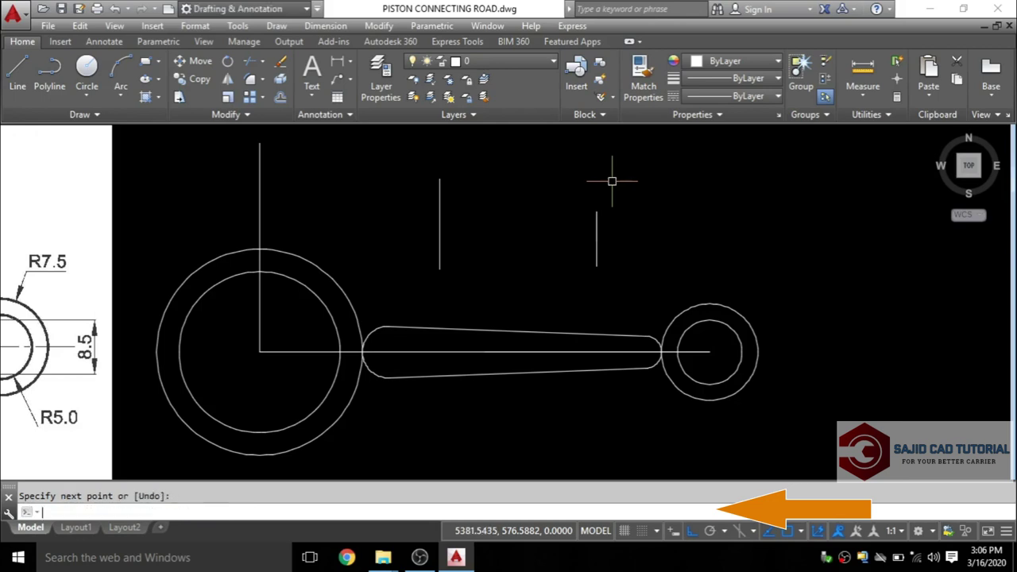
type("p")
key("Return")
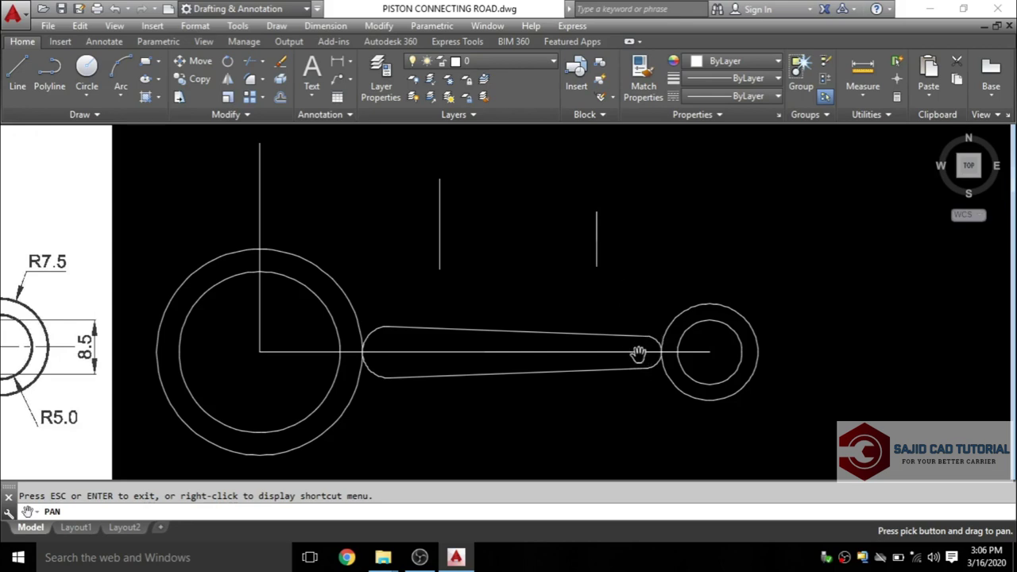
Move the 14-unit line by its midpoint onto the rod's left end on the centreline
key("Escape")
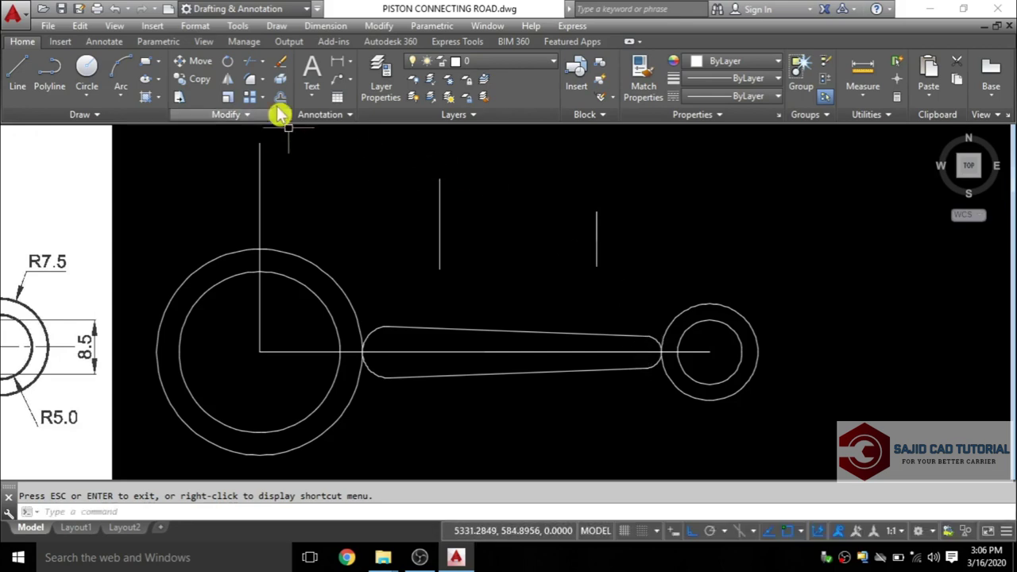
left_click(200, 64)
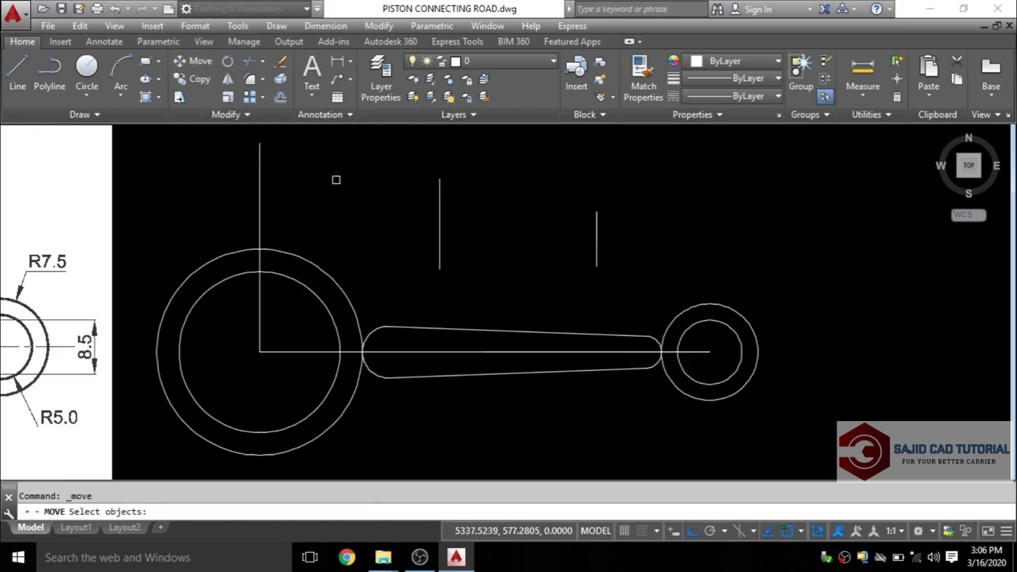
left_click(440, 206)
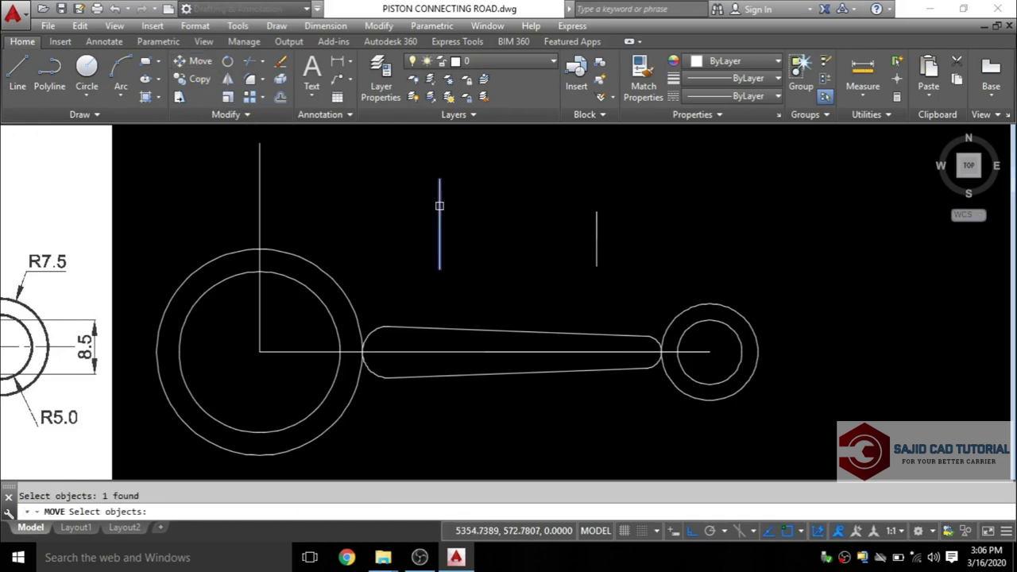
key("Return")
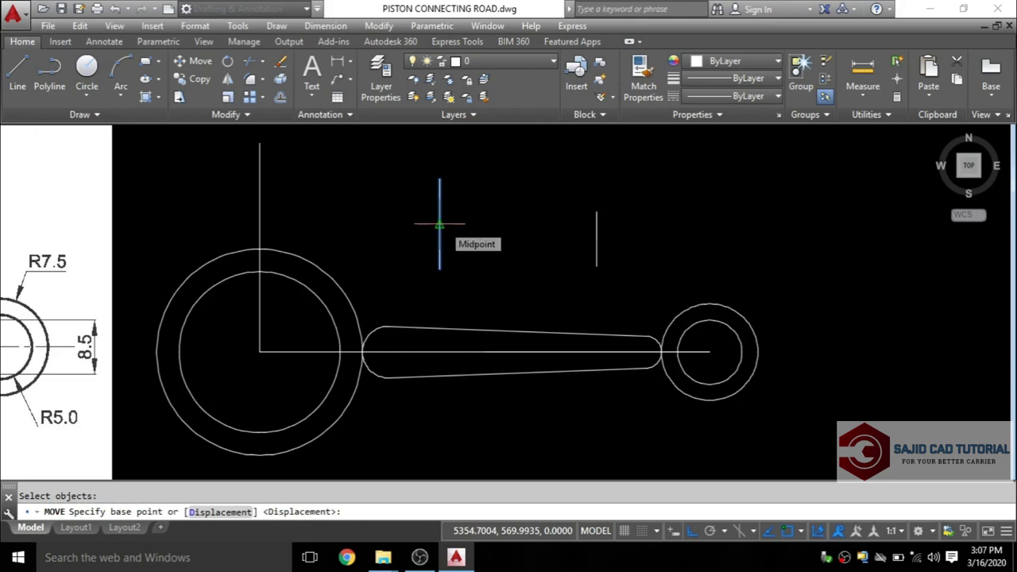
left_click(439, 224)
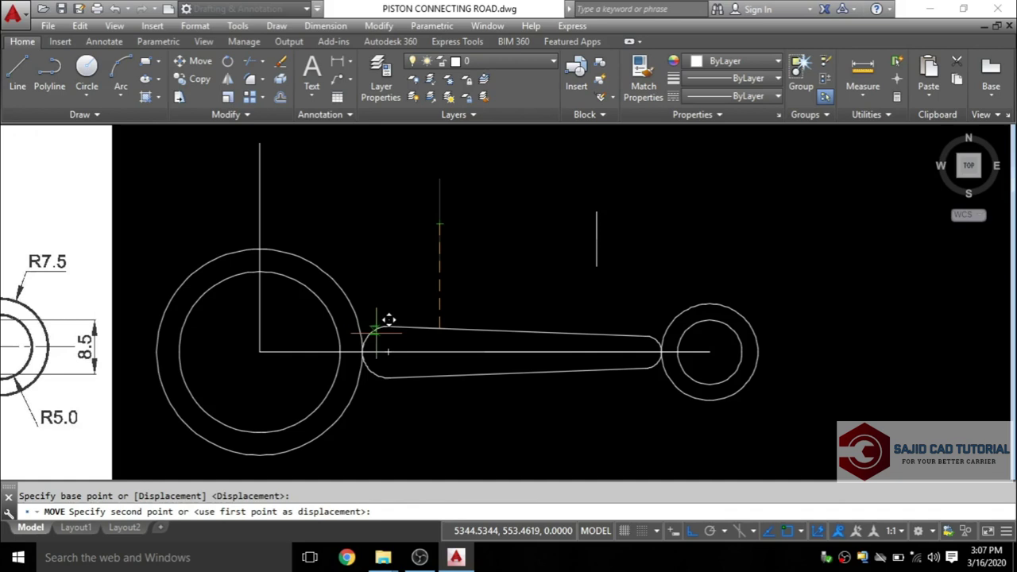
scroll(387, 324, "up", 3)
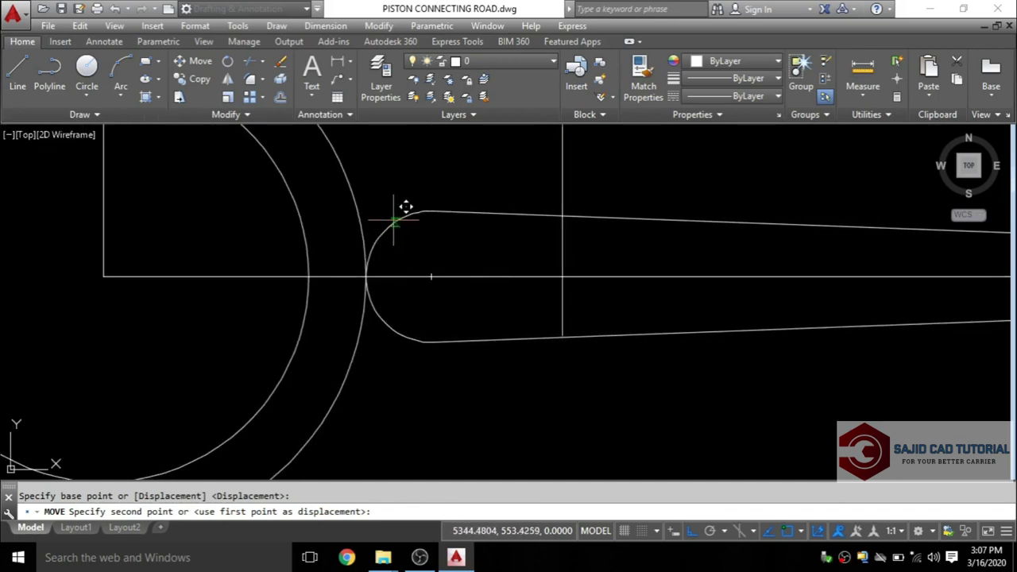
left_click(443, 265)
scroll(502, 293, "down", 3)
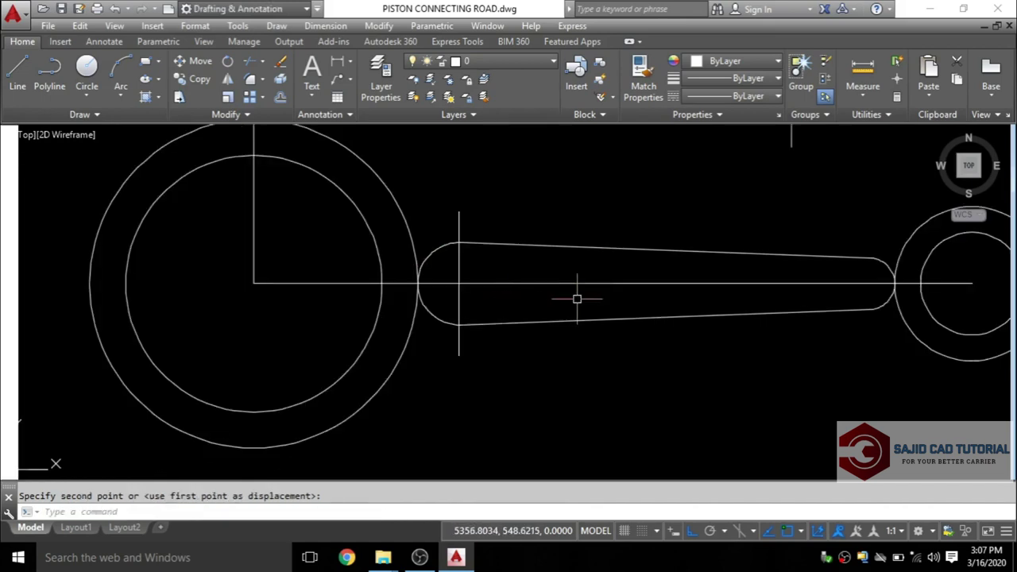
scroll(577, 295, "down", 2)
middle_click_drag(670, 279, 556, 286)
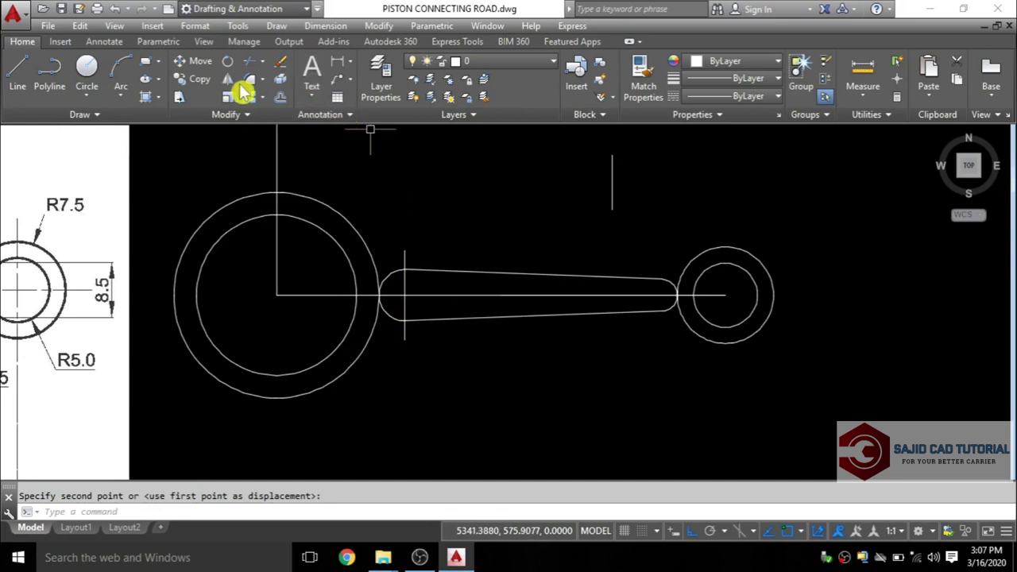
Move the 8.5-unit line by its midpoint onto the rod's right end
left_click(200, 70)
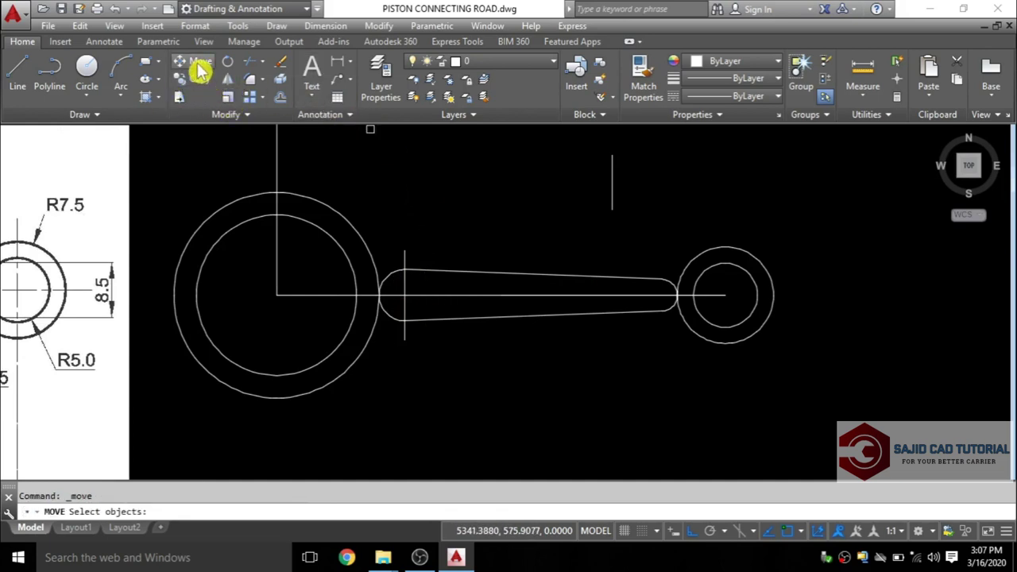
left_click(613, 191)
key("Return")
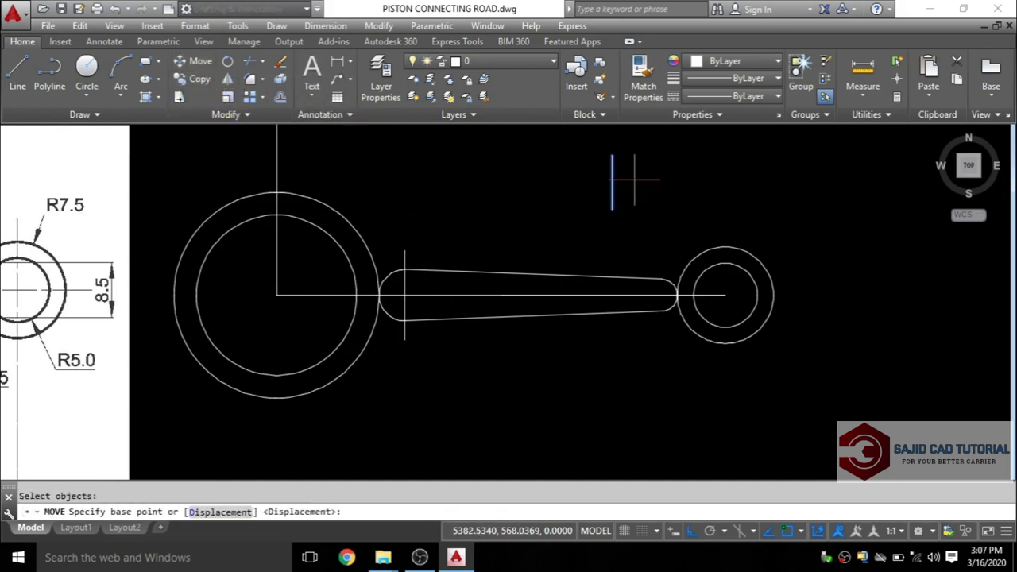
left_click(613, 183)
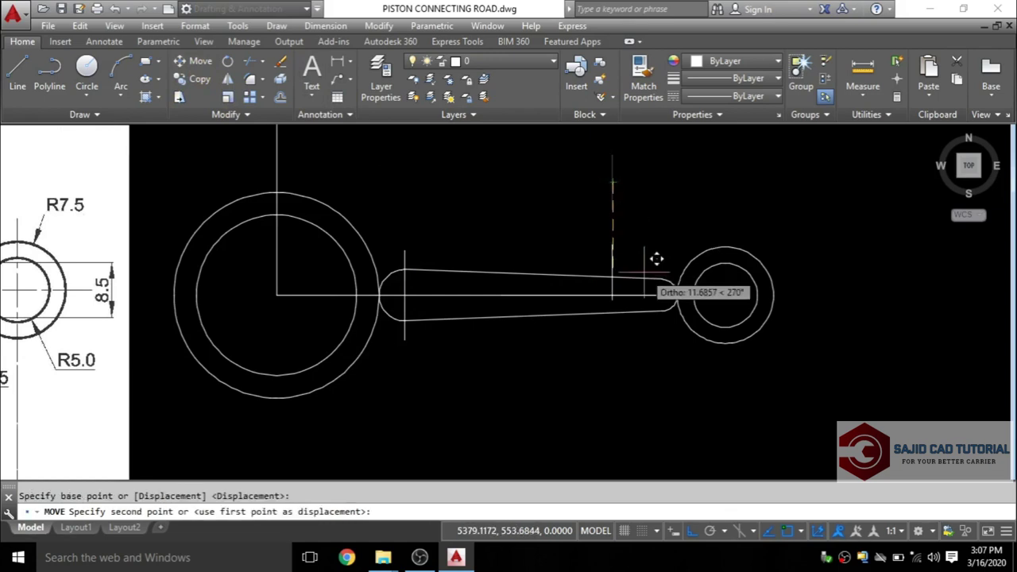
scroll(661, 296, "up", 2)
left_click(672, 283)
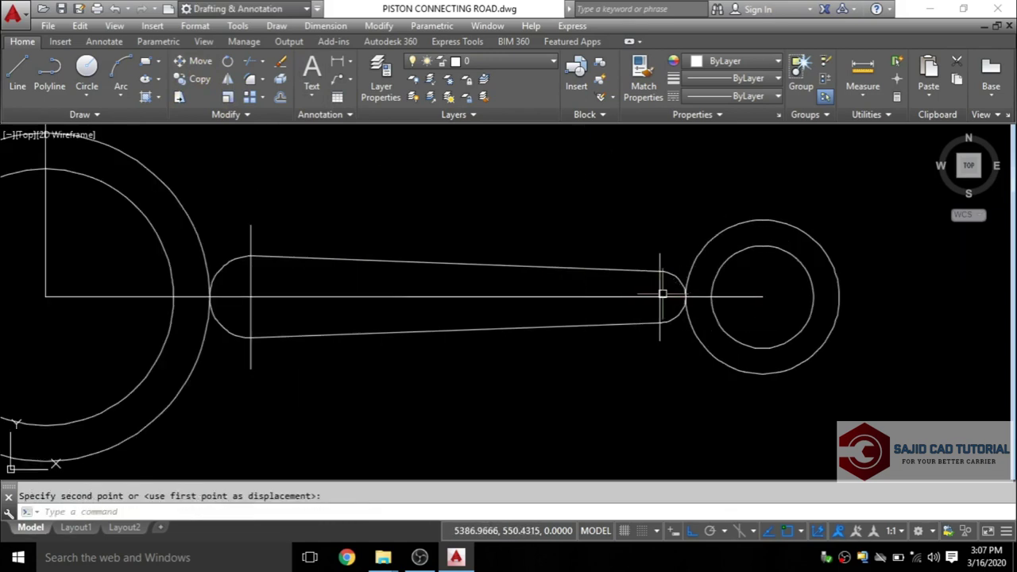
scroll(548, 214, "down", 4)
mouse_move(529, 209)
middle_mouse_down()
mouse_move(626, 269)
mouse_move(516, 231)
middle_mouse_up()
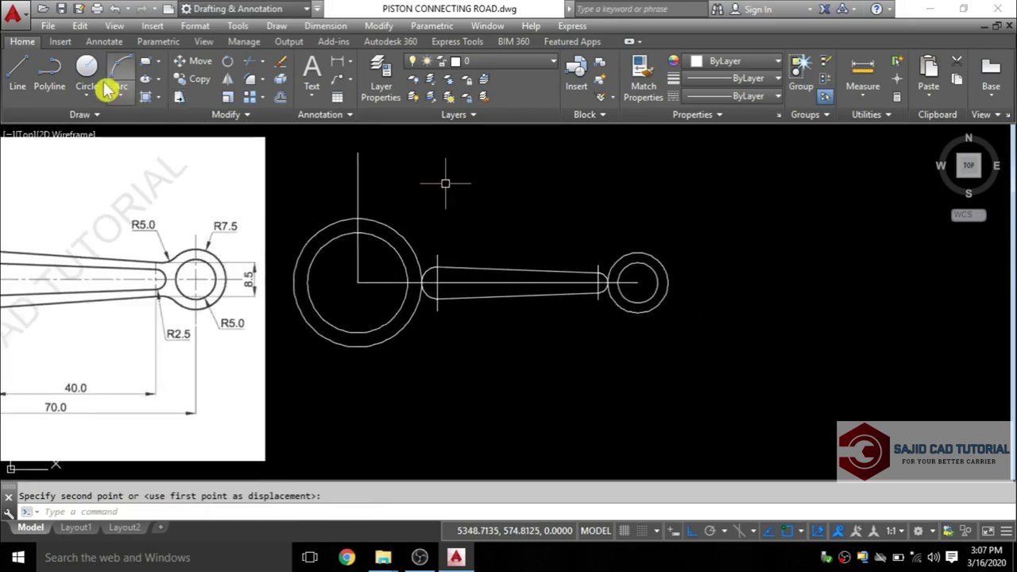
Draw a line joining the tops of the left and right vertical lines
left_click(18, 70)
left_click(436, 254)
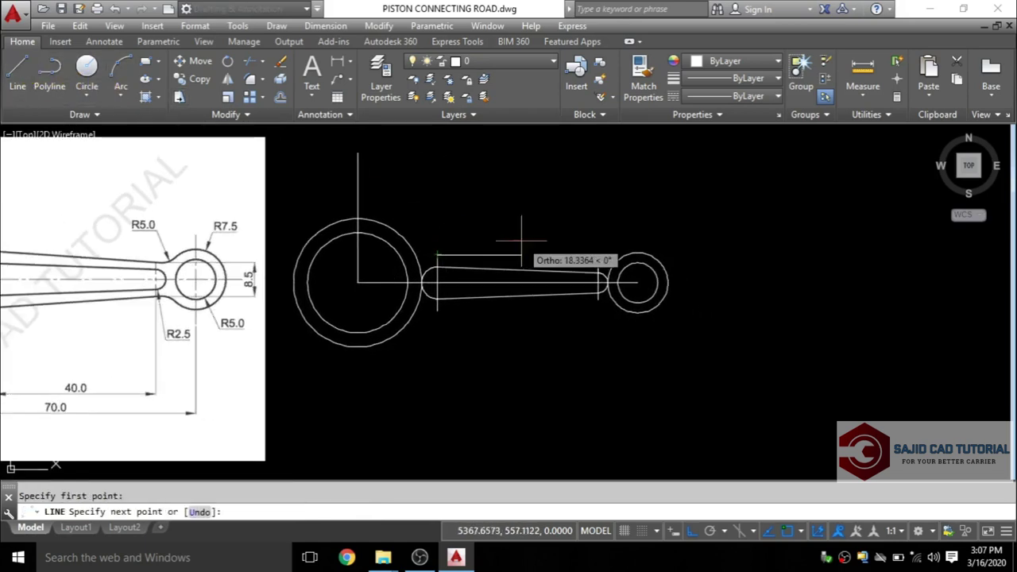
scroll(560, 250, "up", 2)
left_click(620, 275)
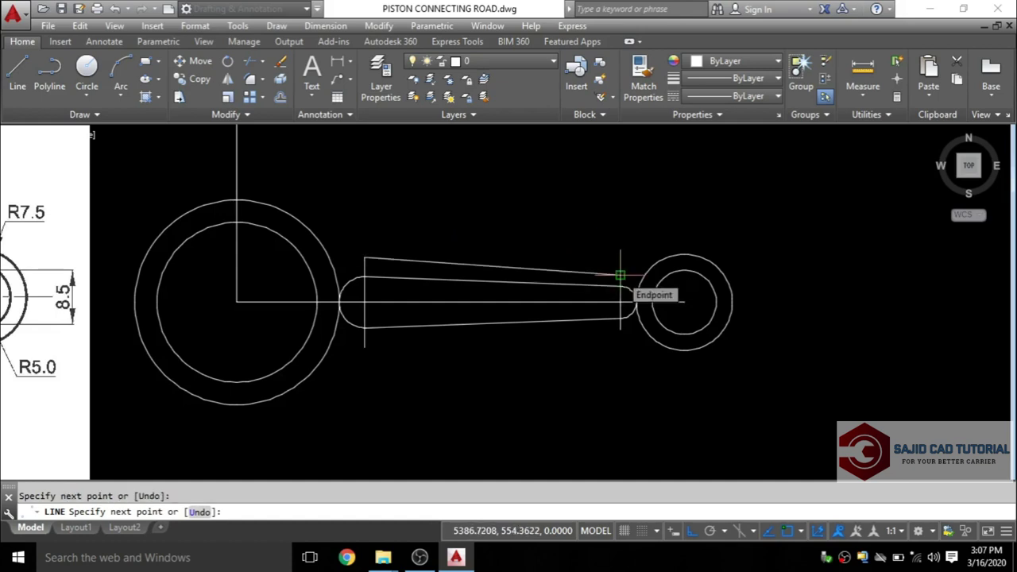
key("Return")
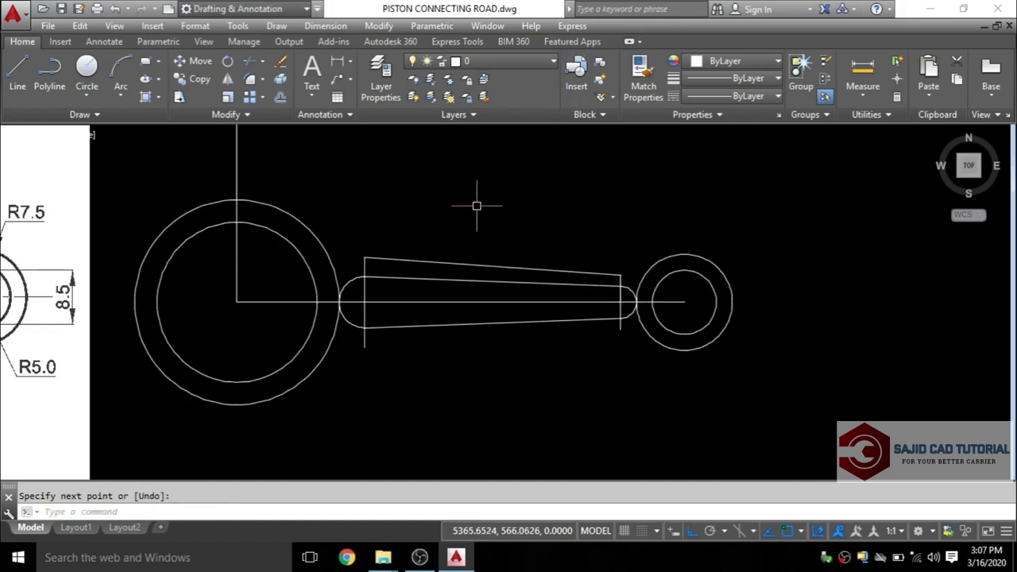
middle_click_drag(458, 215, 611, 275)
Erase the vertical line through the left circle's centre
left_click(398, 177)
key("Escape")
left_click(403, 199)
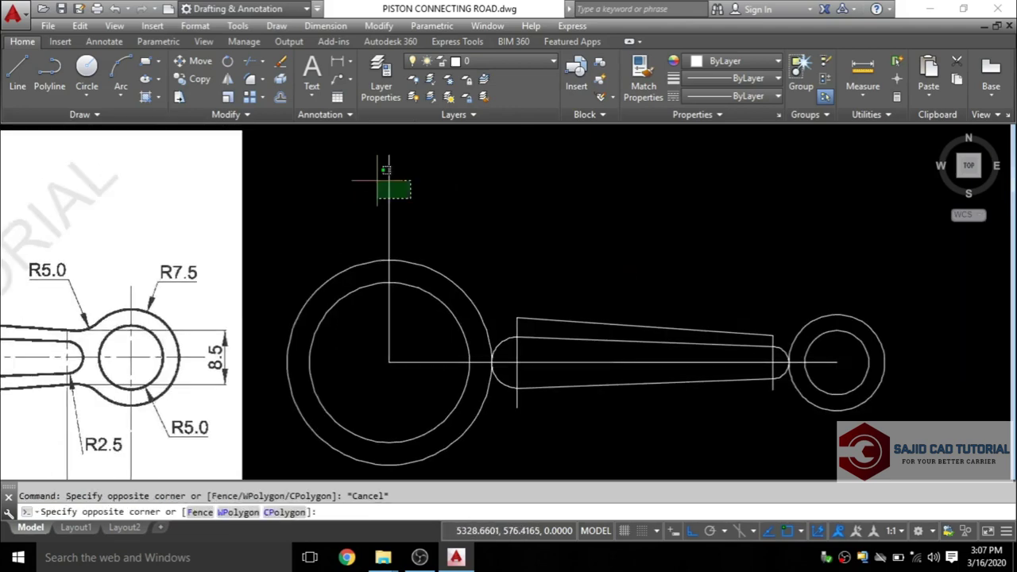
left_click(374, 174)
left_click(280, 62)
Pan the view so the rod sits beside the reference image
middle_click_drag(562, 287, 881, 233)
middle_click_drag(454, 243, 580, 234)
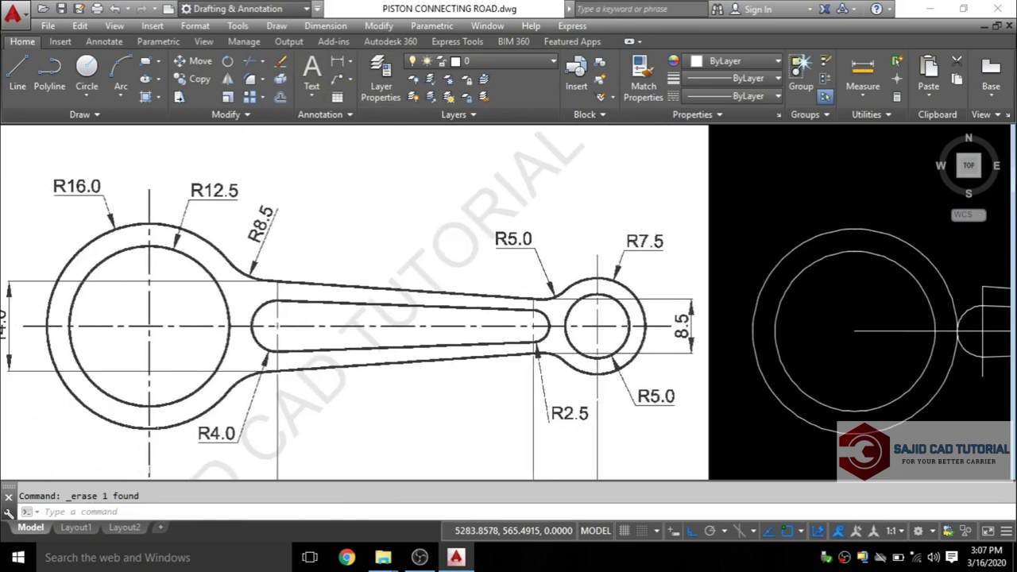
type("P")
key("Return")
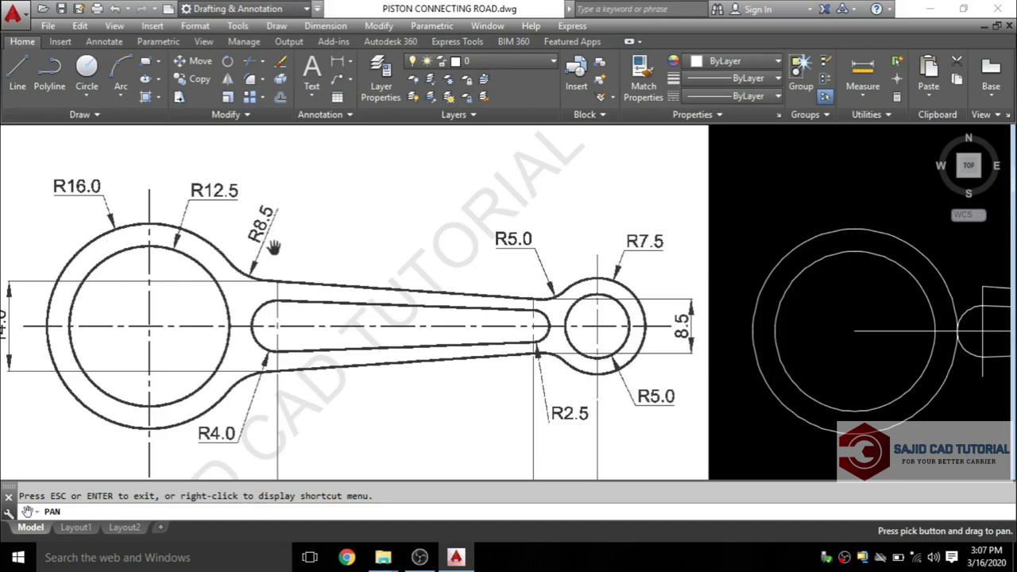
left_click_drag(416, 279, 193, 277)
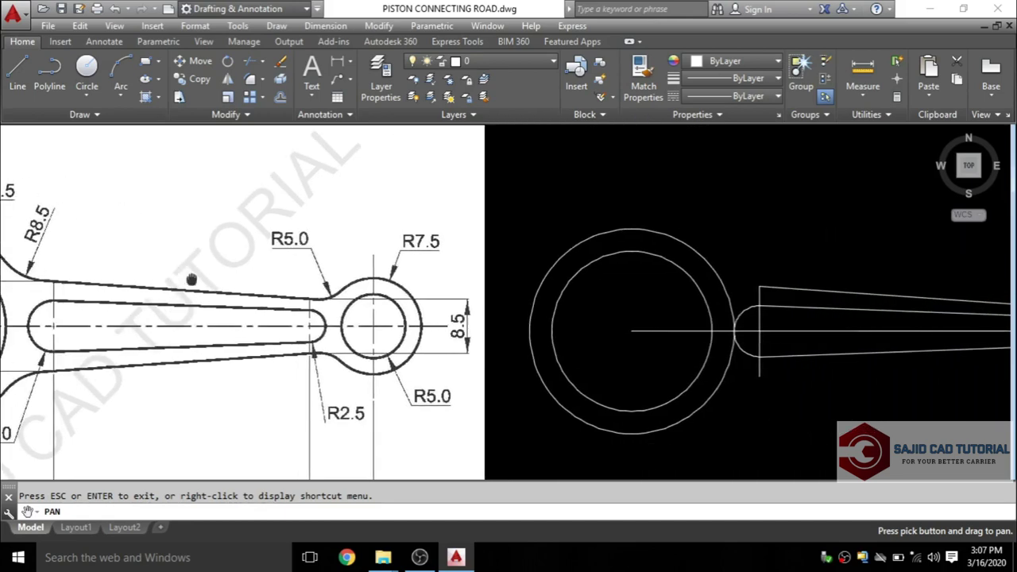
left_click_drag(630, 344, 443, 319)
key("Escape")
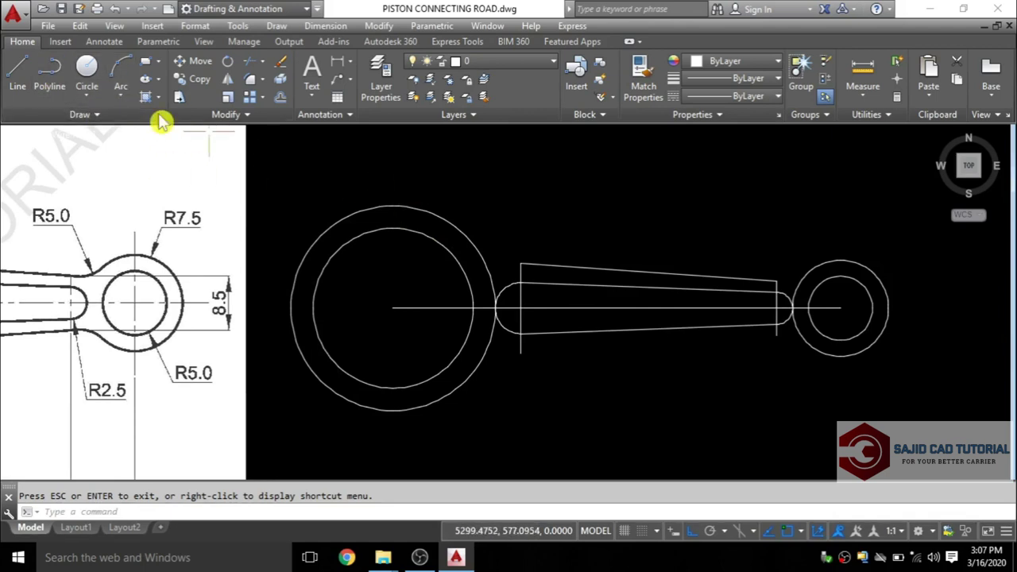
Draw a radius-8.5 circle tangent to the big end's outer circle and upper rod line
left_click(85, 97)
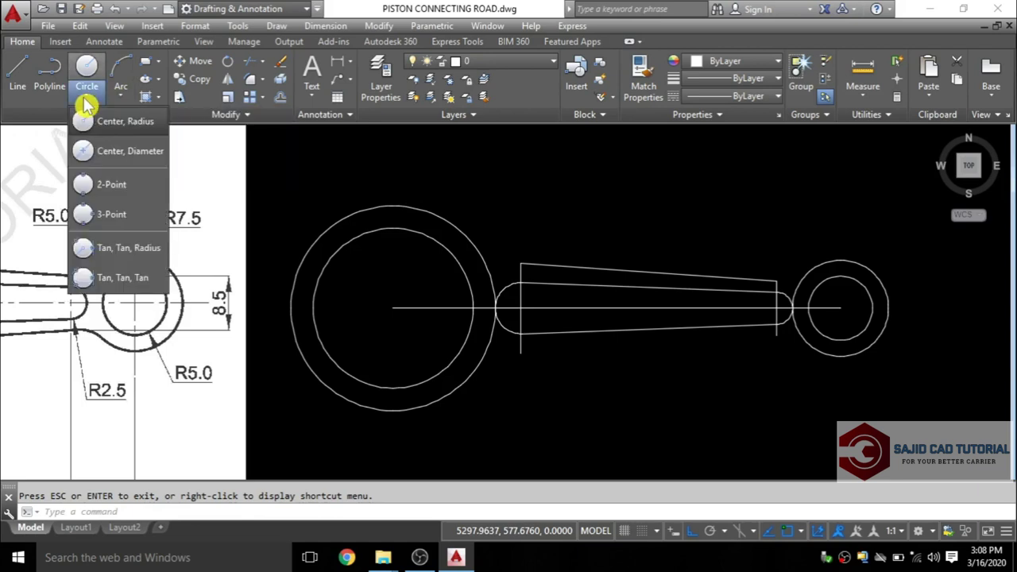
left_click(147, 249)
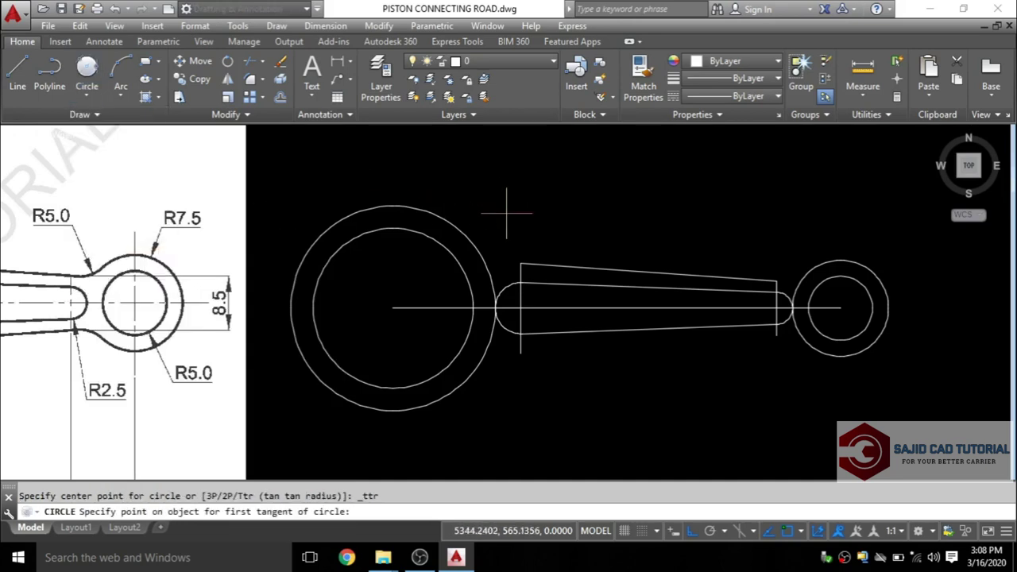
left_click(462, 226)
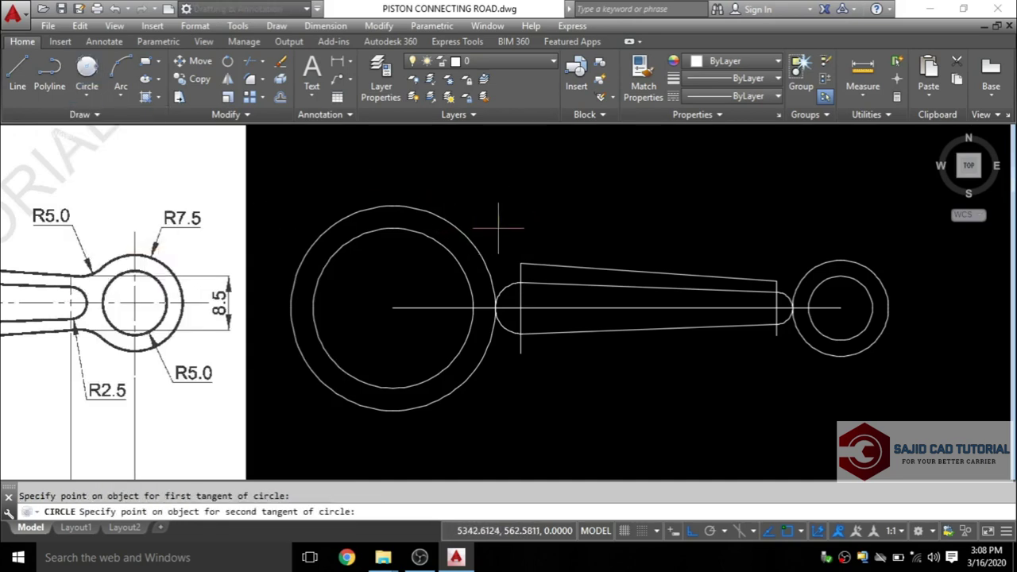
left_click(520, 263)
type("8.5")
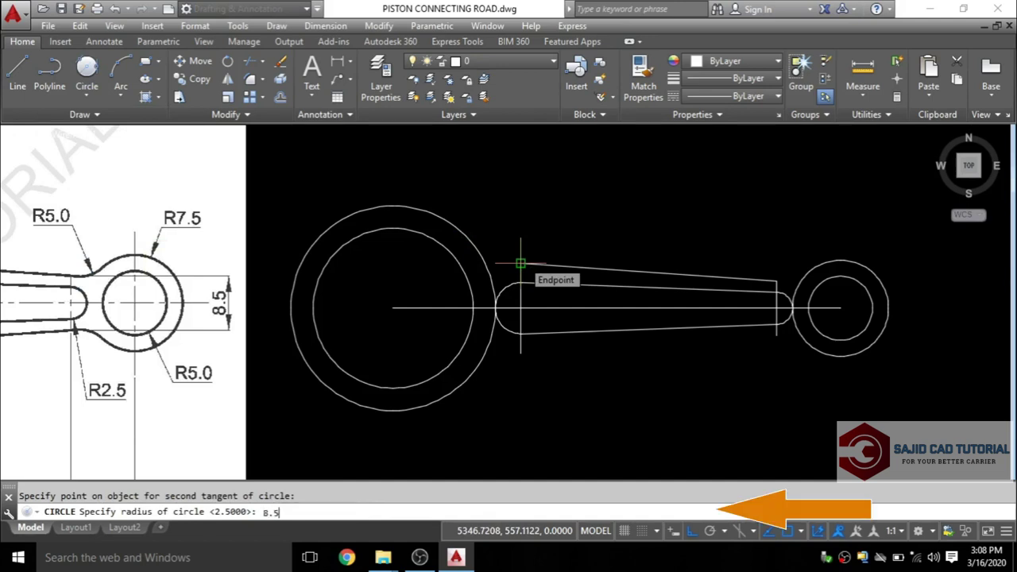
key("Return")
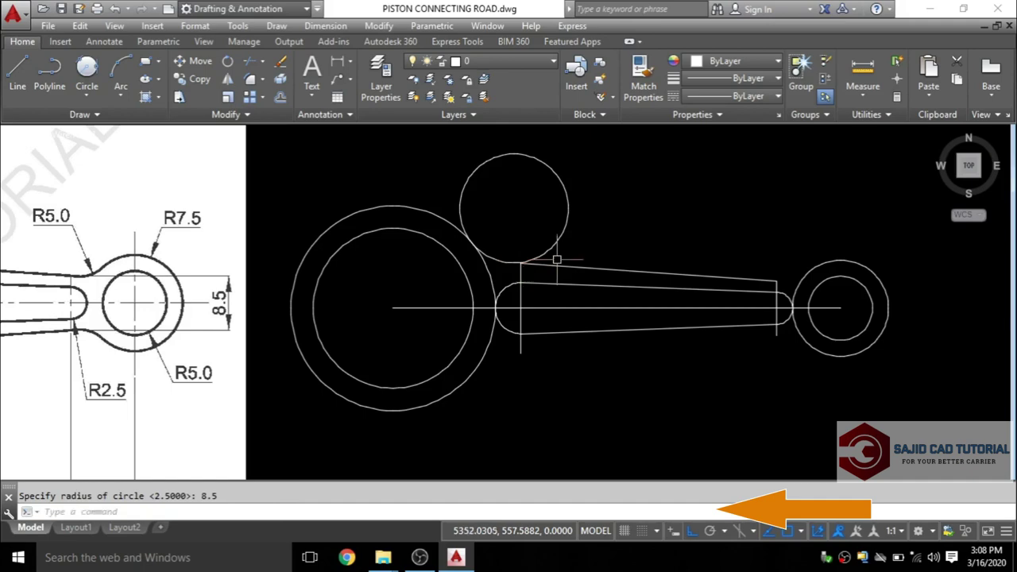
scroll(534, 274, "up", 2)
scroll(524, 278, "down", 2)
scroll(509, 263, "down", 1)
scroll(545, 236, "down", 1)
middle_click_drag(544, 236, 495, 248)
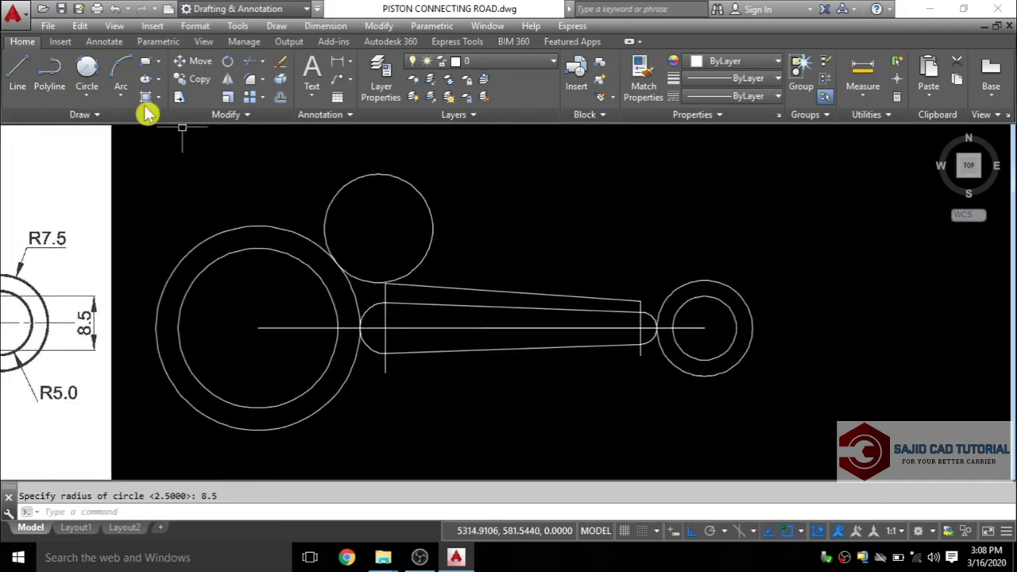
middle_click_drag(159, 154, 401, 154)
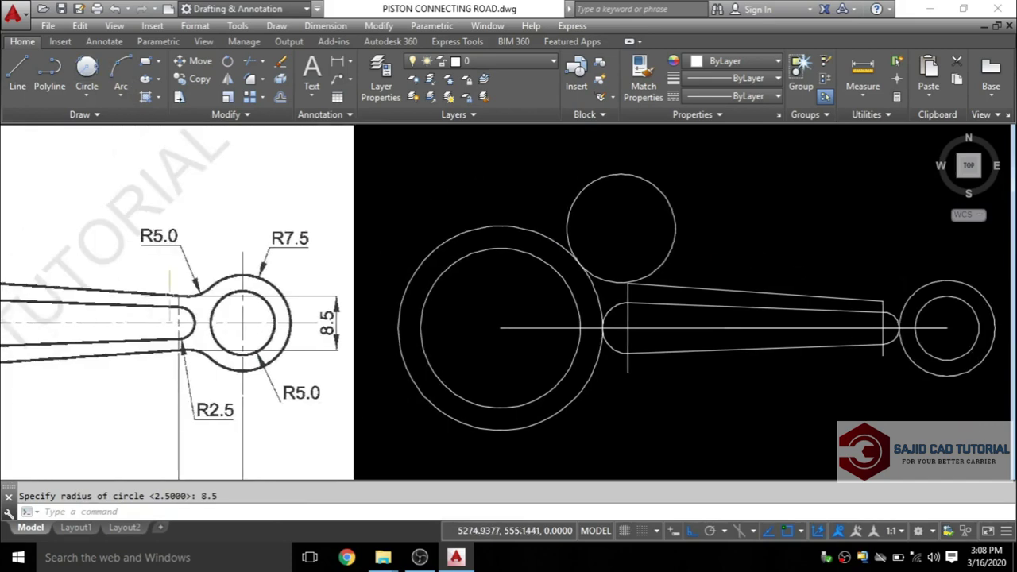
scroll(170, 294, "up", 2)
type("PAN")
key("Return")
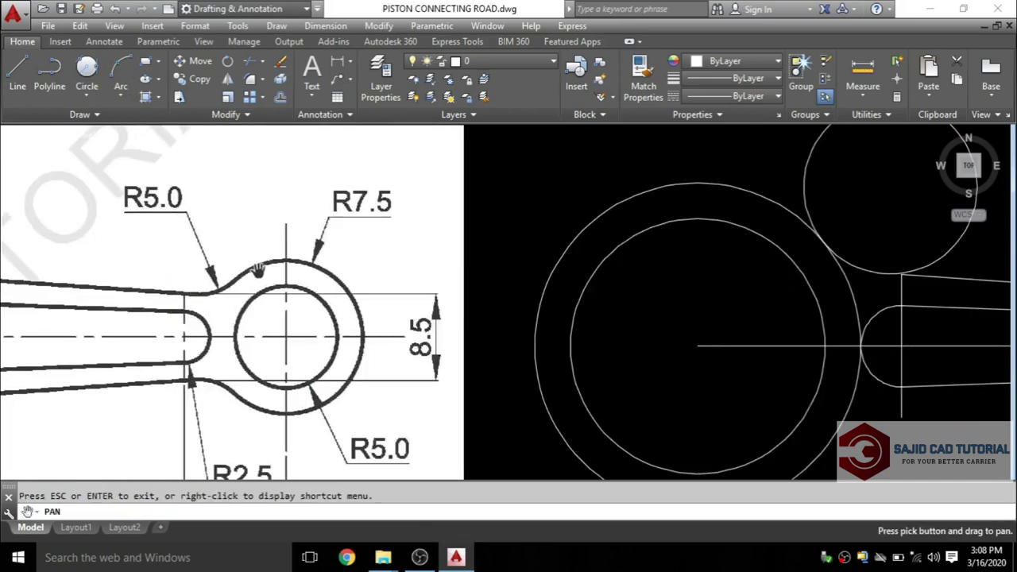
scroll(191, 302, "down", 4)
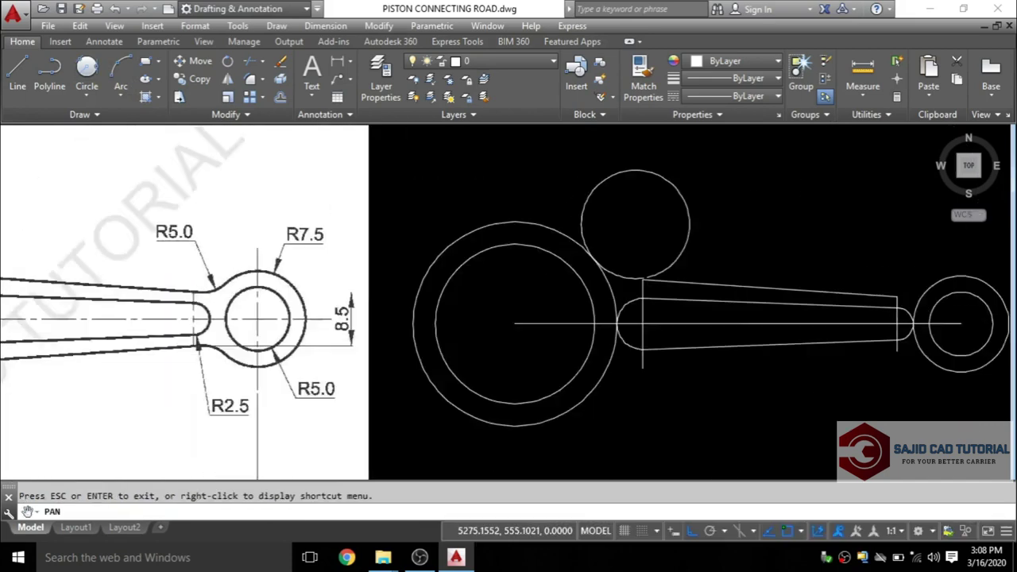
scroll(346, 284, "down", 2)
scroll(670, 294, "up", 3)
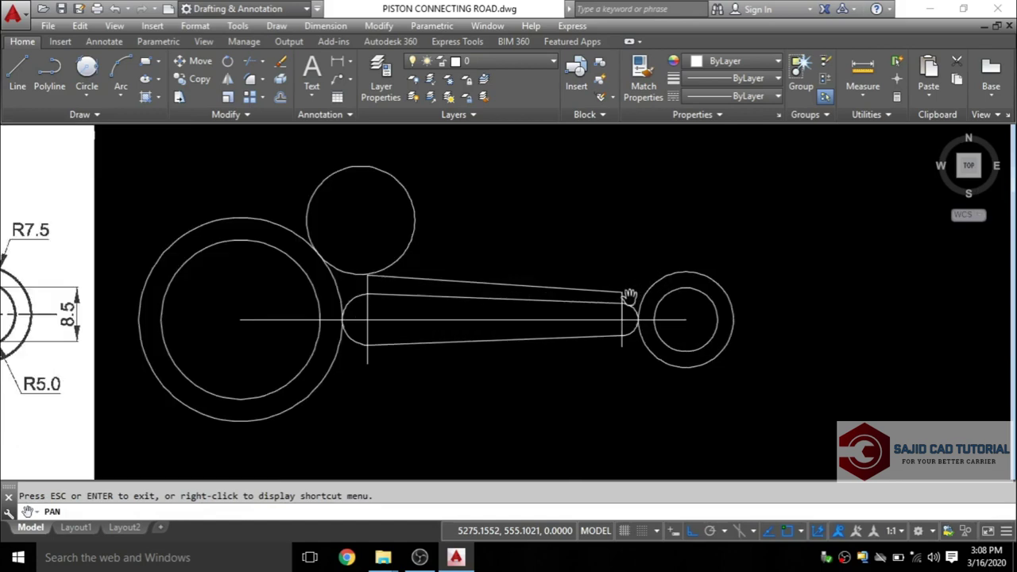
key("Escape")
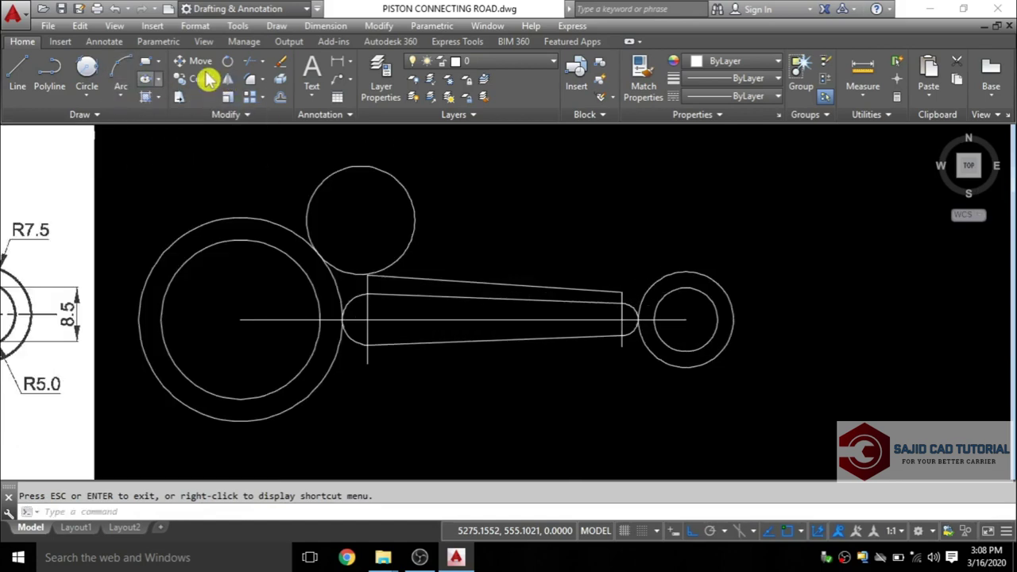
Draw a radius-5 circle tangent to the small end's outer circle and upper rod line
left_click(87, 70)
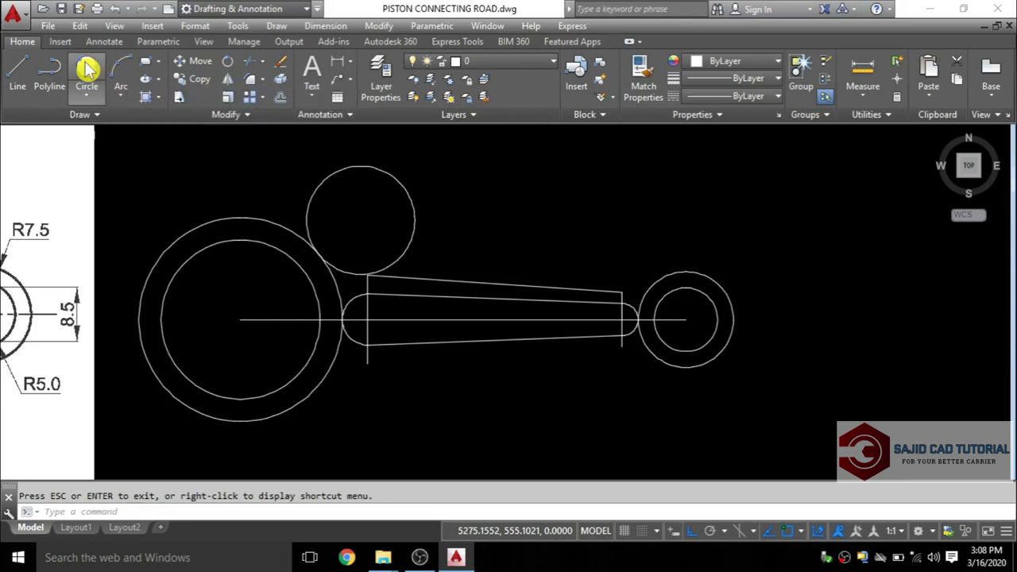
left_click(660, 278)
scroll(643, 280, "up", 4)
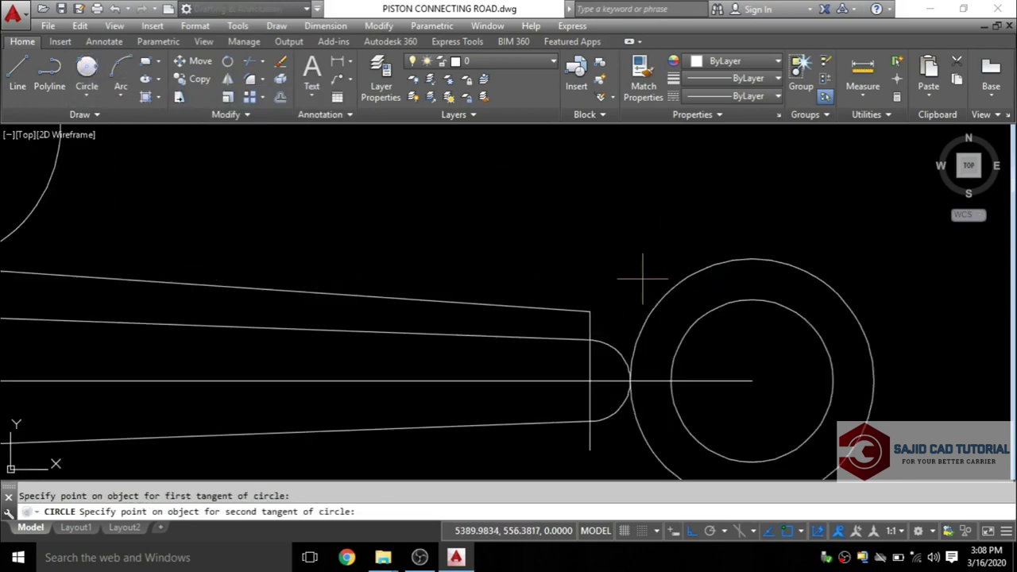
left_click(589, 312)
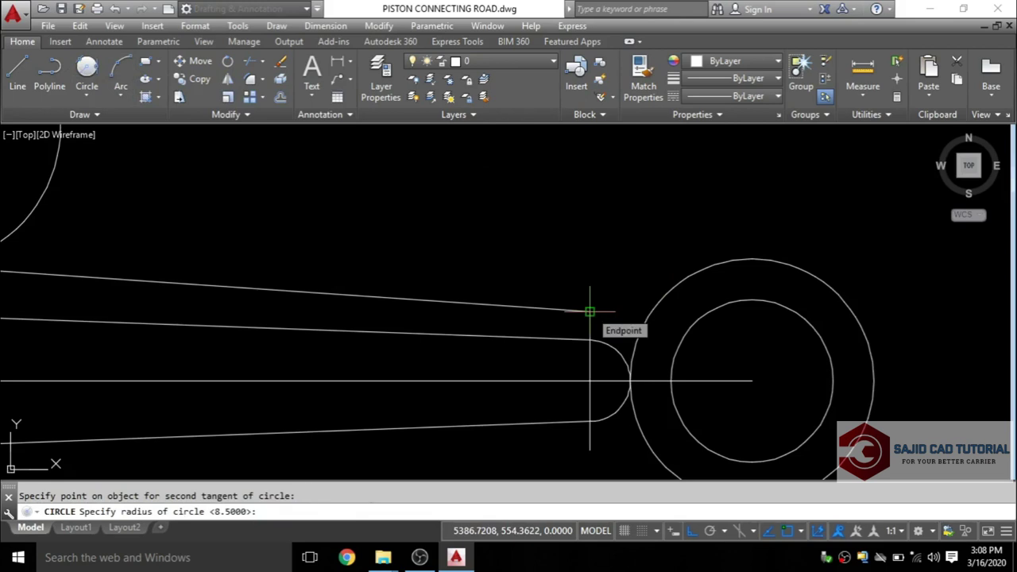
type("5")
key("Return")
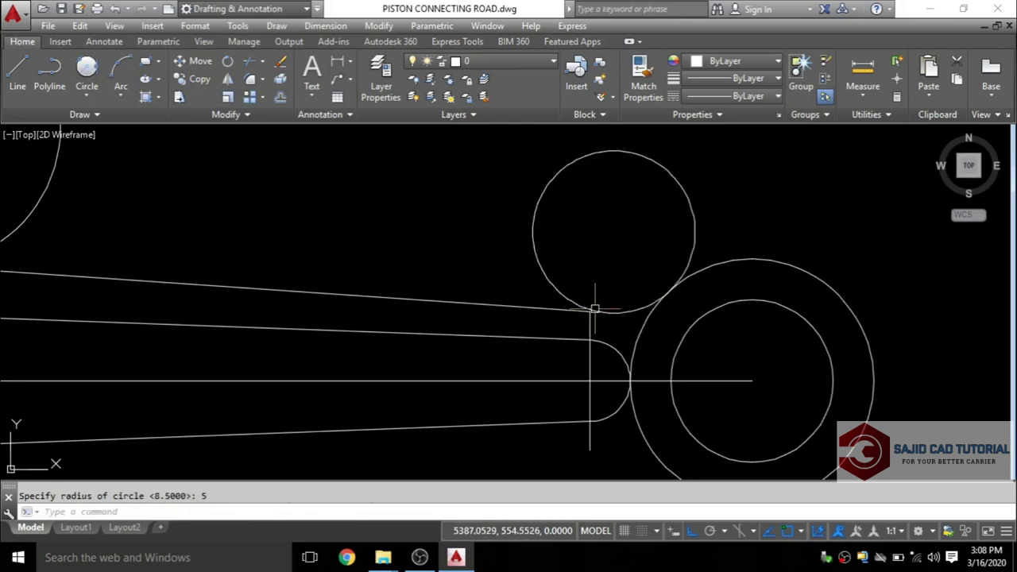
scroll(792, 225, "down", 2)
middle_click_drag(357, 223, 454, 250)
scroll(370, 249, "up", 3)
scroll(351, 221, "up", 3)
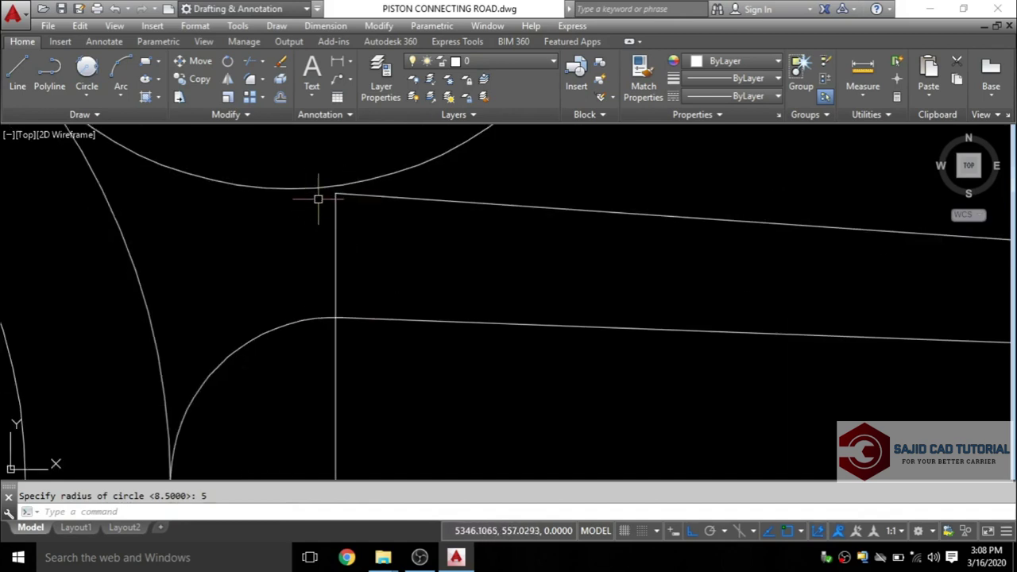
Extend the upper slanted line to meet the big-end tangent arc
left_click(263, 62)
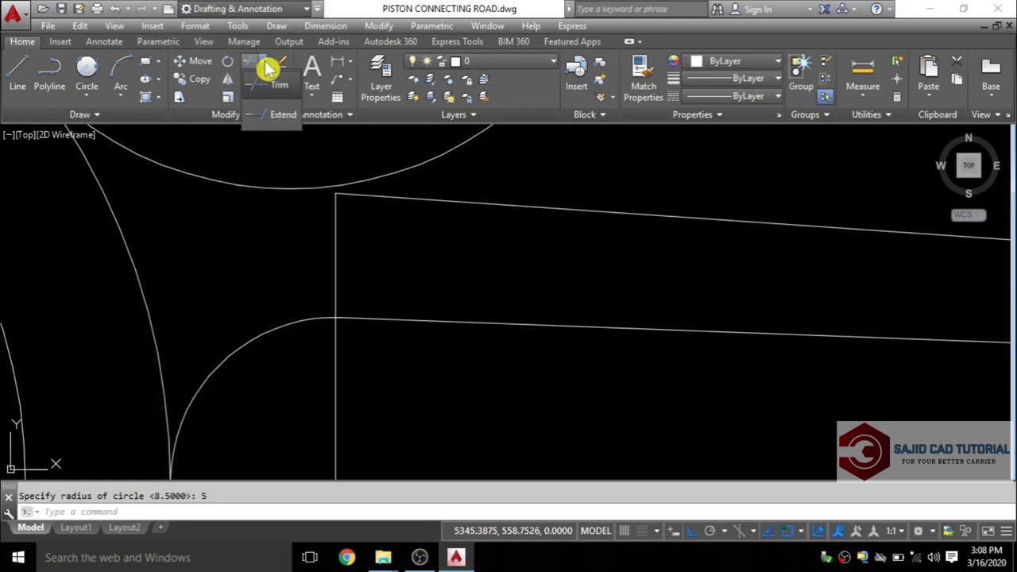
left_click(288, 119)
key("Return")
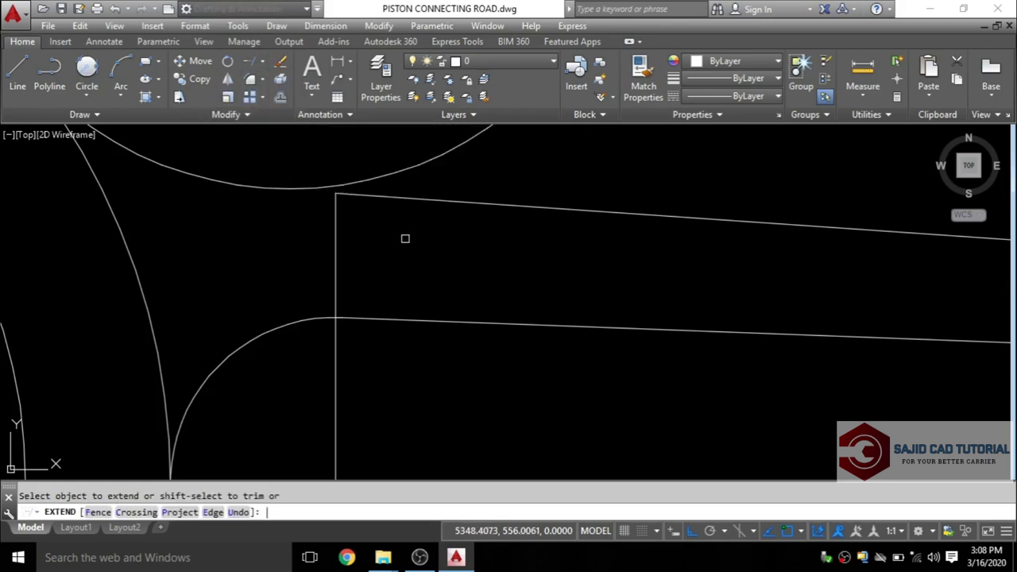
left_click(349, 194)
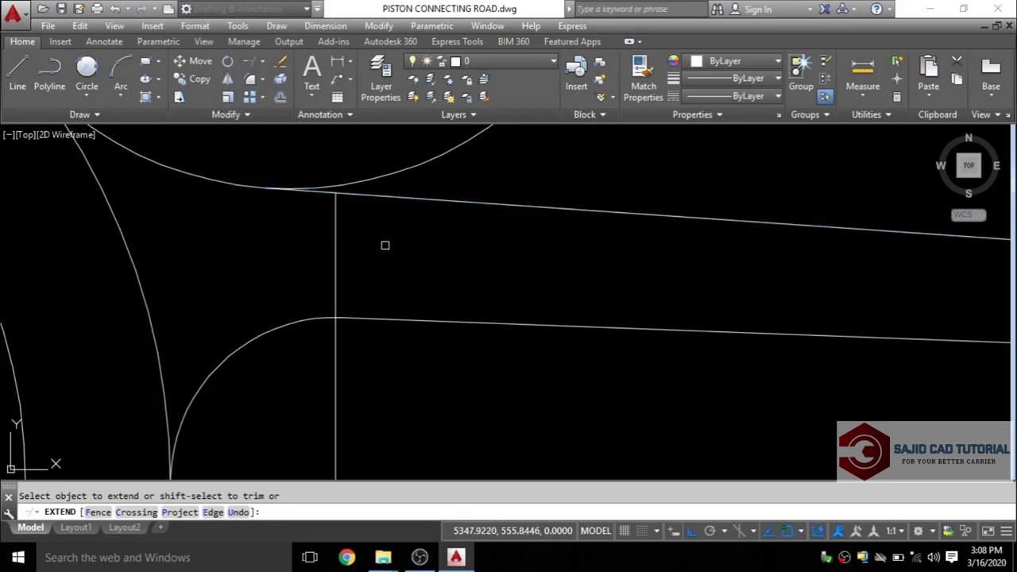
scroll(385, 244, "down", 5)
scroll(766, 271, "up", 5)
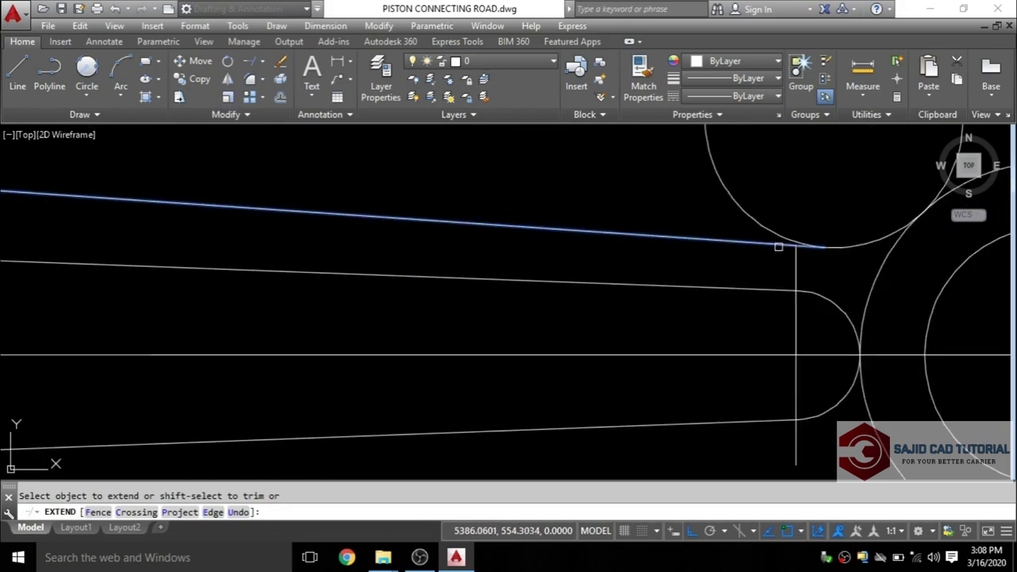
scroll(750, 256, "down", 5)
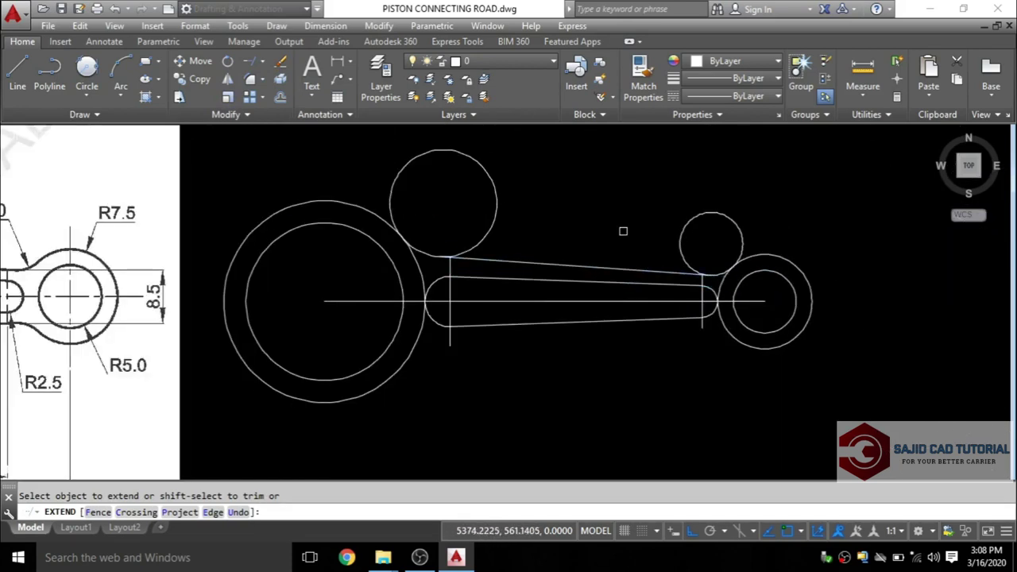
key("Return")
middle_click_drag(623, 231, 585, 234)
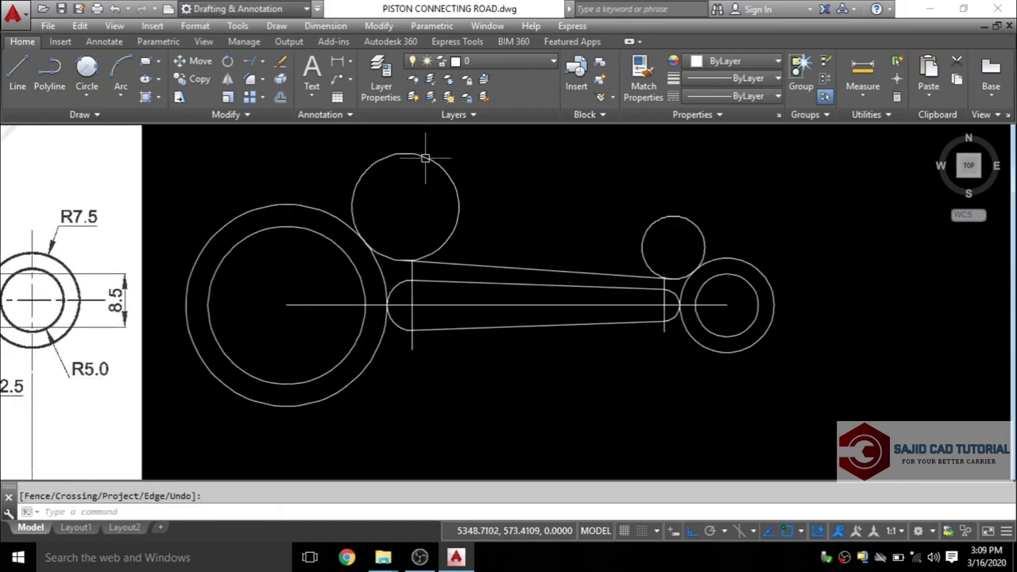
Trim away the short leftover arc at the big-end joint
left_click(263, 62)
left_click(286, 94)
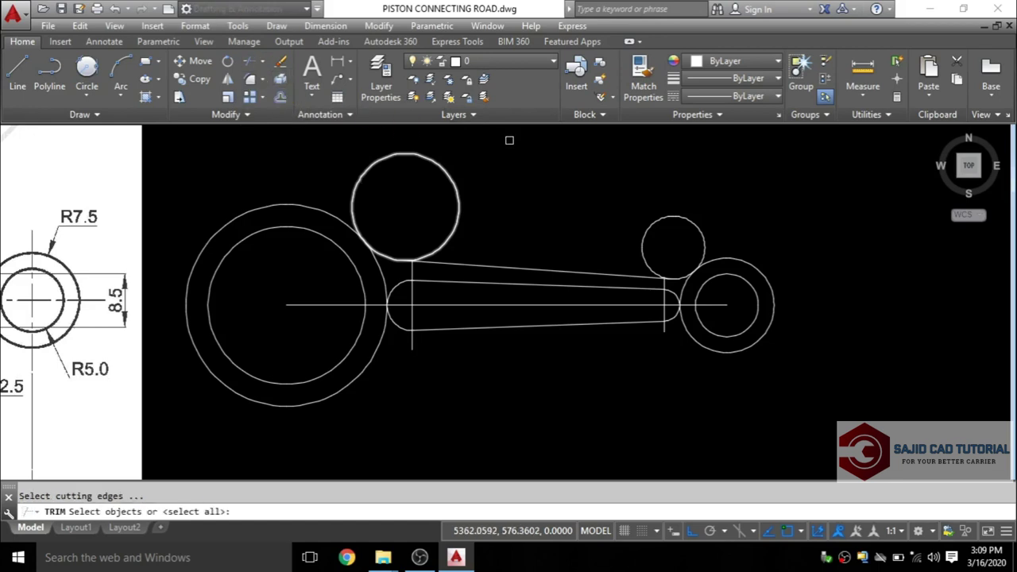
key("Return")
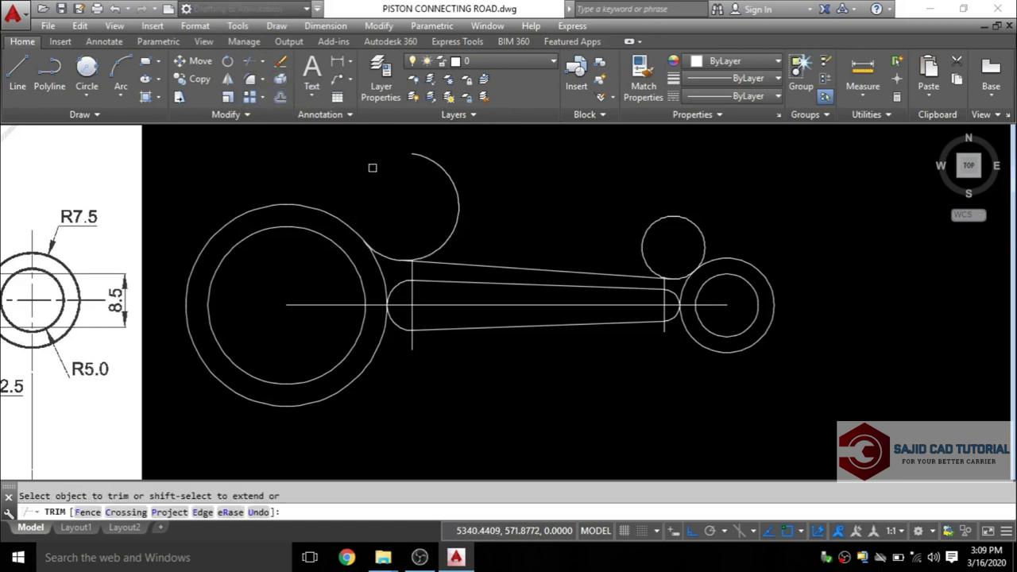
scroll(437, 266, "up", 4)
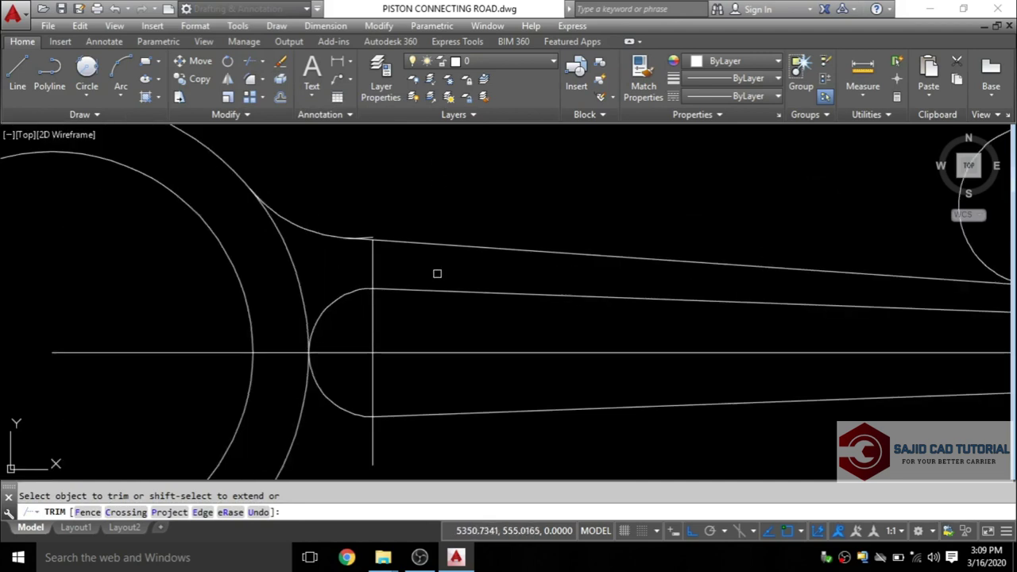
scroll(369, 240, "up", 4)
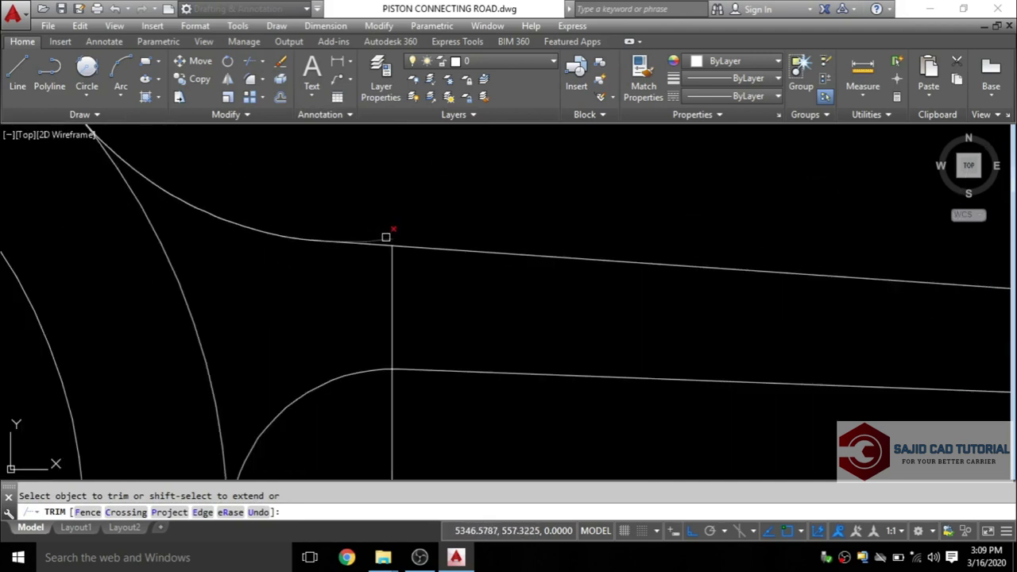
left_click(387, 238)
scroll(414, 275, "down", 6)
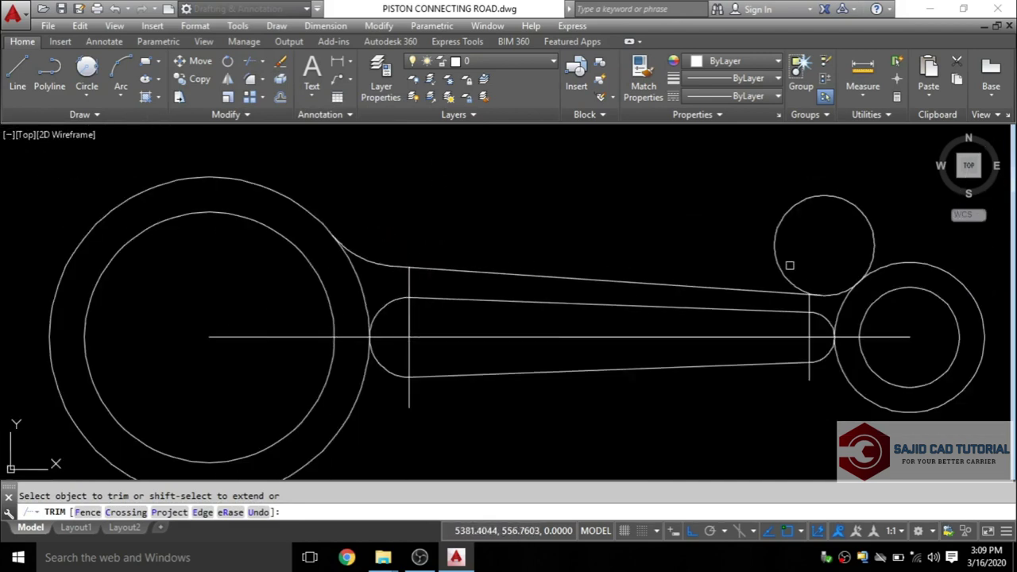
Trim the small tangent circle's upper arc, then pan the whole rod into view
left_click(874, 217)
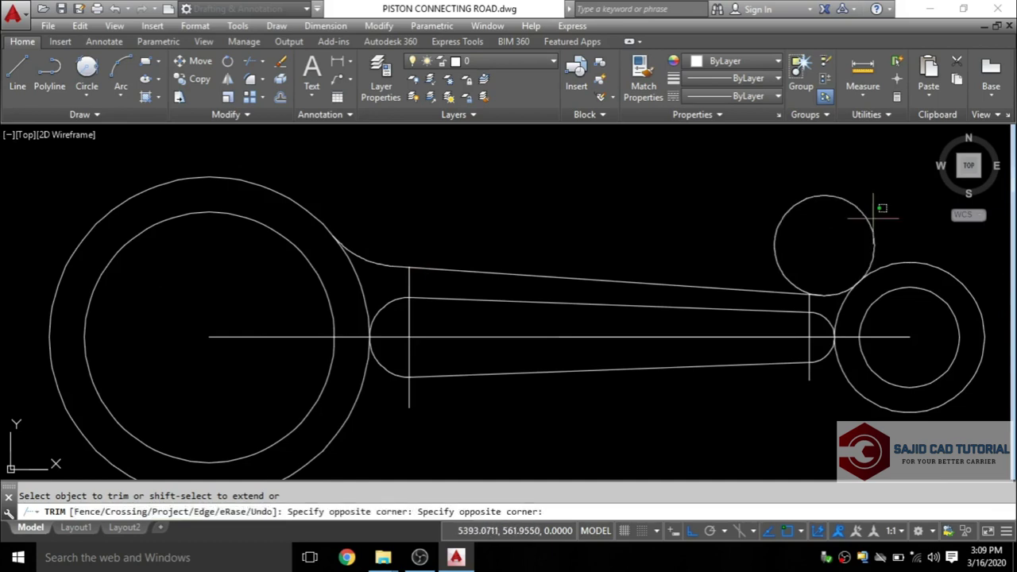
left_click(771, 189)
scroll(797, 244, "up", 3)
scroll(813, 295, "up", 2)
scroll(616, 233, "down", 3)
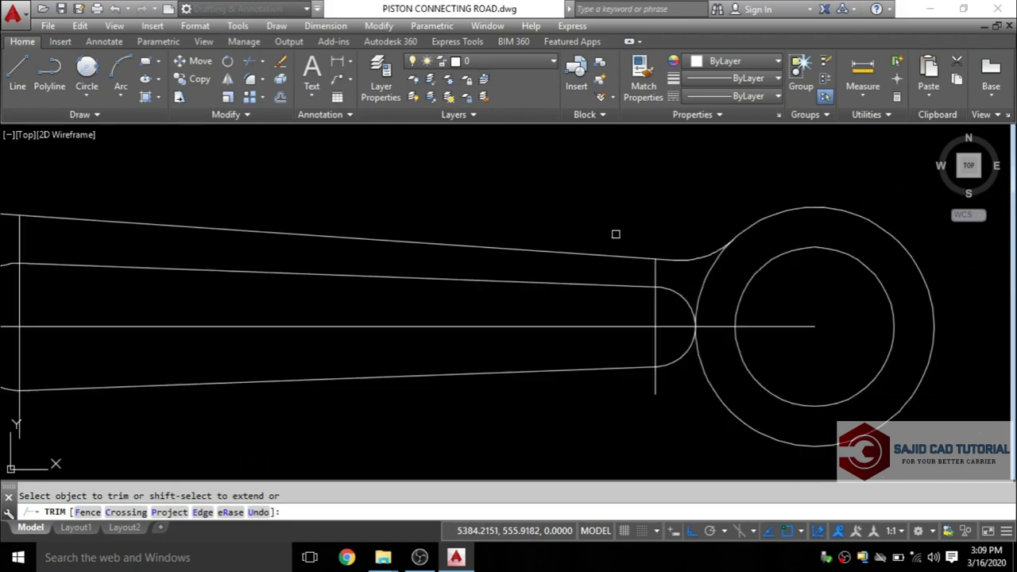
scroll(616, 233, "down", 2)
middle_click_drag(507, 209, 591, 220)
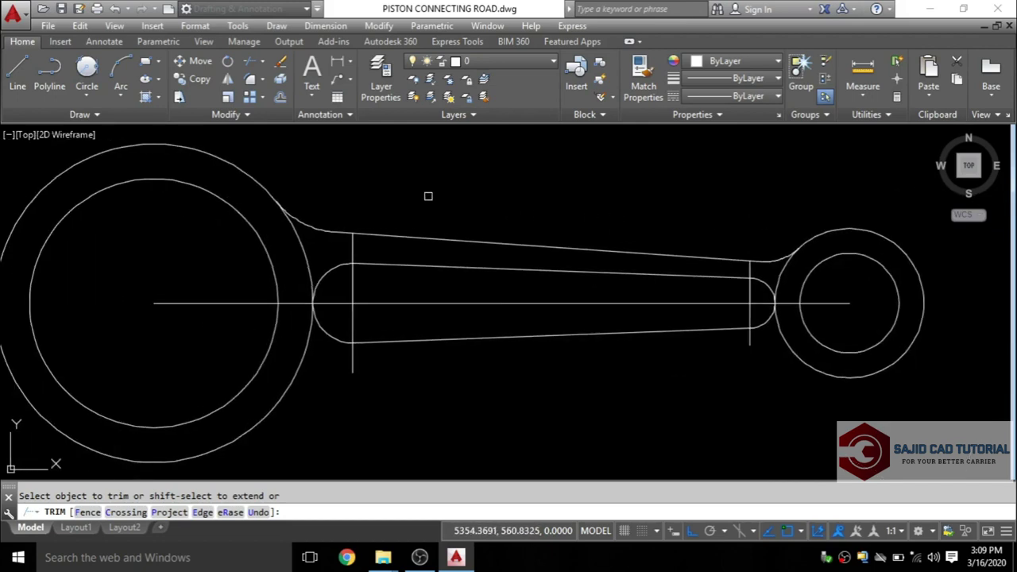
scroll(323, 196, "up", 3)
scroll(279, 204, "up", 2)
scroll(341, 191, "down", 3)
scroll(399, 186, "down", 4)
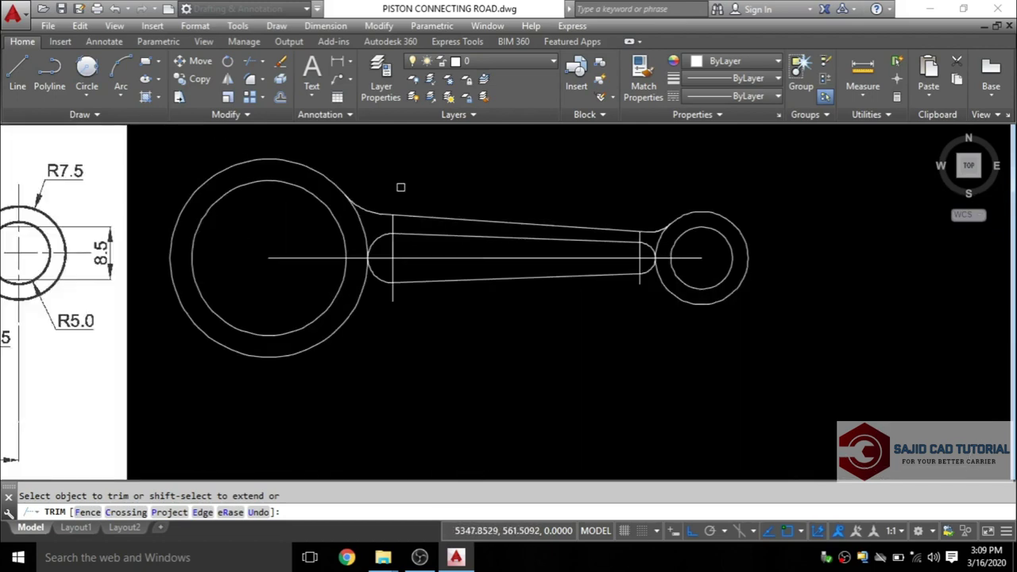
key("Escape")
type("p")
key("Return")
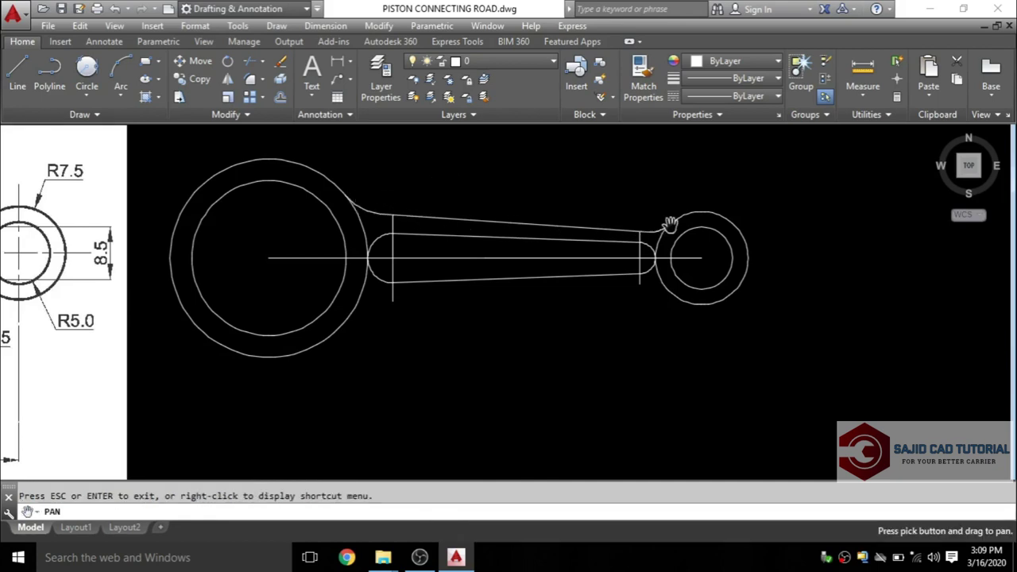
key("Escape")
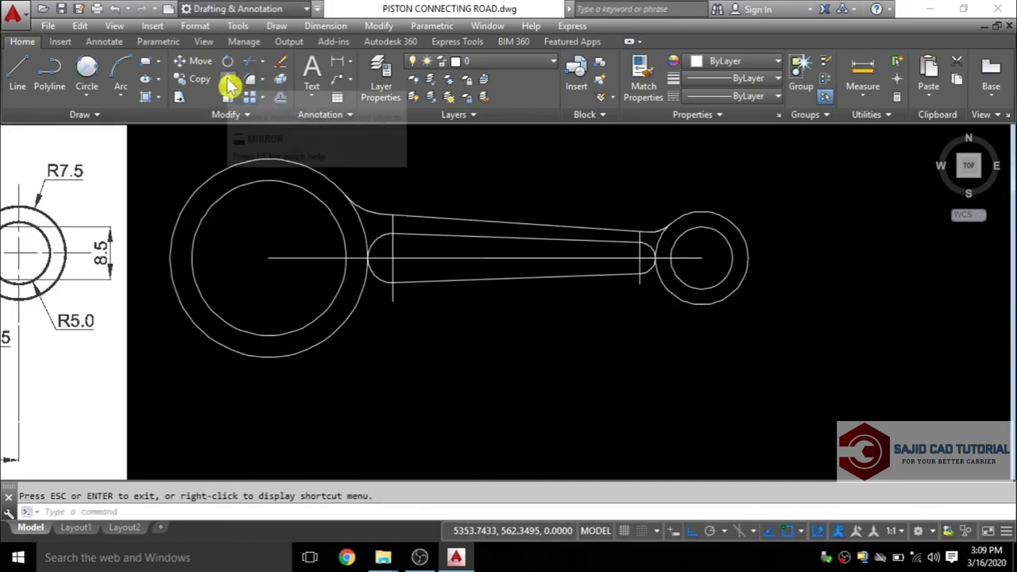
Select the rod's top edge and both upper fillet arcs for mirroring
left_click(228, 86)
scroll(357, 199, "up", 2)
left_click(374, 212)
scroll(381, 220, "up", 4)
left_click(425, 224)
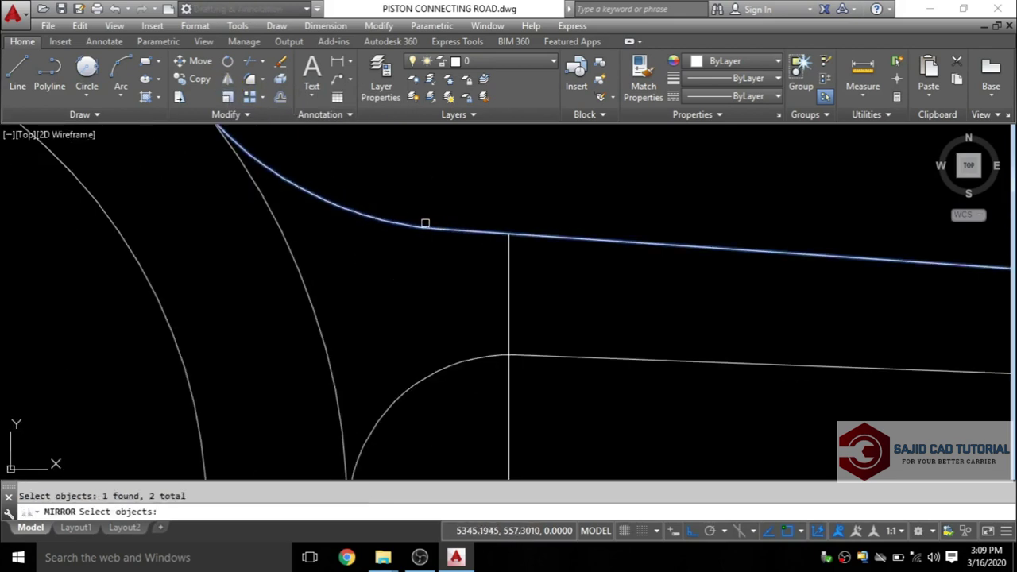
scroll(425, 224, "down", 3)
scroll(842, 239, "up", 2)
left_click(845, 236)
scroll(597, 205, "down", 4)
key("Return")
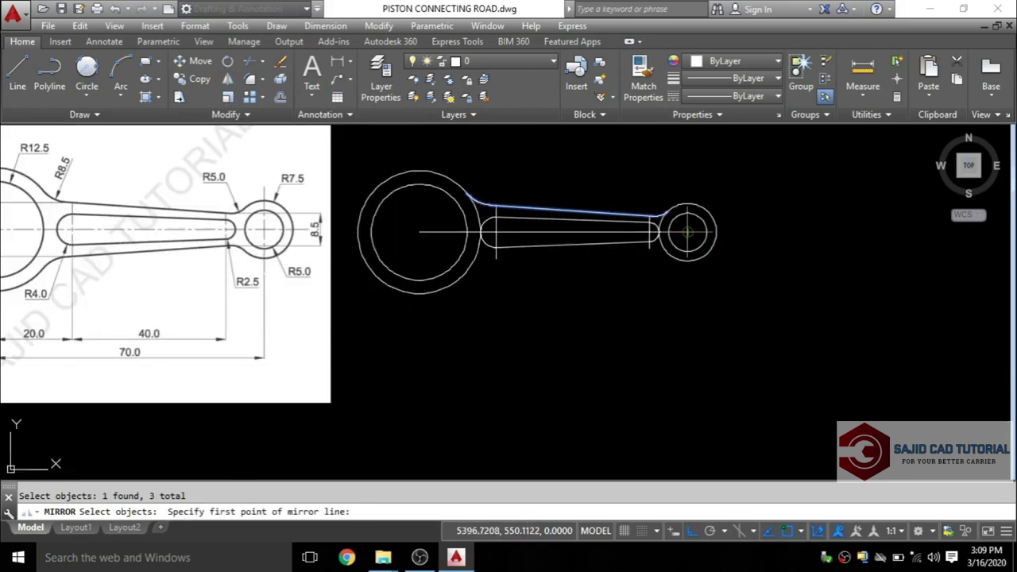
Mirror them across the horizontal centreline, keeping the originals
left_click(687, 232)
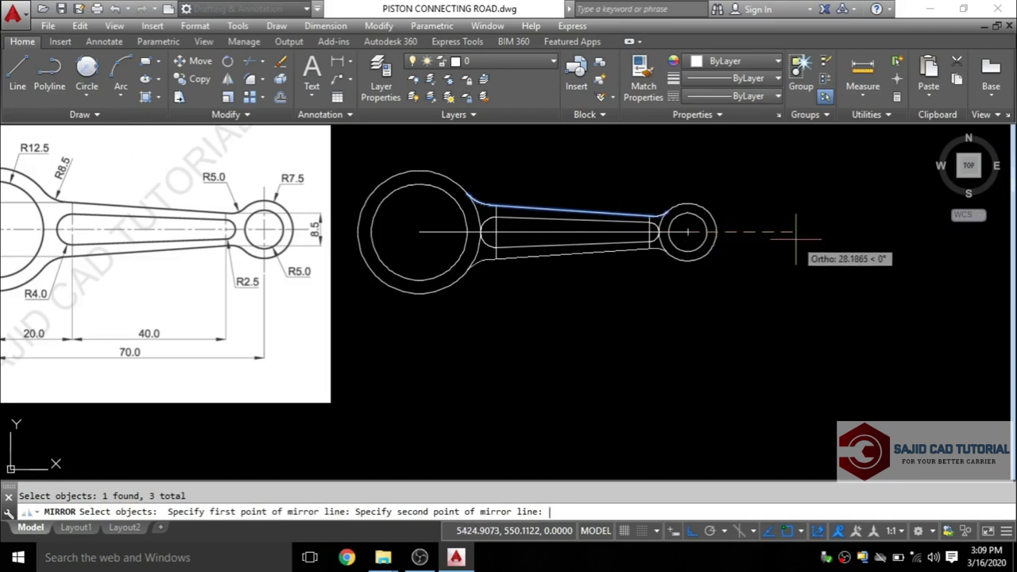
key("Return")
left_click(808, 240)
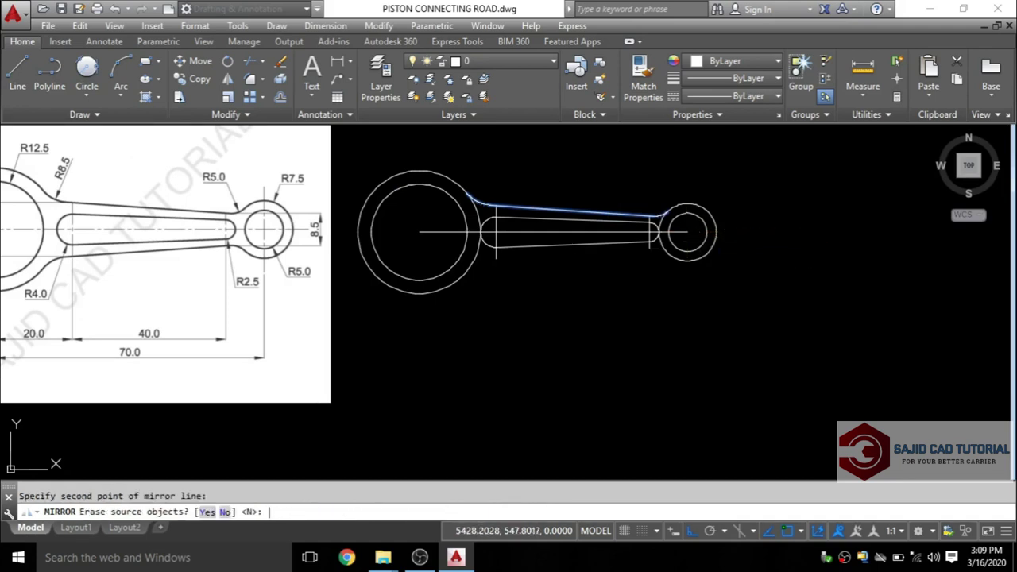
key("Return")
scroll(568, 261, "up", 2)
Pan the drawing to bring the connecting rod closer into view
middle_click_drag(554, 279, 607, 310)
scroll(524, 239, "up", 2)
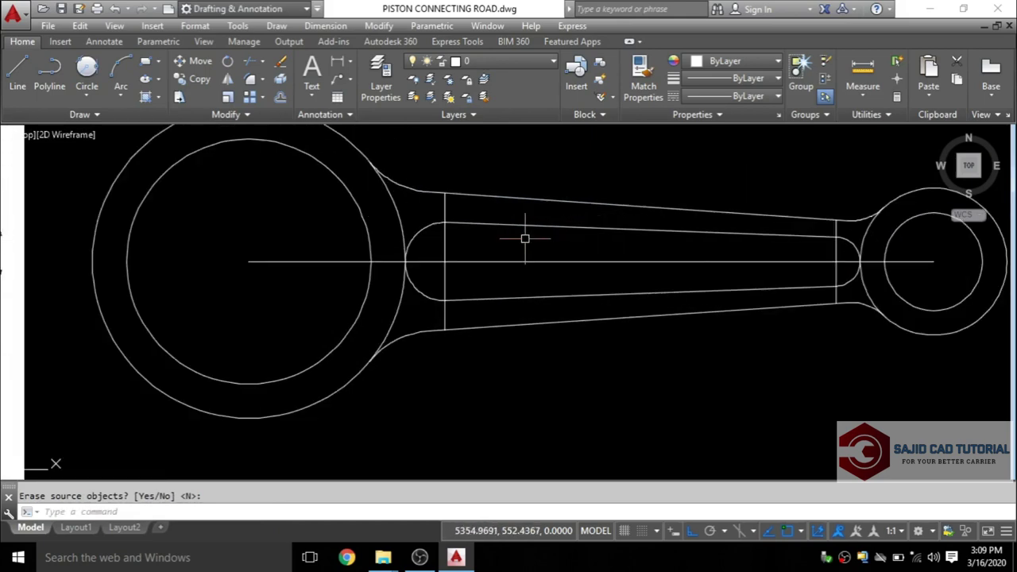
type("p")
key("Return")
left_click_drag(317, 262, 640, 263)
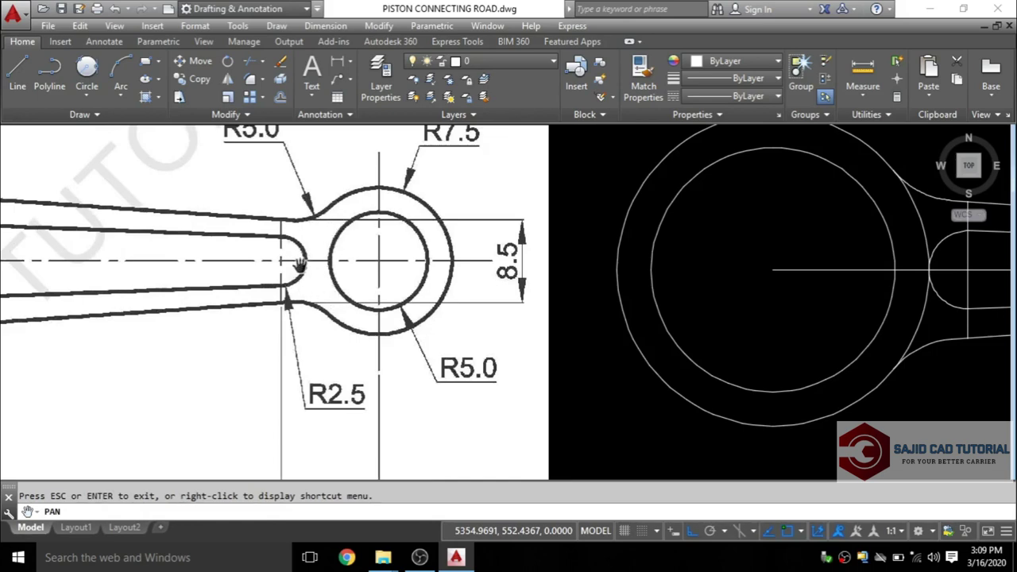
Trim the leftover circle arc at the big-end fillet, using every object as a cutting edge
left_click_drag(642, 281, 347, 263)
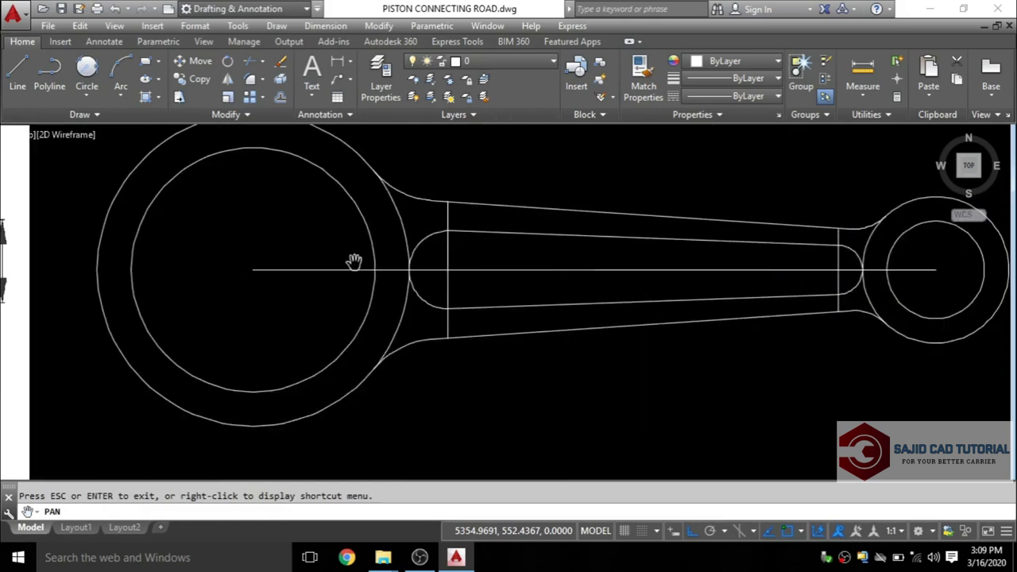
scroll(369, 255, "down", 2)
key("Escape")
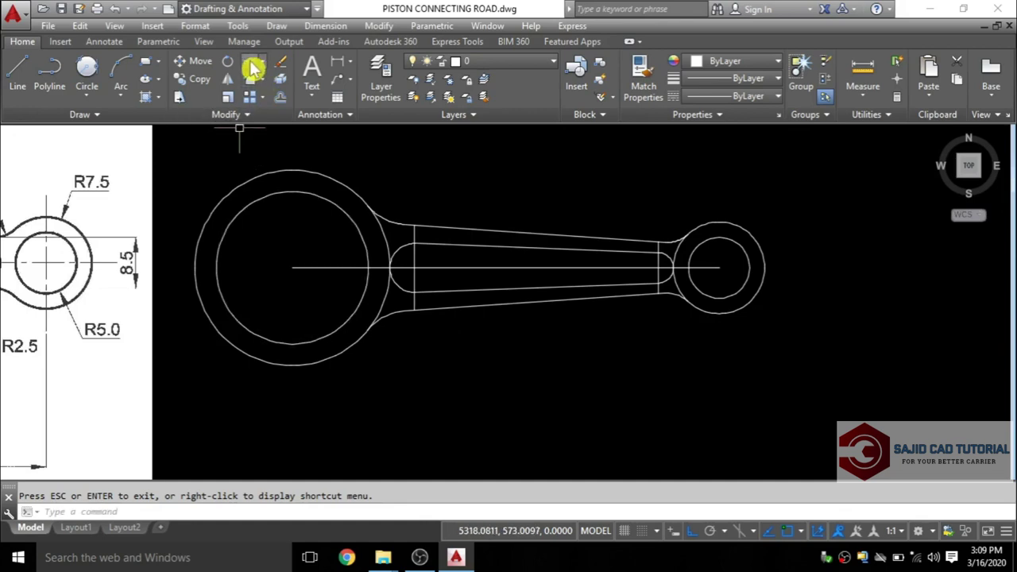
left_click(248, 62)
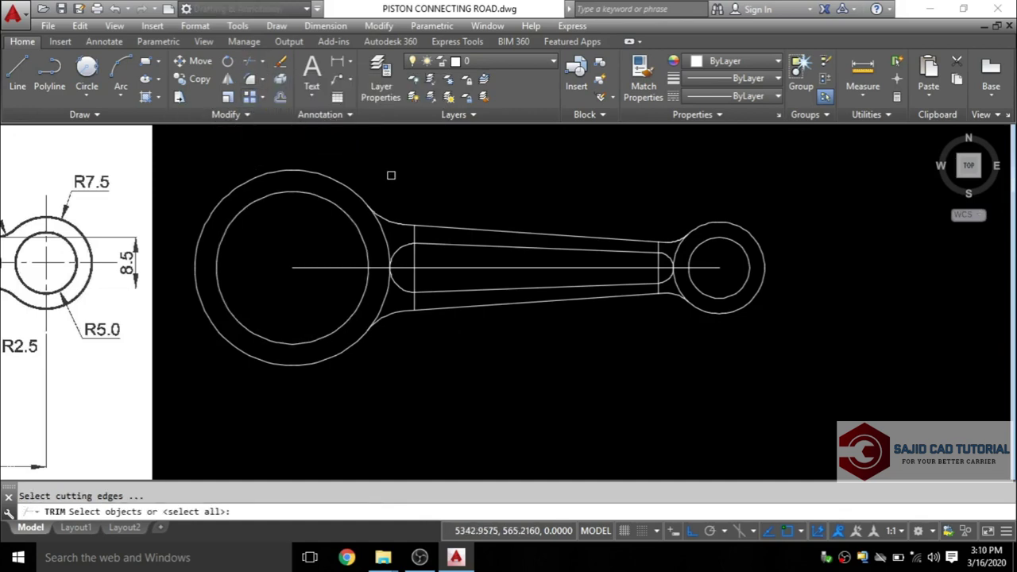
key("Return")
scroll(382, 229, "up", 4)
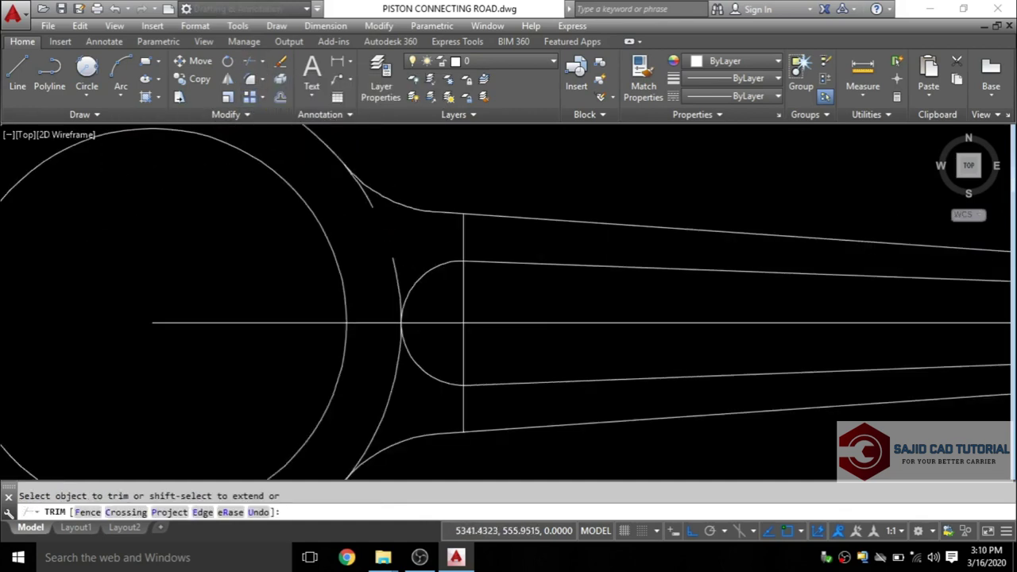
scroll(372, 205, "up", 2)
scroll(385, 205, "down", 2)
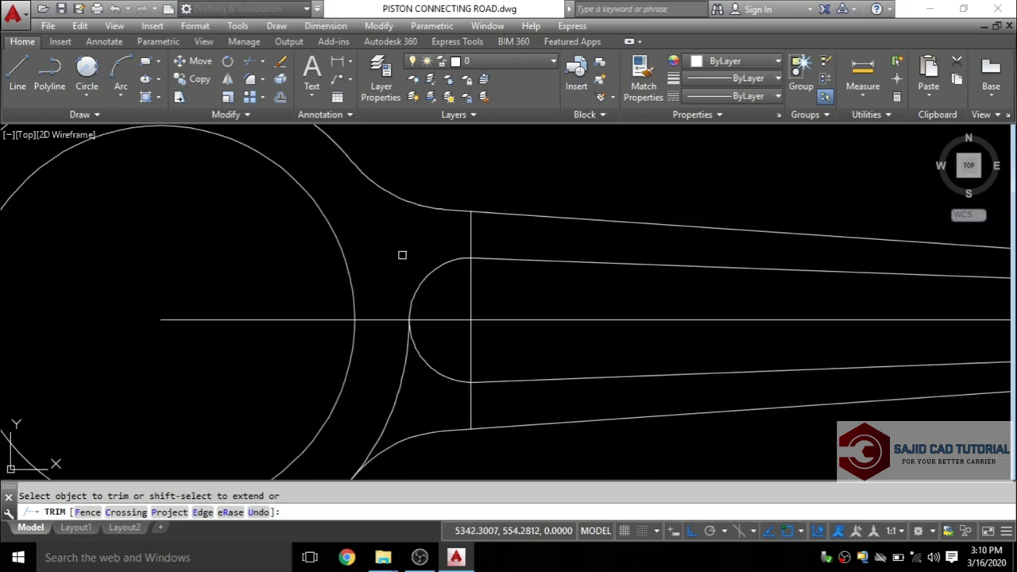
left_click(407, 355)
Trim the two leftover circle arcs beside the small-end fillets
scroll(468, 209, "down", 2)
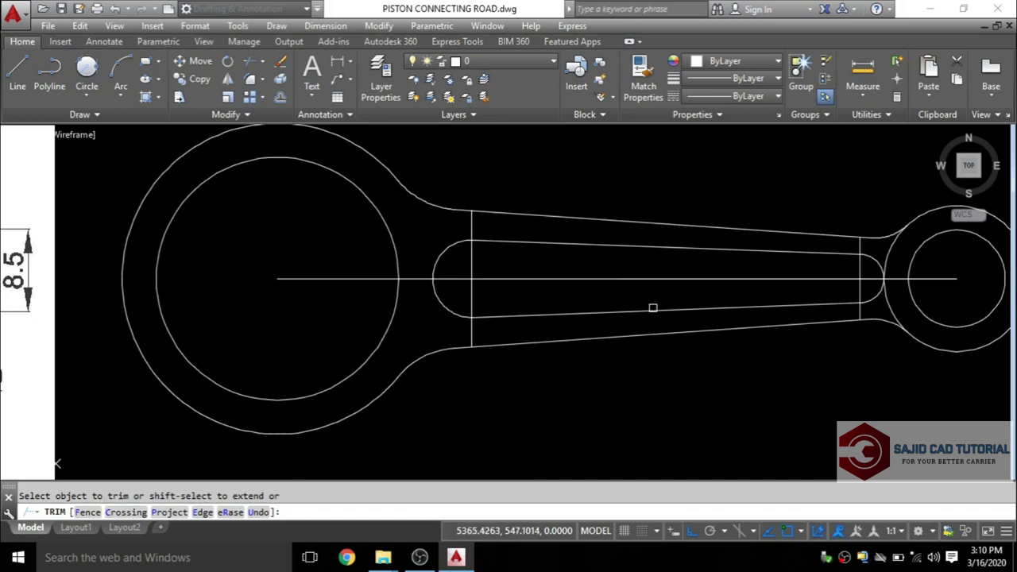
middle_click_drag(652, 307, 508, 334)
scroll(651, 304, "up", 2)
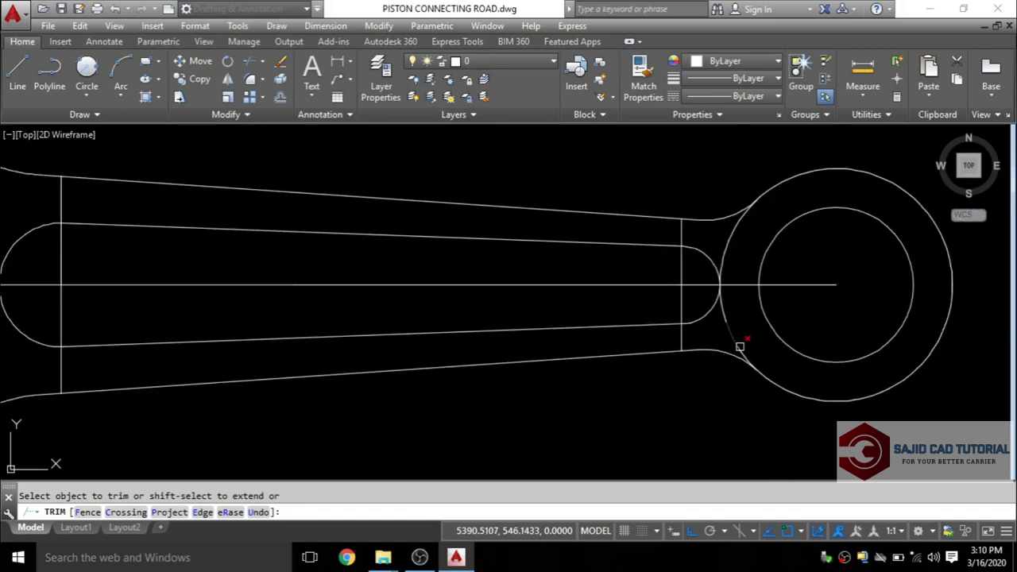
left_click(731, 337)
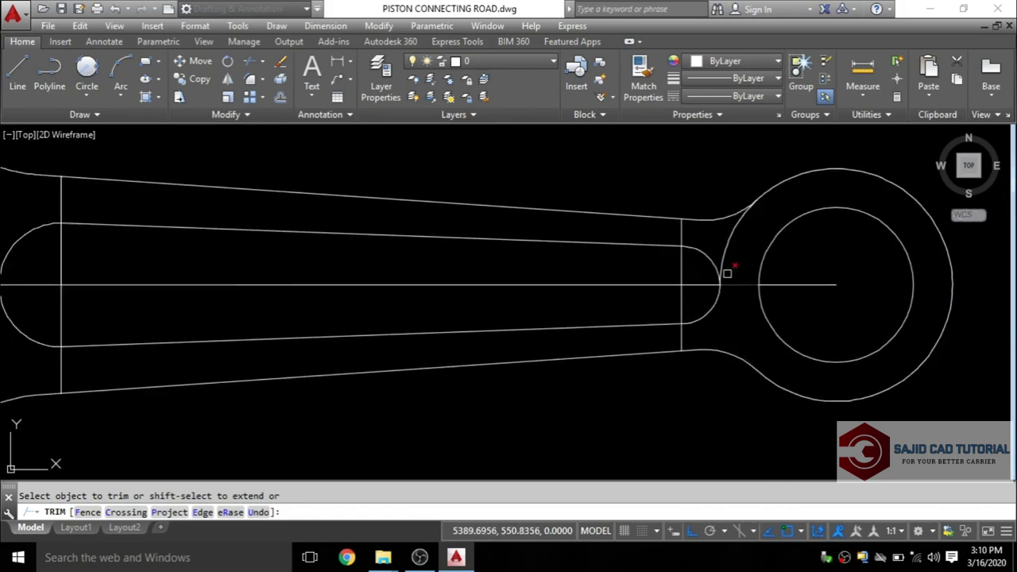
left_click(725, 259)
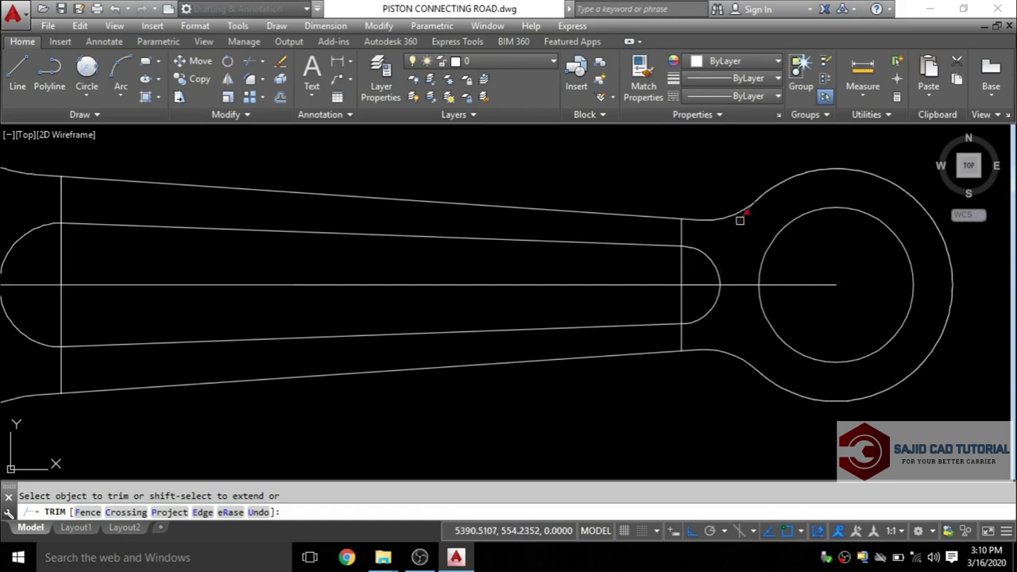
scroll(789, 221, "down", 2)
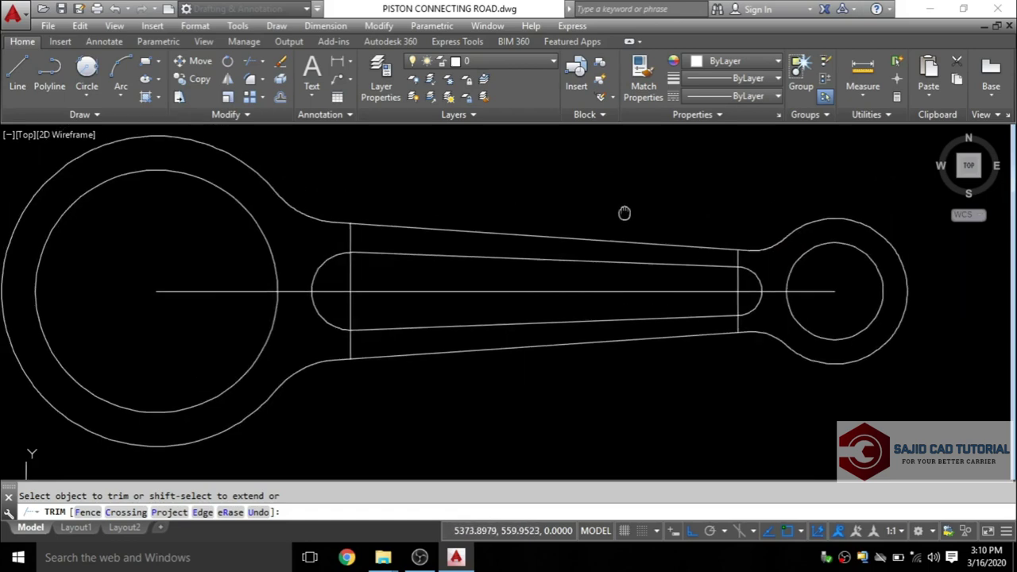
scroll(636, 231, "down", 3)
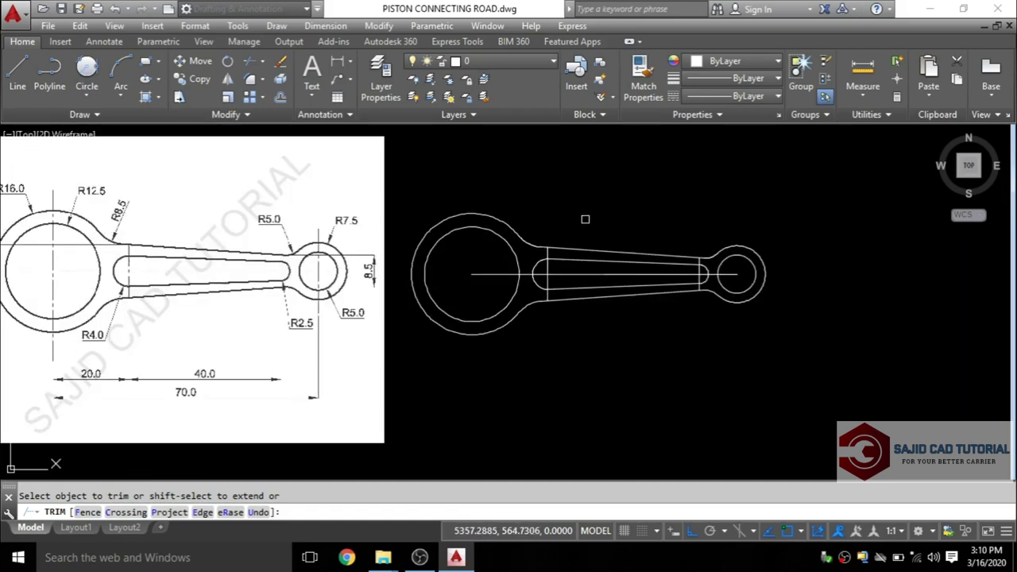
key("Escape")
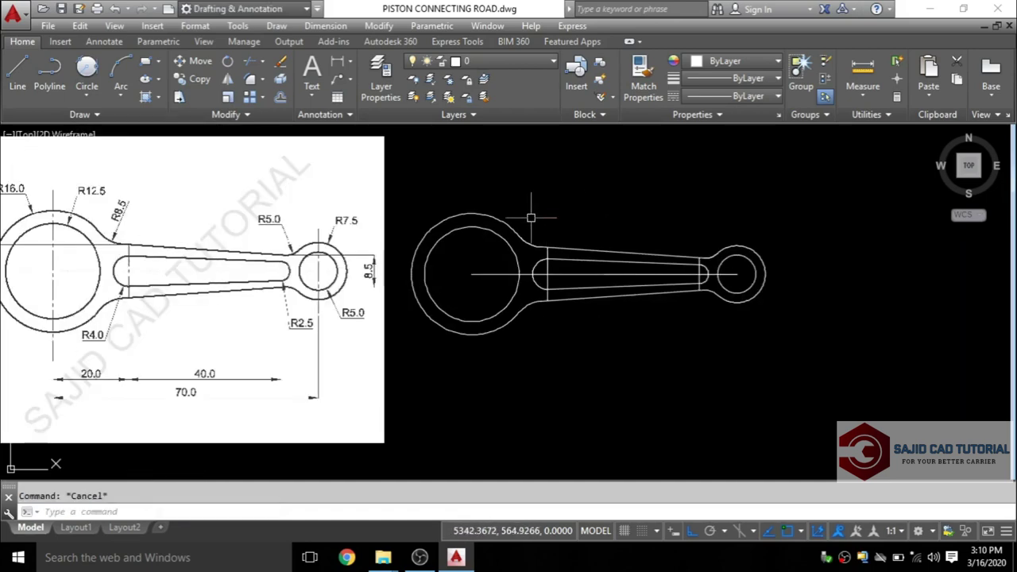
Draw a vertical centreline through the big eye, extending above and below the circle
key("Return")
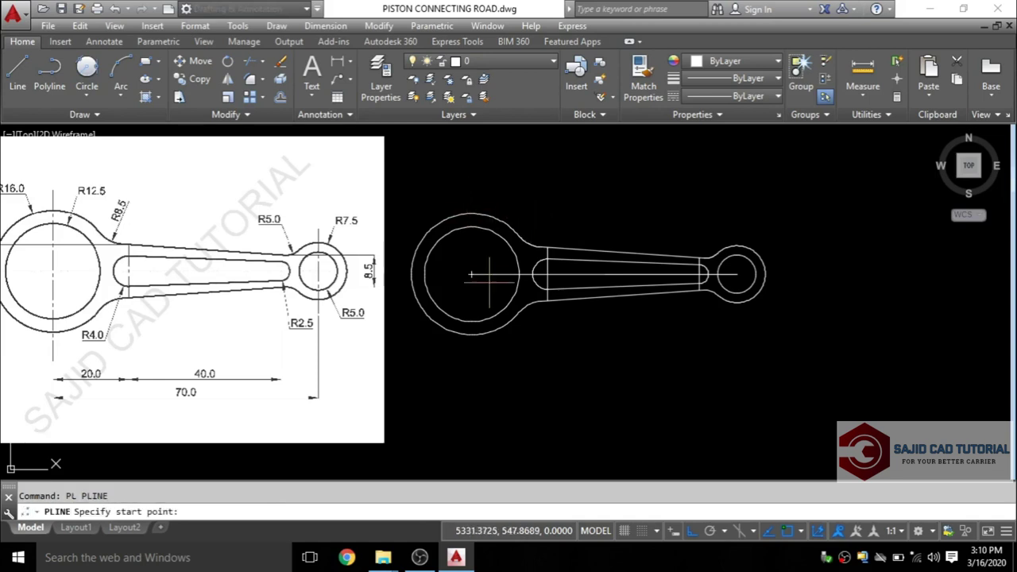
left_click(471, 274)
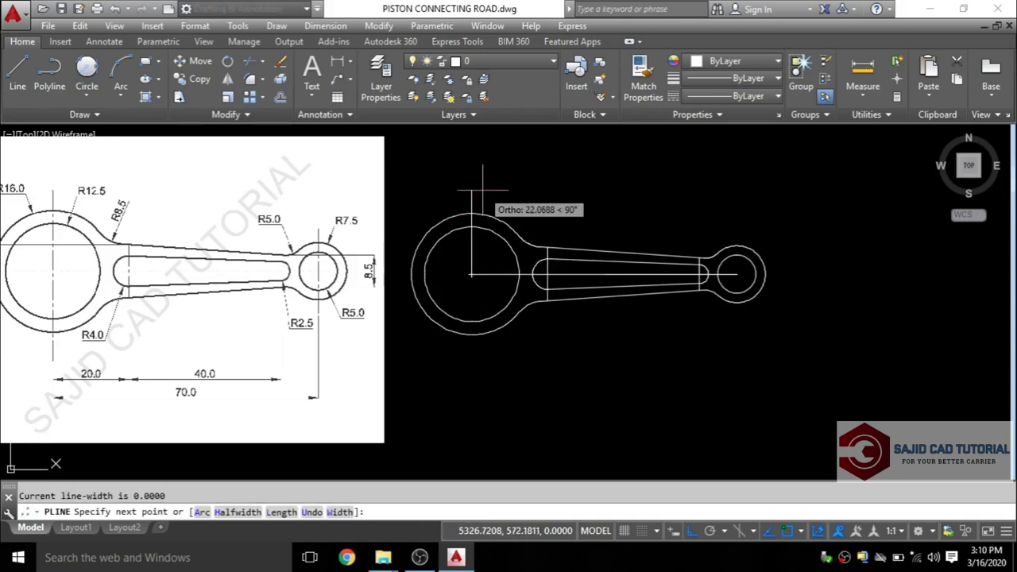
left_click(471, 190)
key("Escape")
left_click(470, 247)
left_click(471, 274)
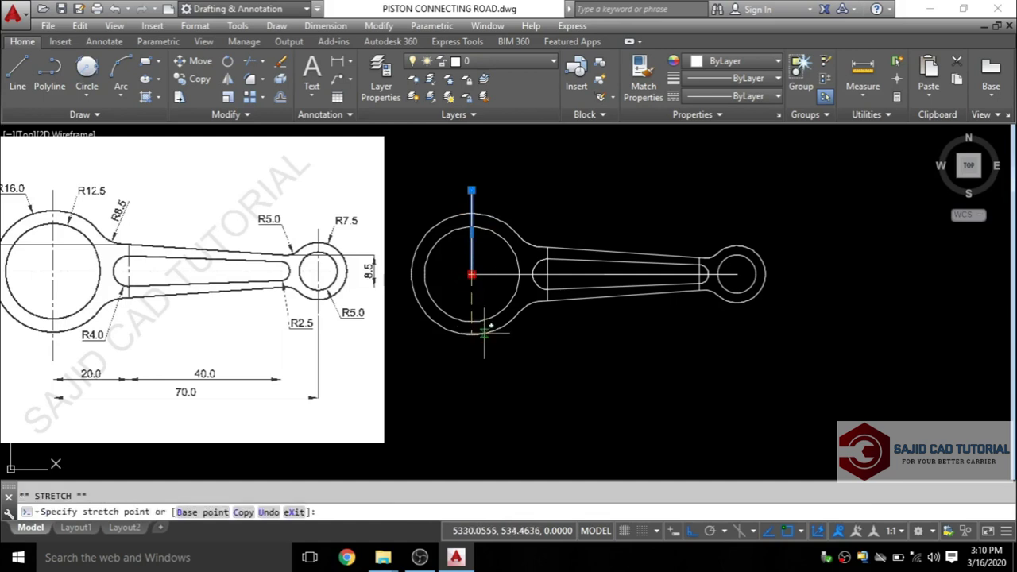
left_click(471, 359)
key("Escape")
Draw a vertical centreline through the small eye with the PL command
type("PL")
key("Return")
left_click(736, 227)
left_click(739, 325)
key("Escape")
left_click(735, 260)
key("Escape")
Stretch the horizontal centreline past both the small and big circles
left_click(734, 274)
left_click(737, 274)
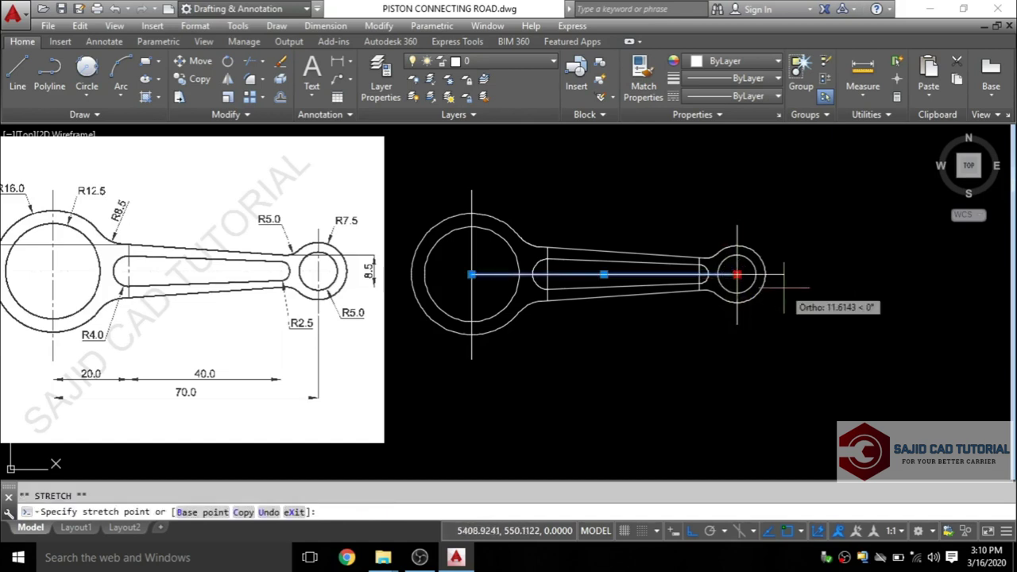
left_click(782, 274)
key("Escape")
scroll(487, 297, "up", 4)
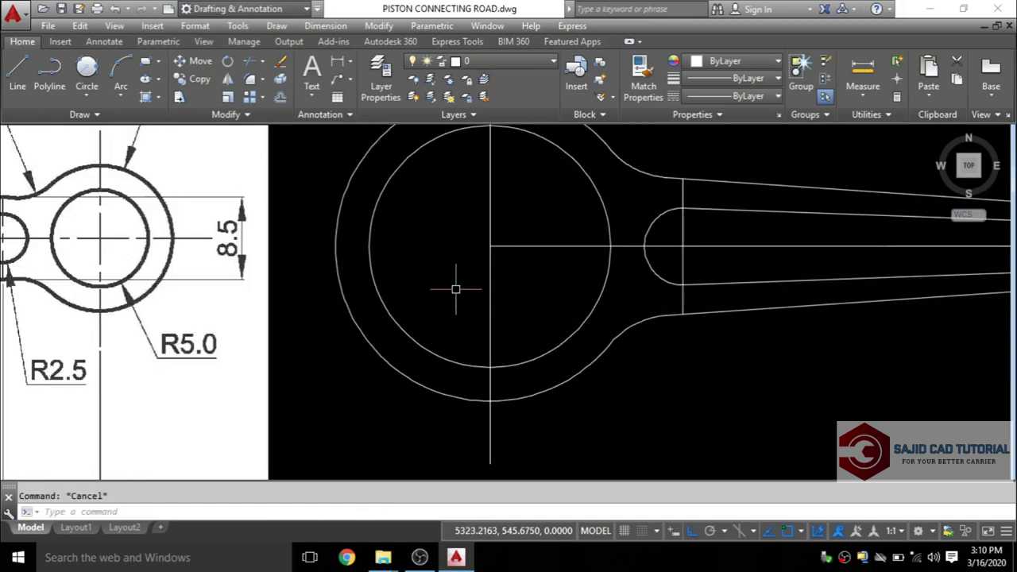
middle_click_drag(459, 288, 606, 267)
left_click(645, 242)
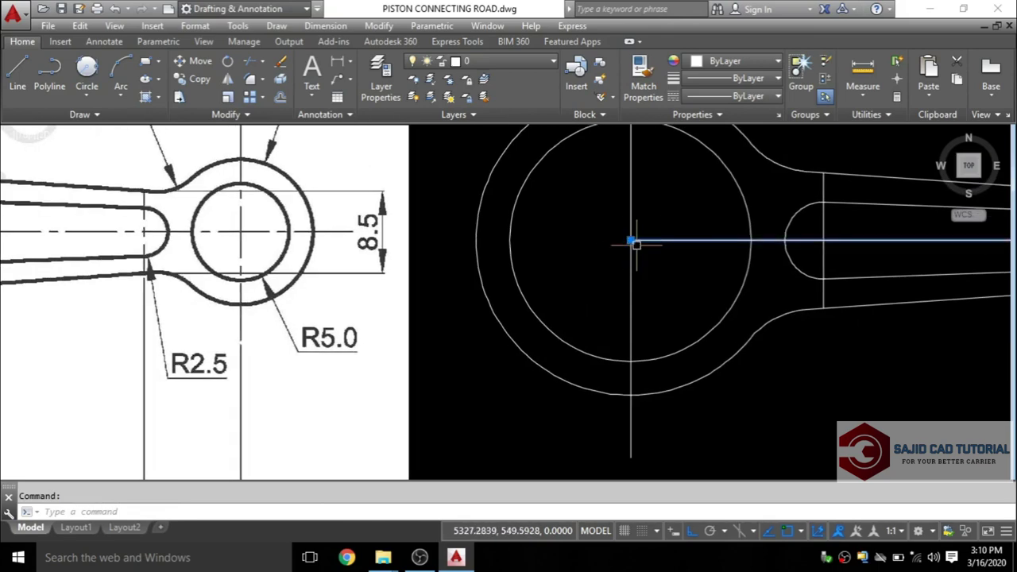
left_click(633, 241)
left_click(453, 262)
key("Escape")
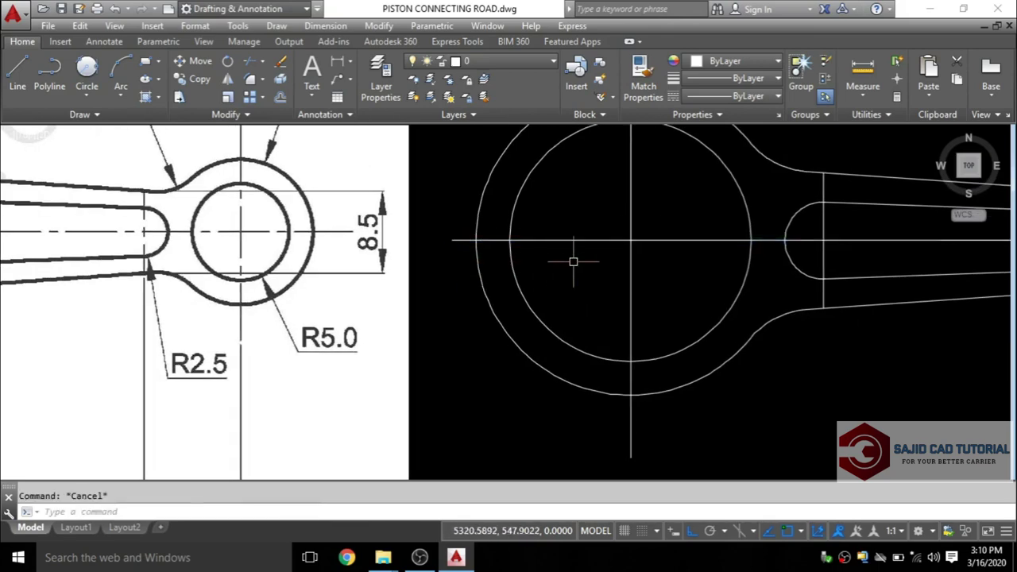
Pan the view so the rod sits beside the reference image
scroll(573, 261, "down", 4)
scroll(550, 329, "up", 2)
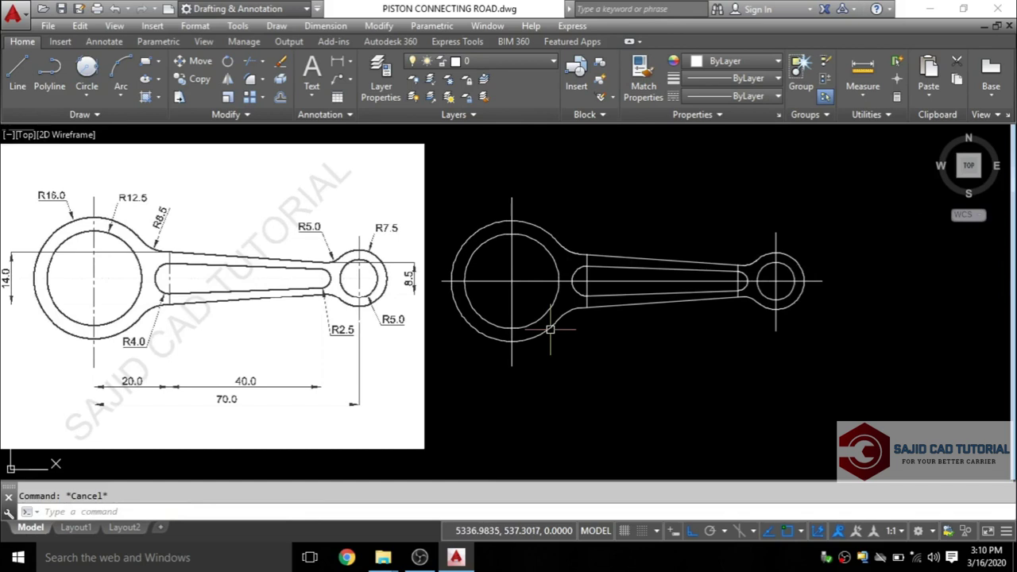
type("P")
key("Return")
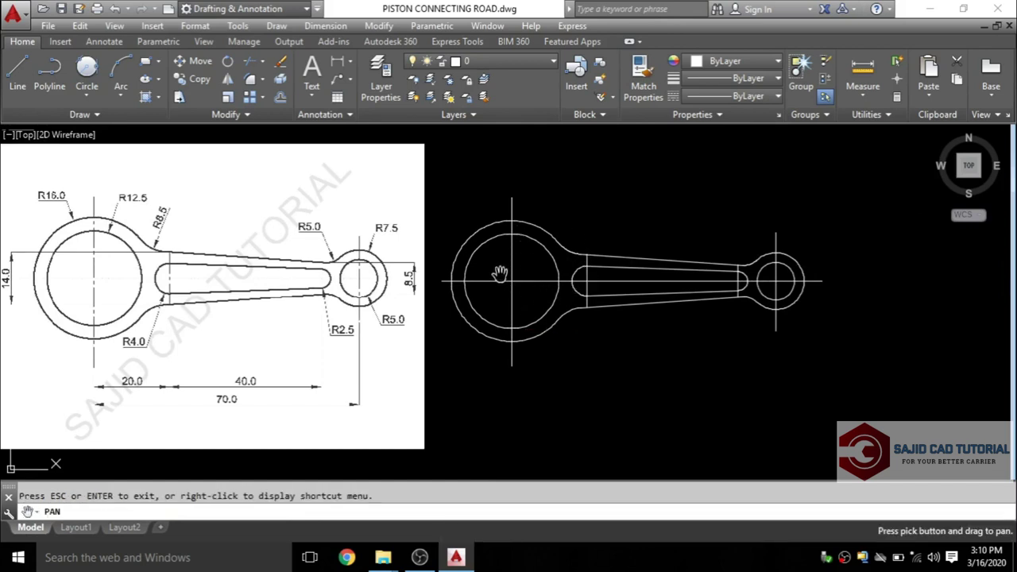
scroll(525, 286, "down", 2)
scroll(546, 295, "up", 2)
mouse_move(530, 284)
left_mouse_down()
mouse_move(588, 315)
mouse_move(613, 313)
left_mouse_up()
key("Escape")
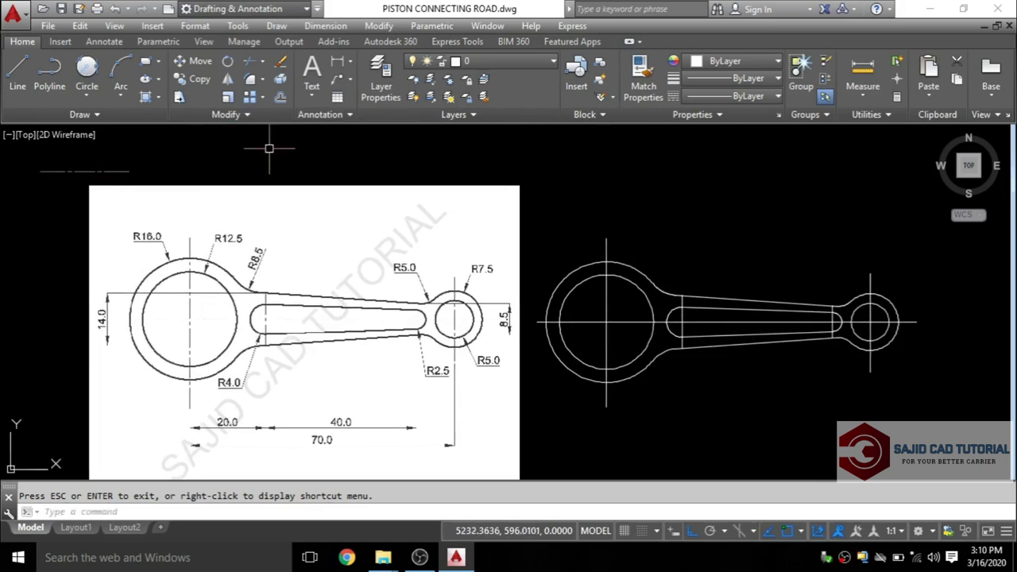
Match the dashed centre linetype onto the horizontal and small-end vertical centrelines
left_click(644, 80)
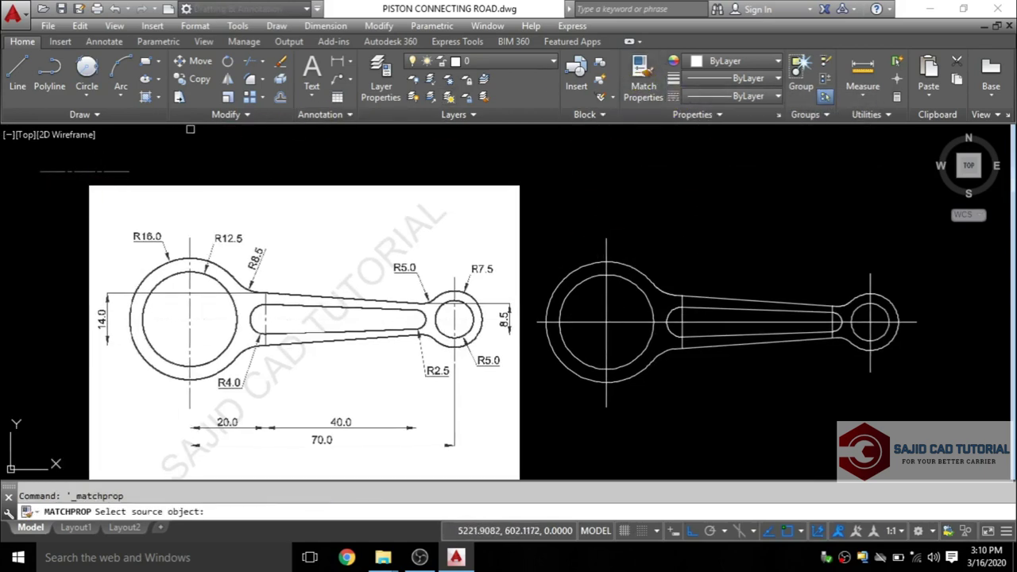
left_click(85, 170)
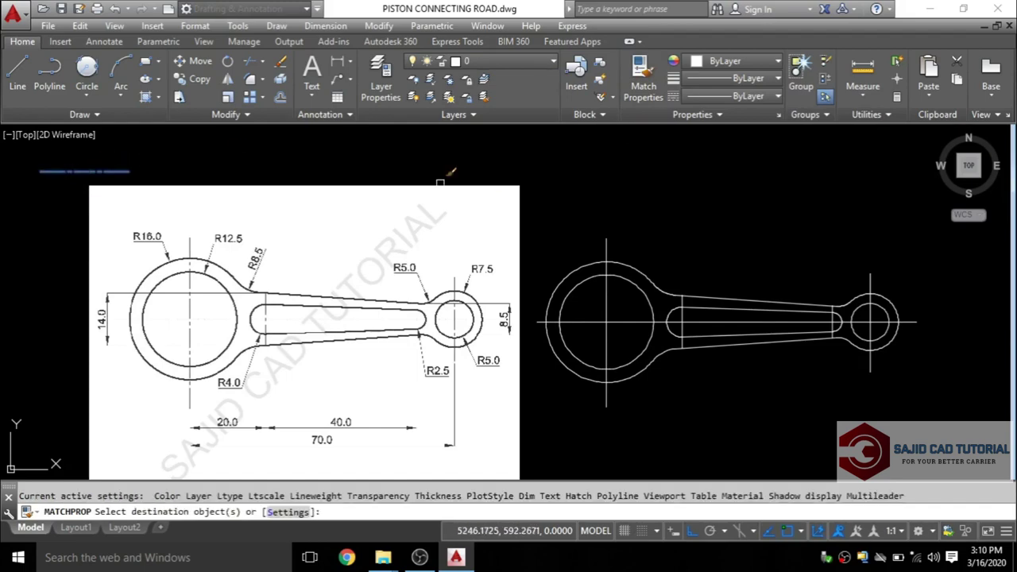
left_click(628, 322)
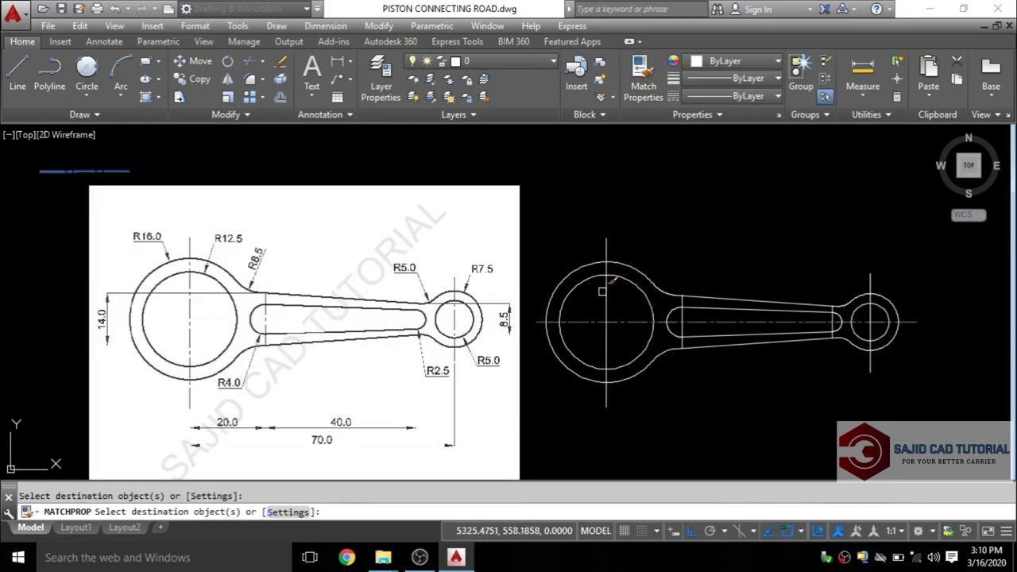
scroll(704, 327, "up", 4)
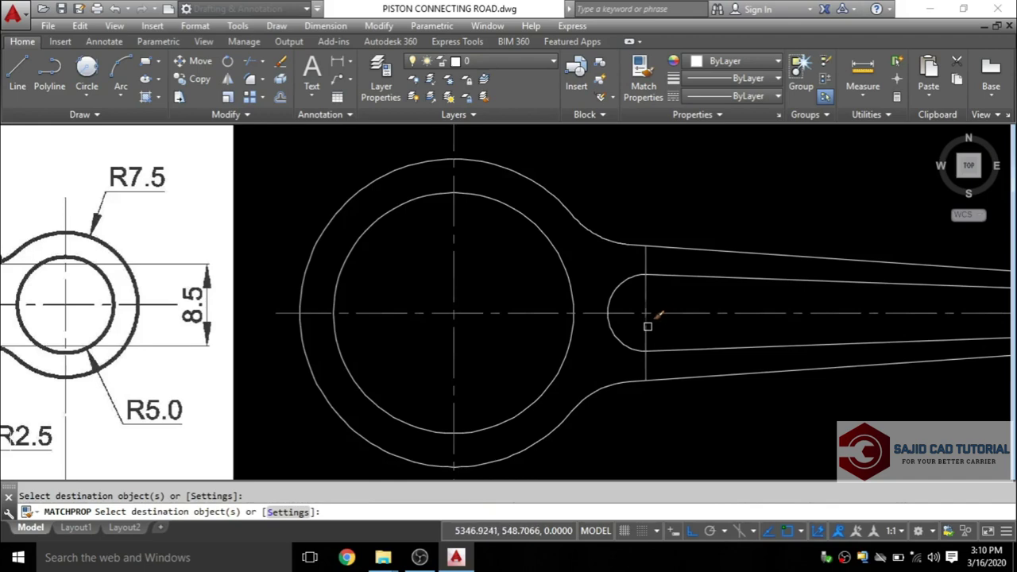
scroll(765, 272, "down", 4)
scroll(765, 272, "up", 4)
left_click(940, 282)
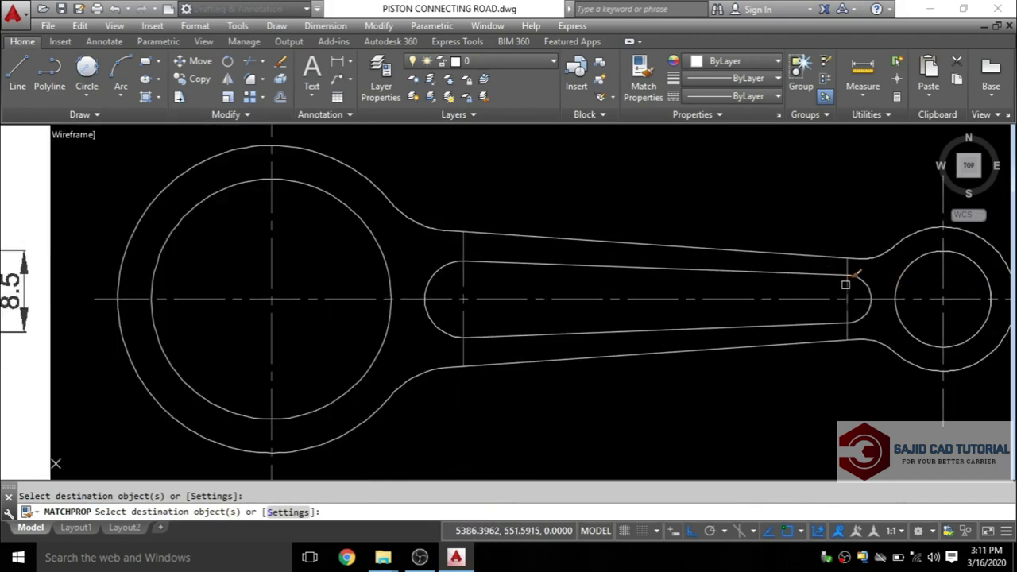
scroll(710, 270, "down", 4)
key("Escape")
Select the whole connecting rod for a move, then cancel the move
scroll(681, 352, "up", 1)
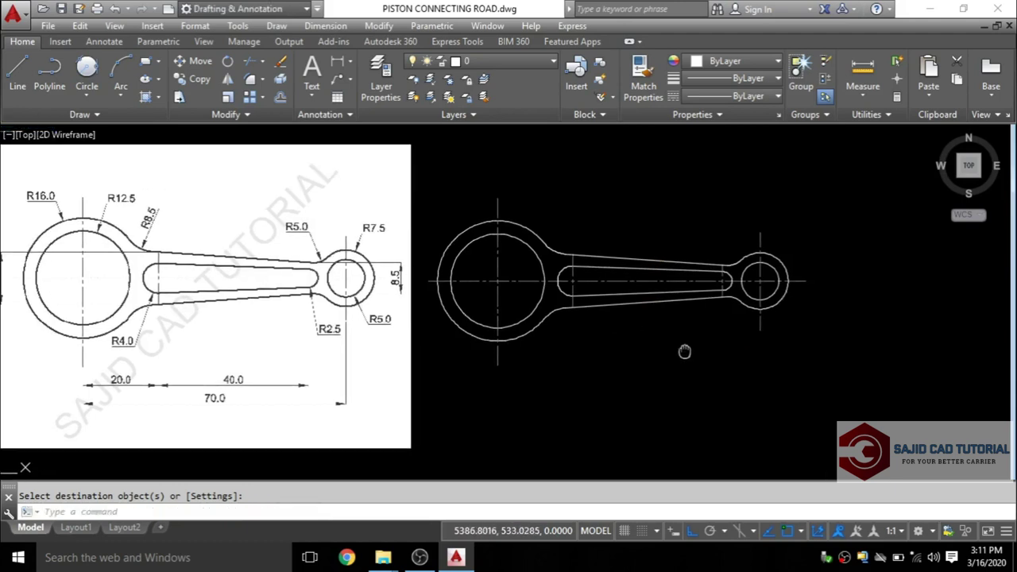
scroll(681, 352, "up", 1)
left_click(792, 366)
left_click(347, 165)
key("Return")
left_click(596, 392)
scroll(754, 373, "up", 1)
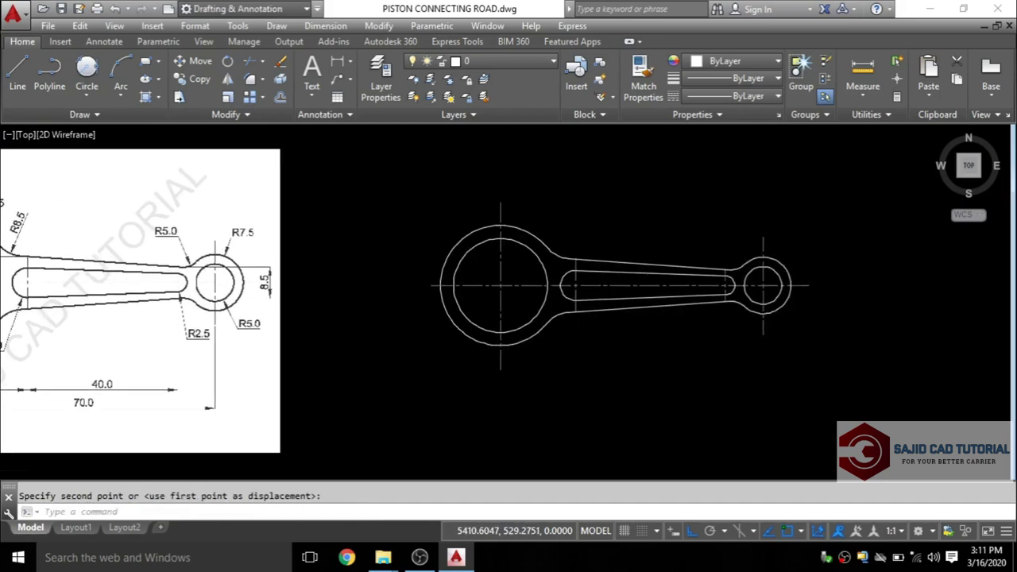
scroll(609, 329, "up", 1)
scroll(561, 354, "up", 1)
key("Escape")
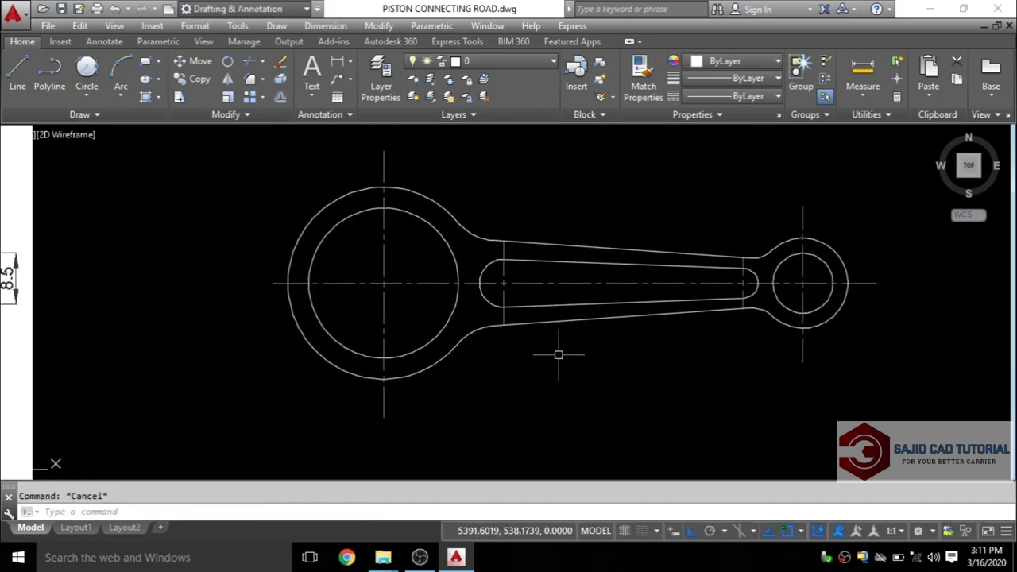
Add radius dimensions R16.0 and R12.5 to the big eye and R8.5 to its fillet
left_click(326, 25)
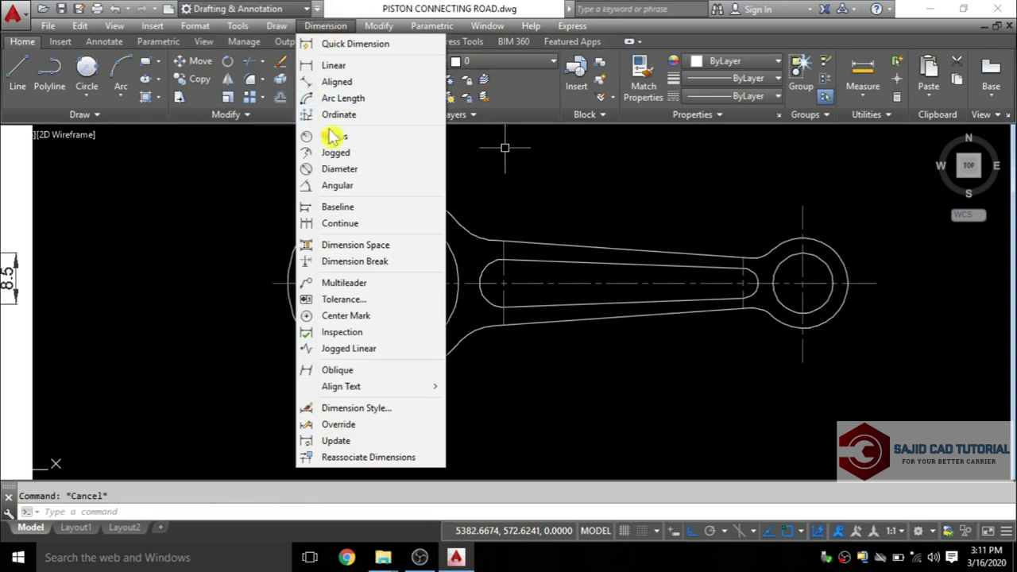
left_click(342, 141)
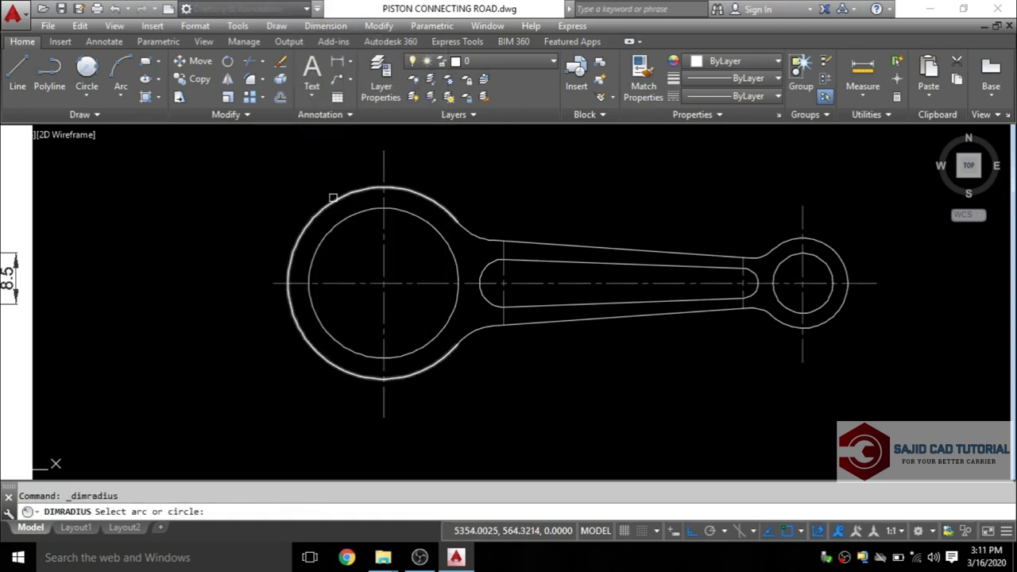
left_click(333, 197)
left_click(308, 153)
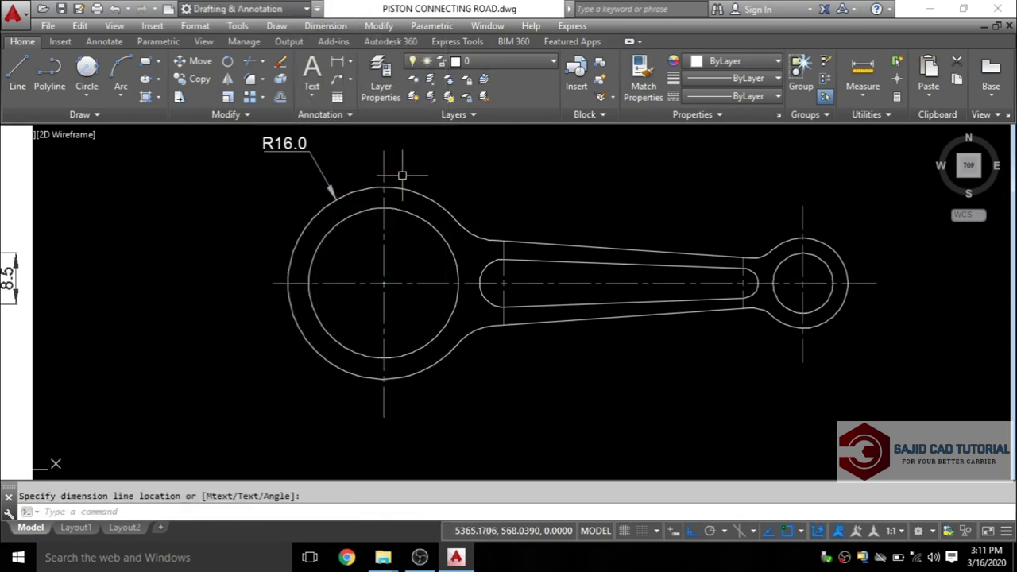
middle_click_drag(402, 174, 382, 225)
key("Return")
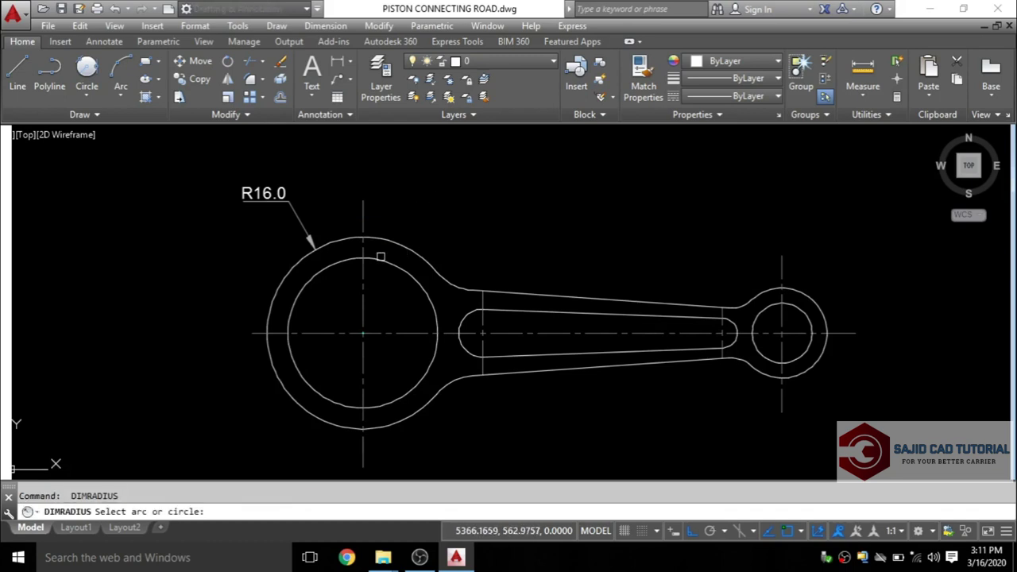
left_click(380, 256)
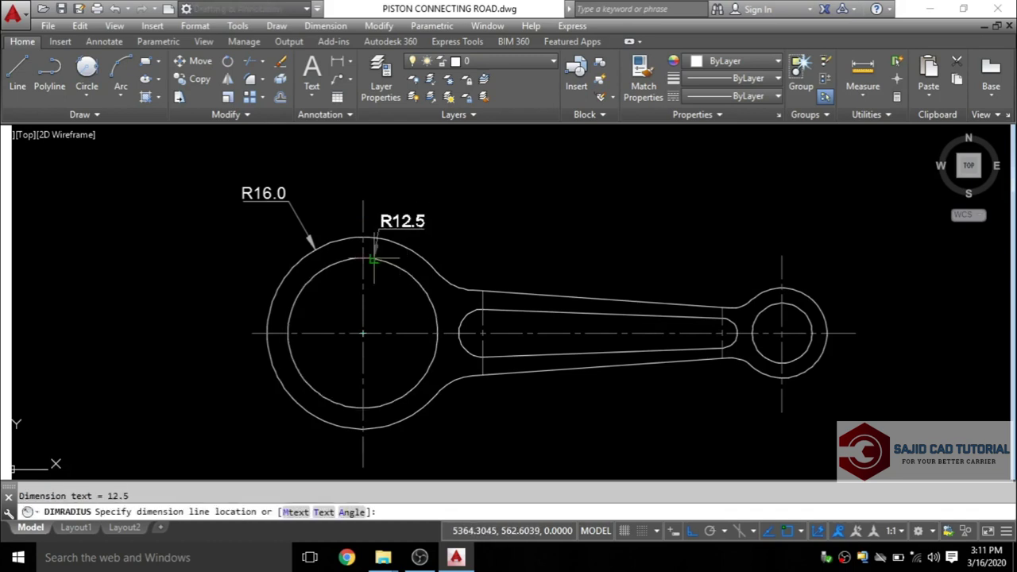
left_click(470, 188)
key("Return")
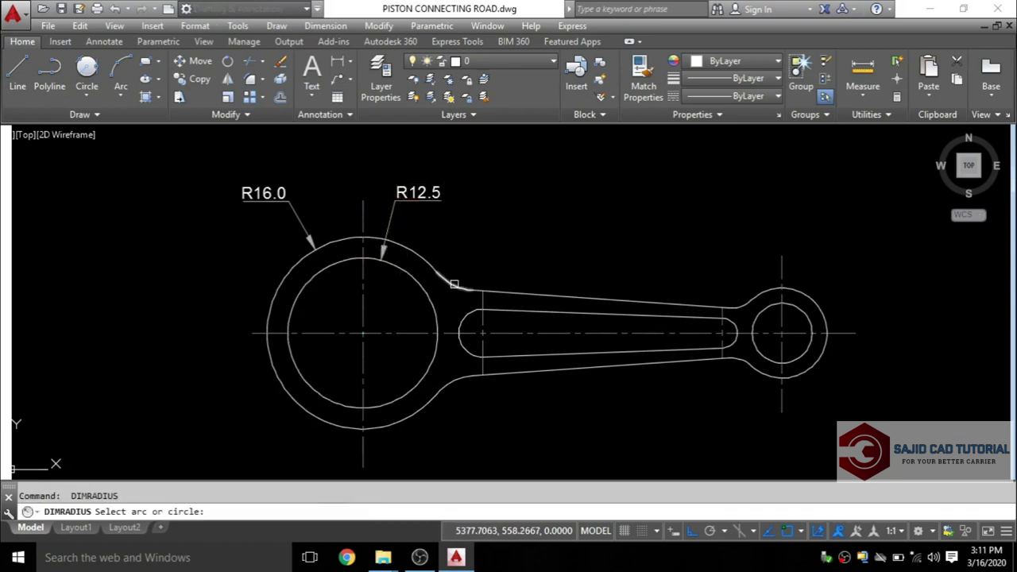
left_click(453, 283)
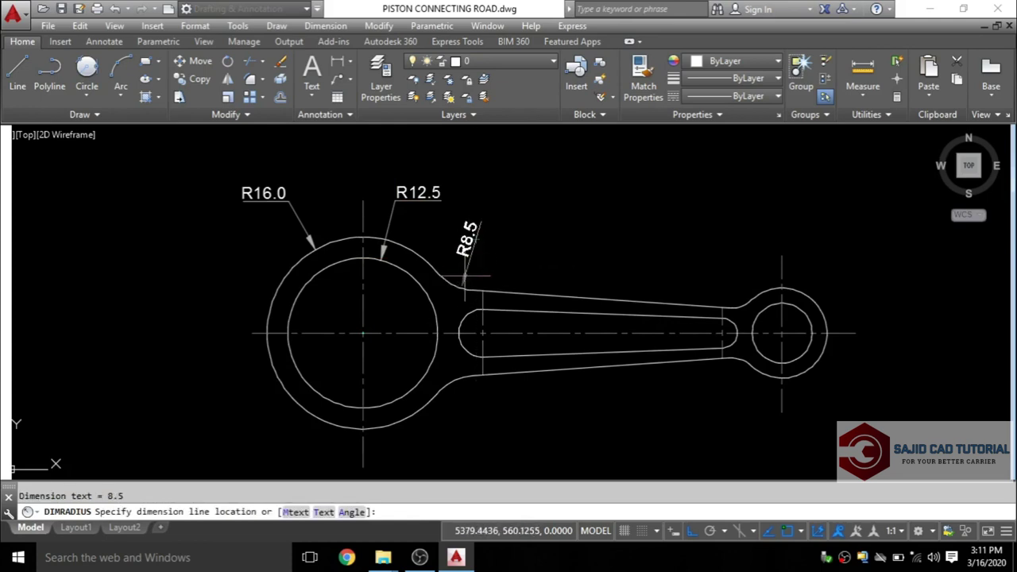
left_click(457, 282)
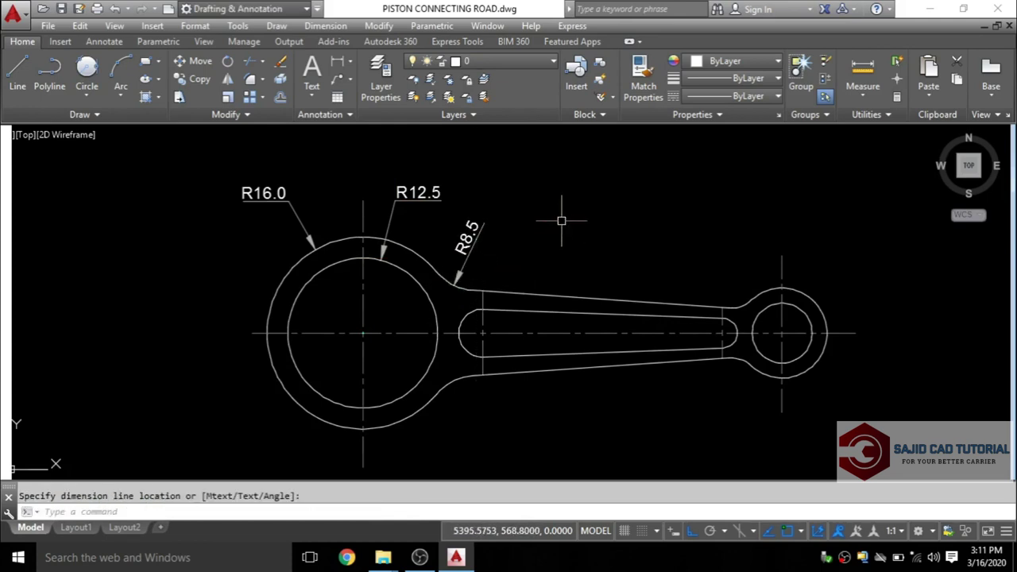
Add R7.5 and R5.0 to the small eye and R5.0 to its lower fillet
middle_click_drag(724, 286, 548, 273)
key("Return")
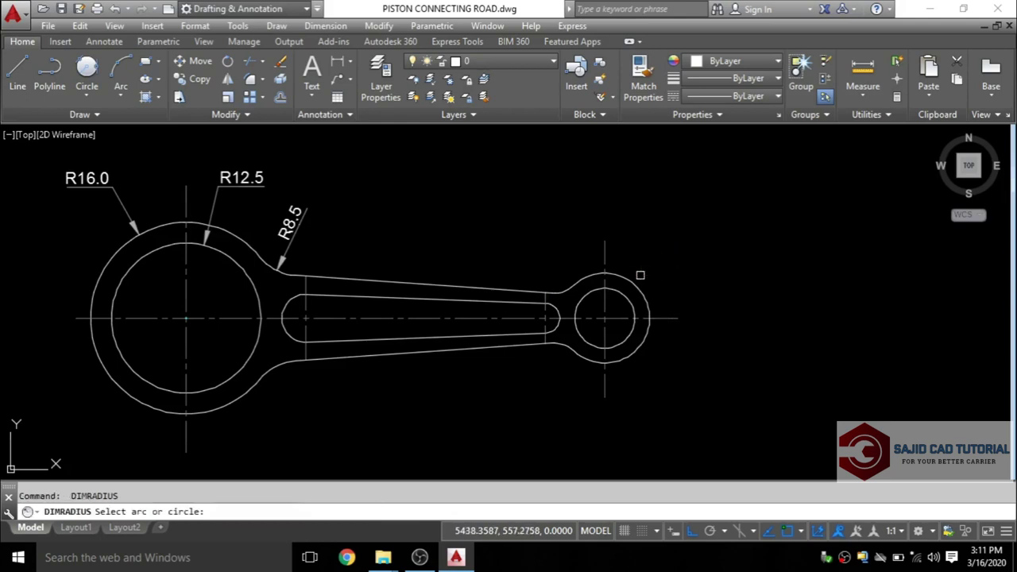
left_click(640, 275)
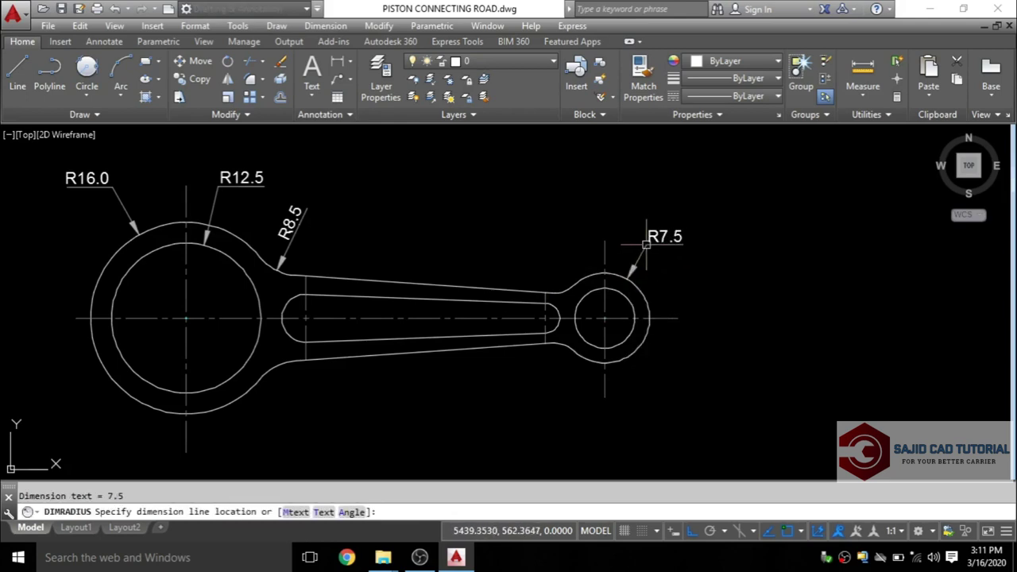
left_click(646, 244)
key("Return")
left_click(624, 343)
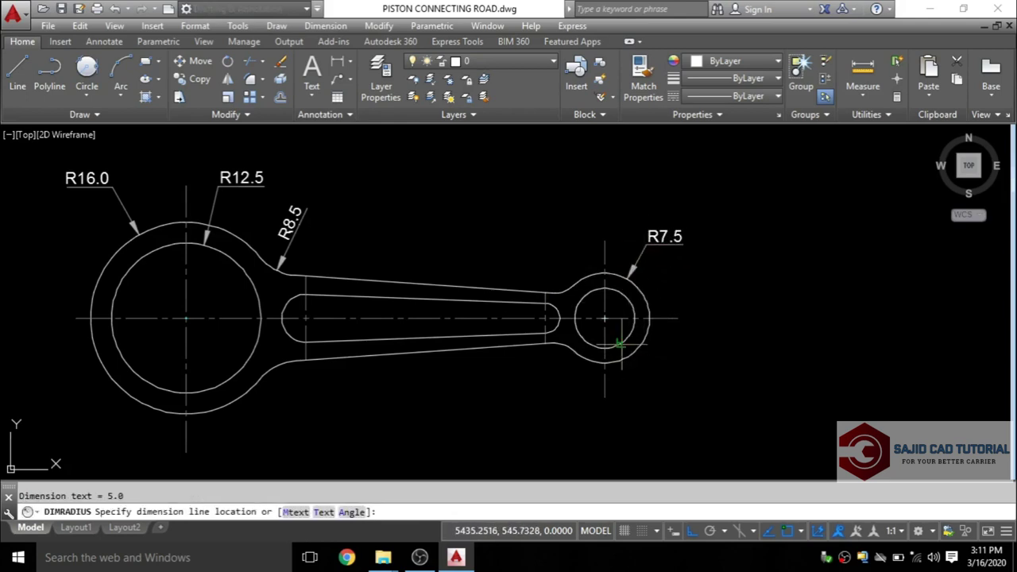
left_click(646, 390)
key("Return")
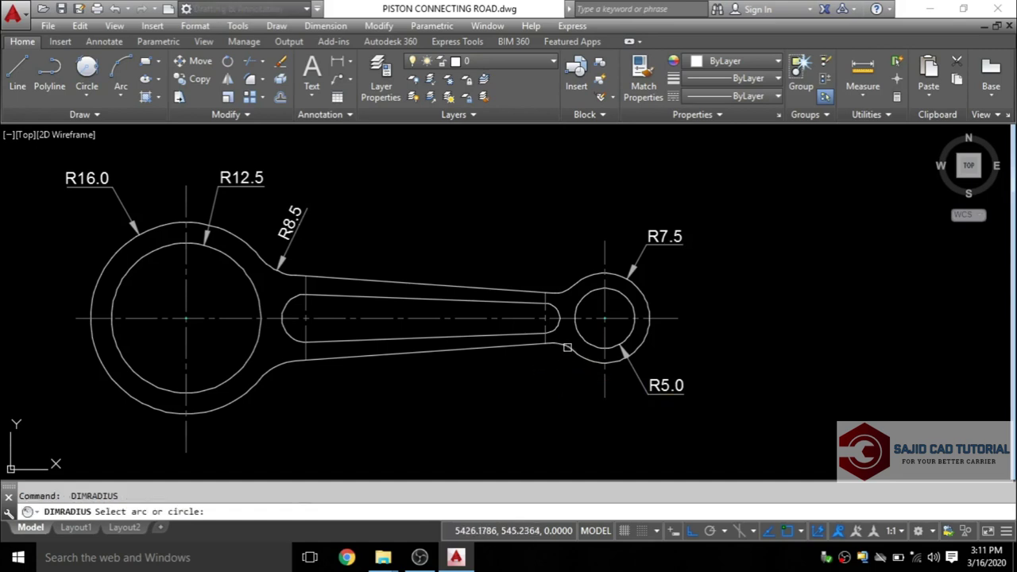
left_click(567, 347)
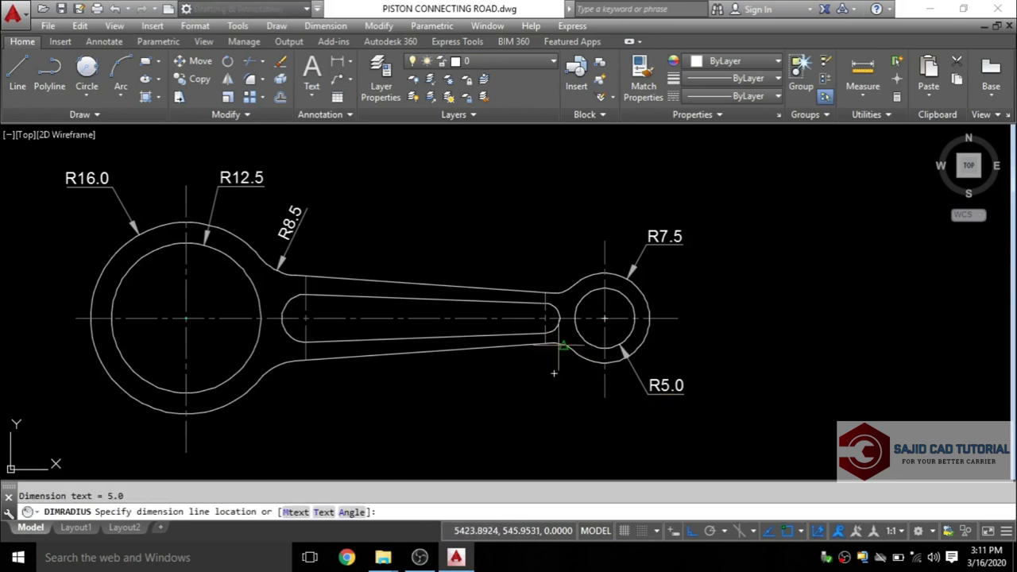
scroll(569, 337, "up", 5)
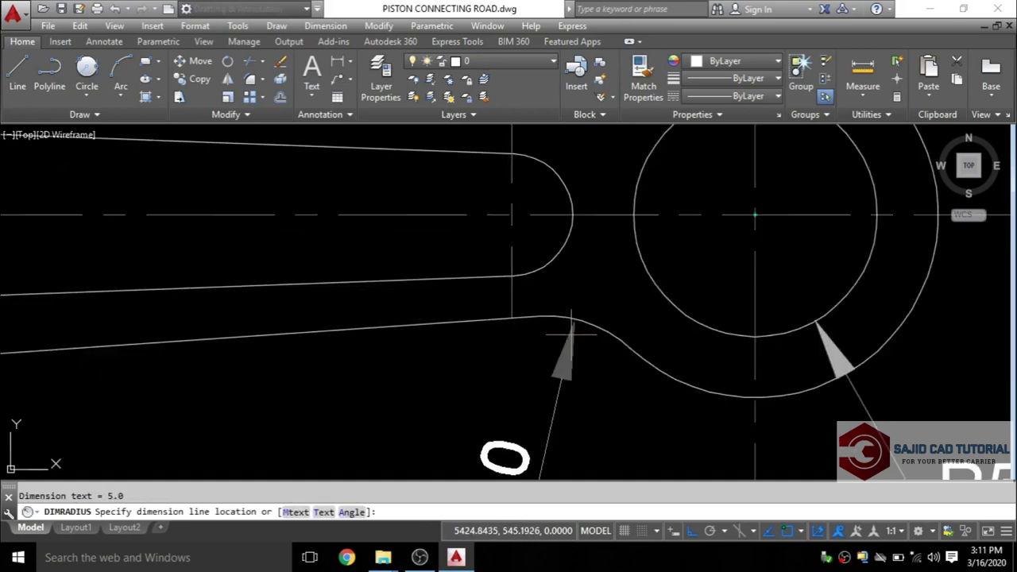
left_click(571, 334)
scroll(489, 260, "down", 2)
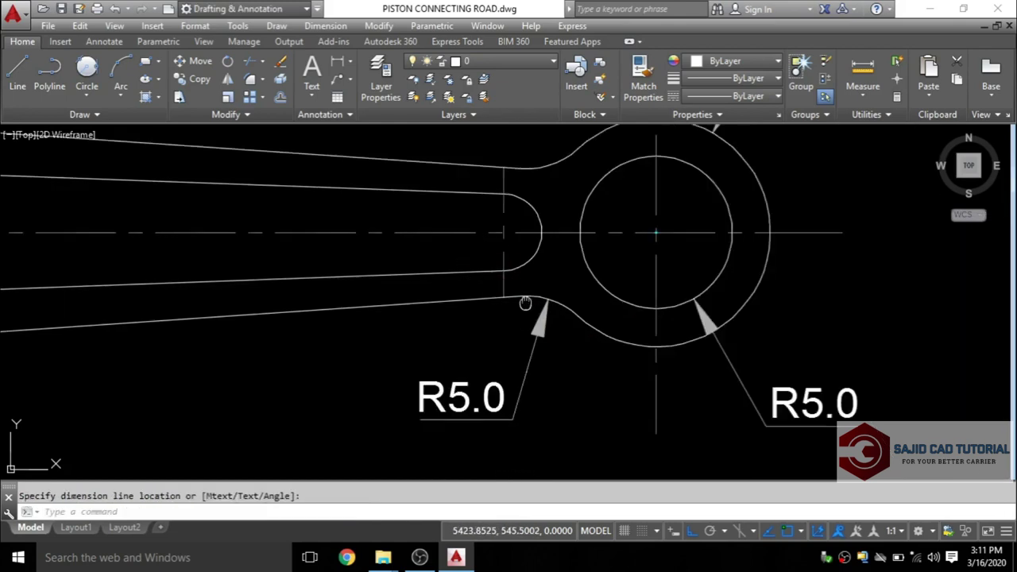
Add the R2.5 radius dimension to the small upper fillet above the small end
middle_click_drag(525, 303, 507, 303)
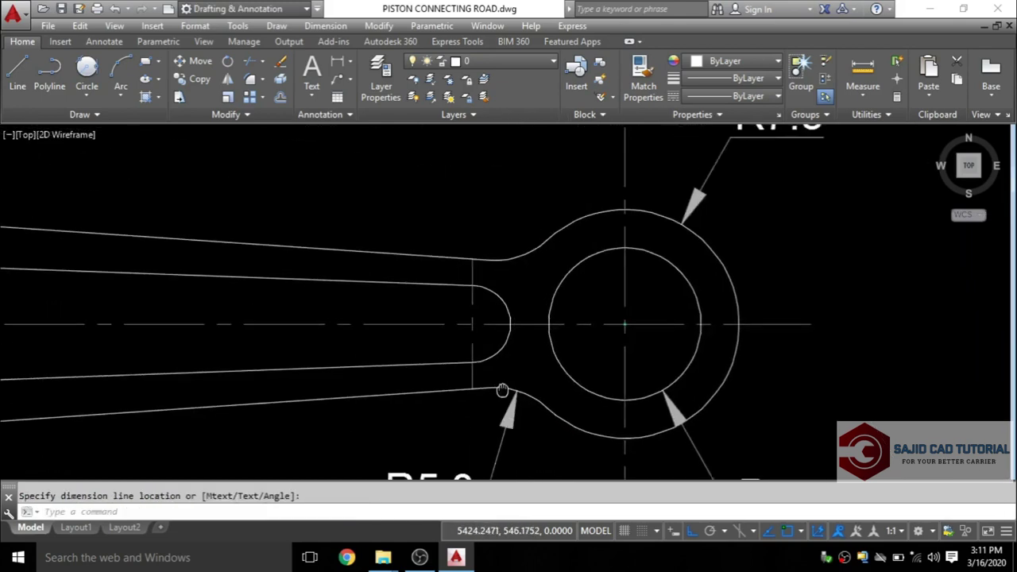
key("Return")
left_click(501, 308)
middle_click_drag(502, 200, 485, 297)
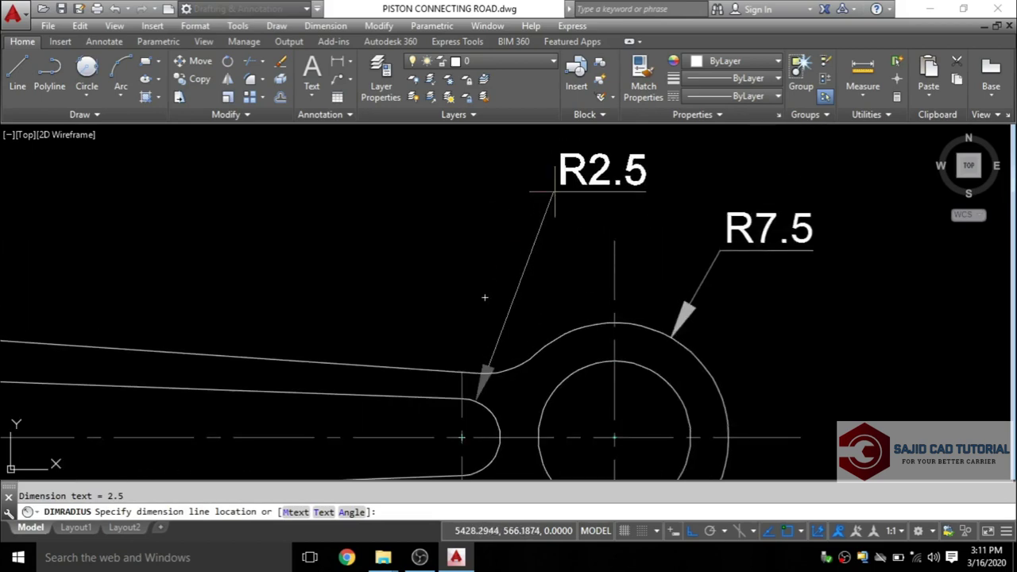
left_click(556, 189)
scroll(719, 171, "down", 3)
scroll(687, 246, "down", 2)
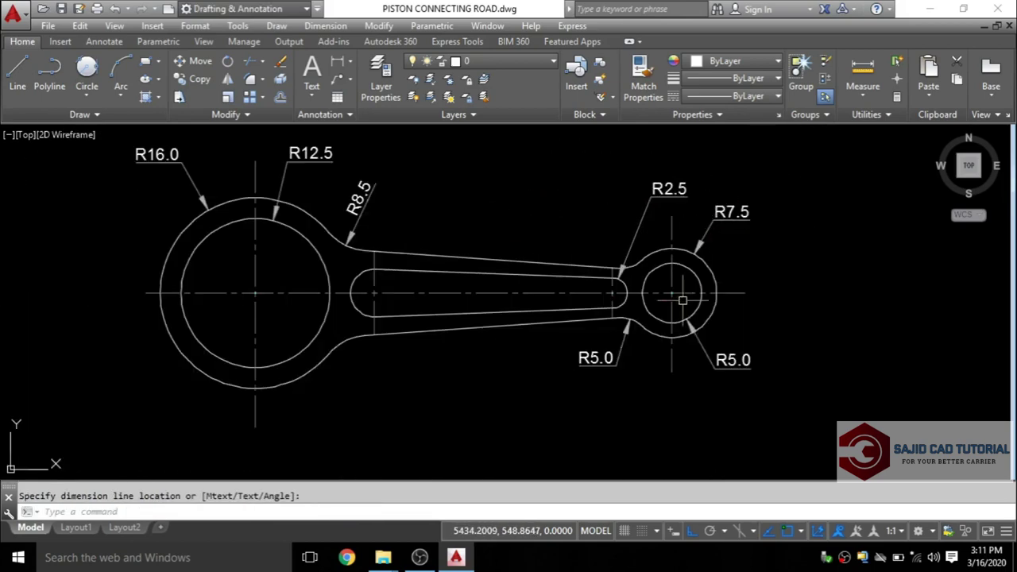
scroll(683, 300, "up", 3)
middle_click_drag(682, 300, 591, 280)
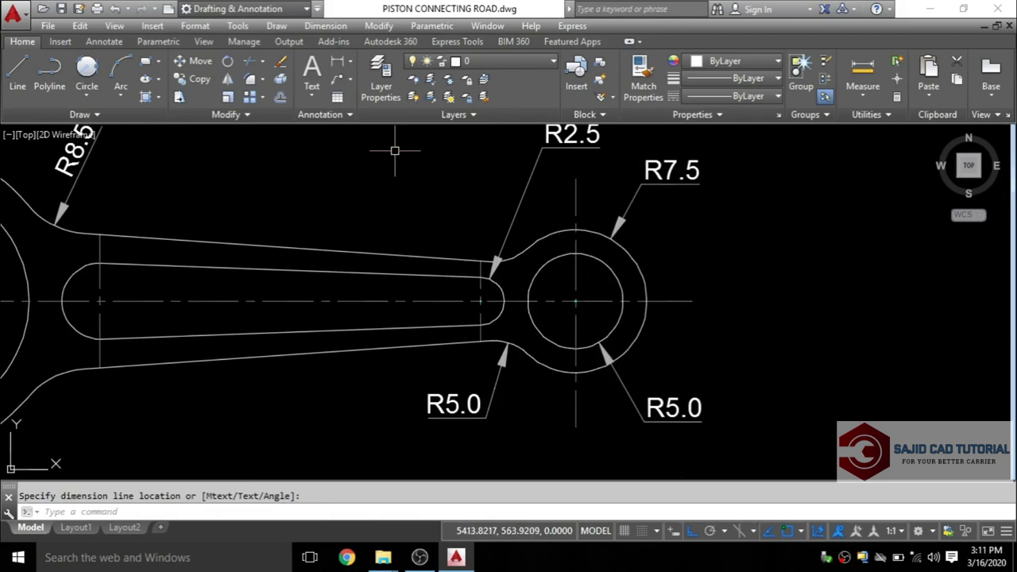
left_click(326, 25)
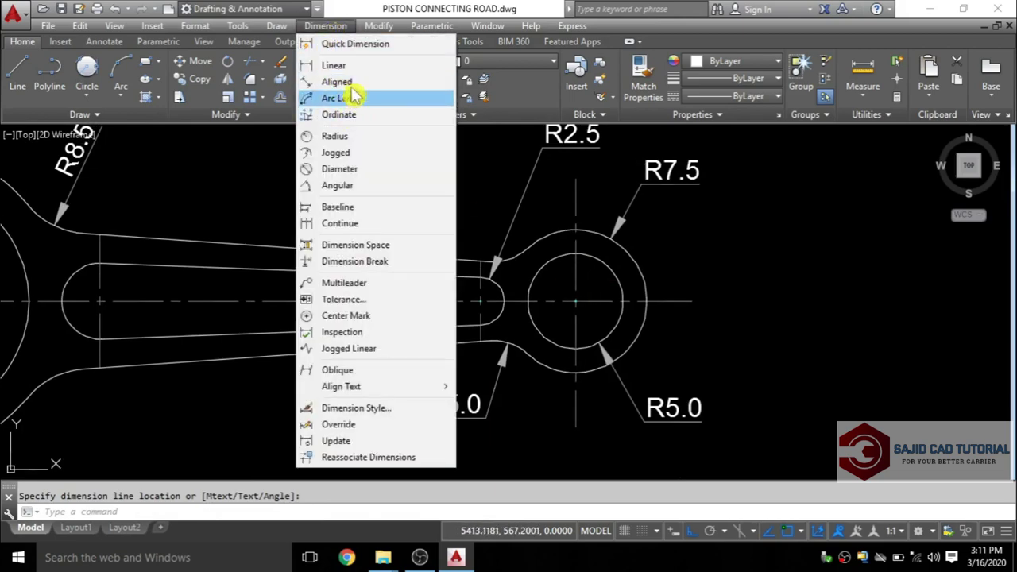
Dimension the rod-end widths: 8.5 at the small eye and 14.0 at the big eye
left_click(333, 65)
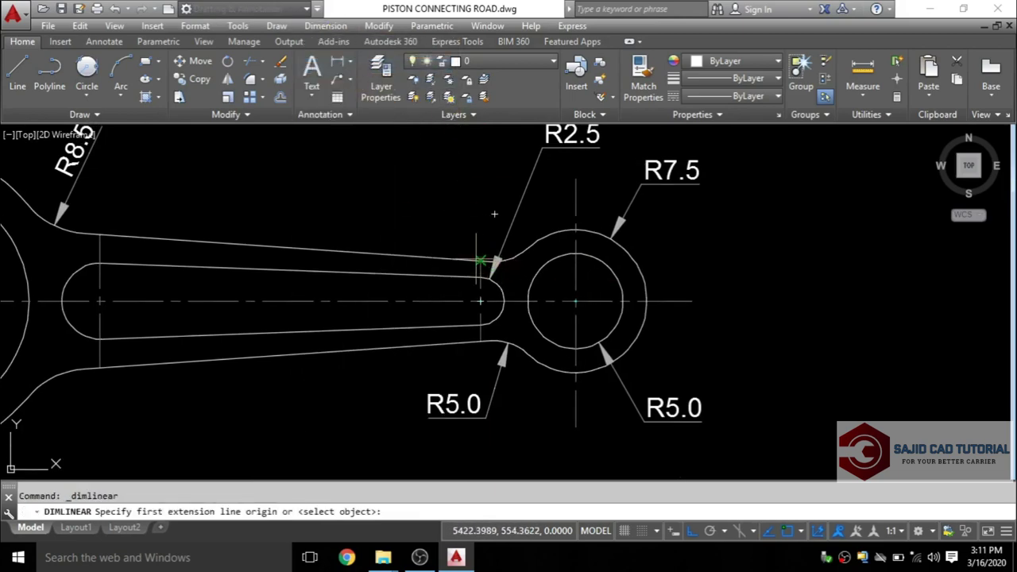
left_click(481, 261)
left_click(481, 341)
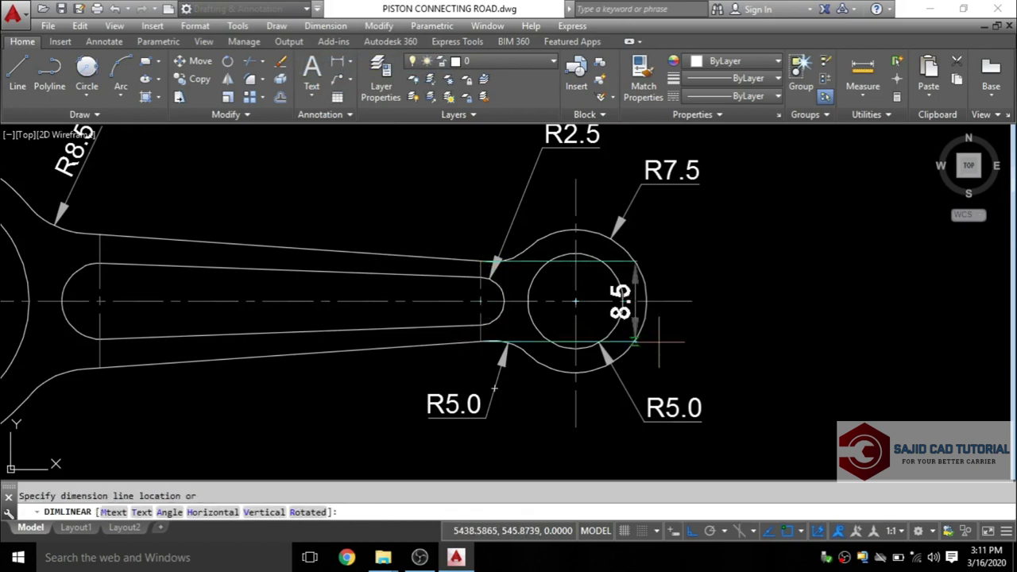
left_click(728, 293)
scroll(768, 289, "down", 3)
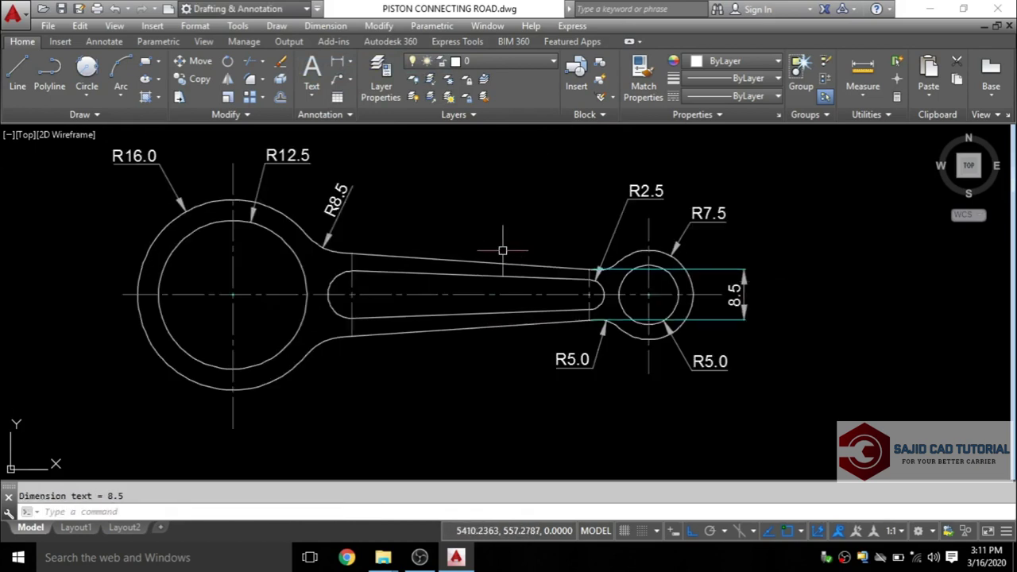
middle_click_drag(449, 243, 590, 244)
key("Return")
left_click(493, 255)
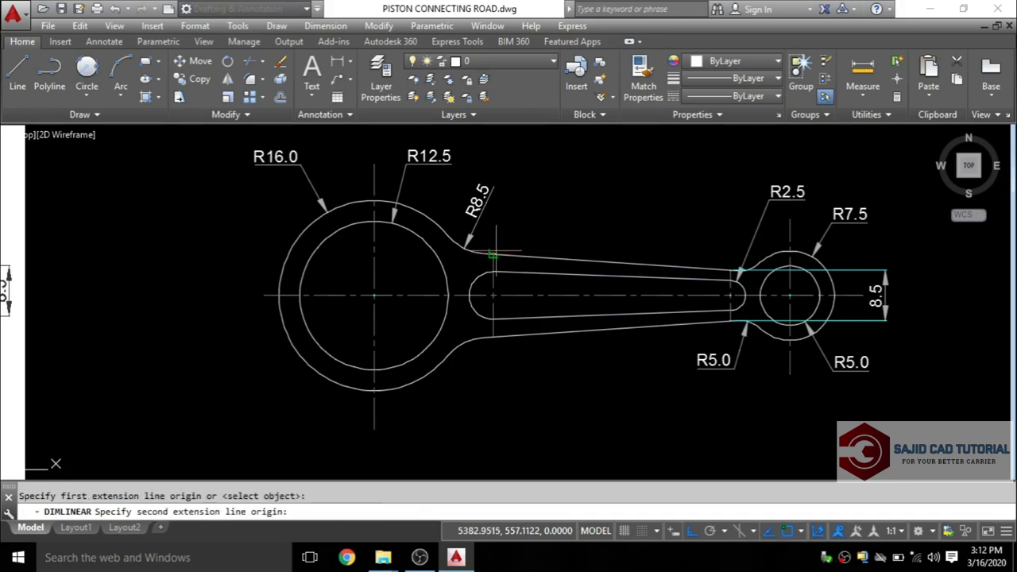
left_click(493, 338)
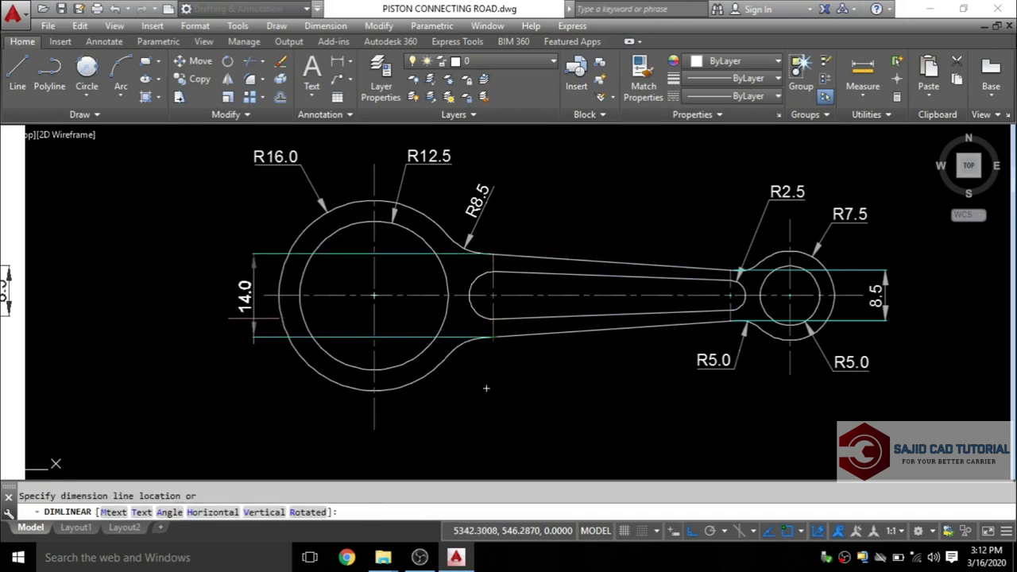
left_click(251, 319)
key("Escape")
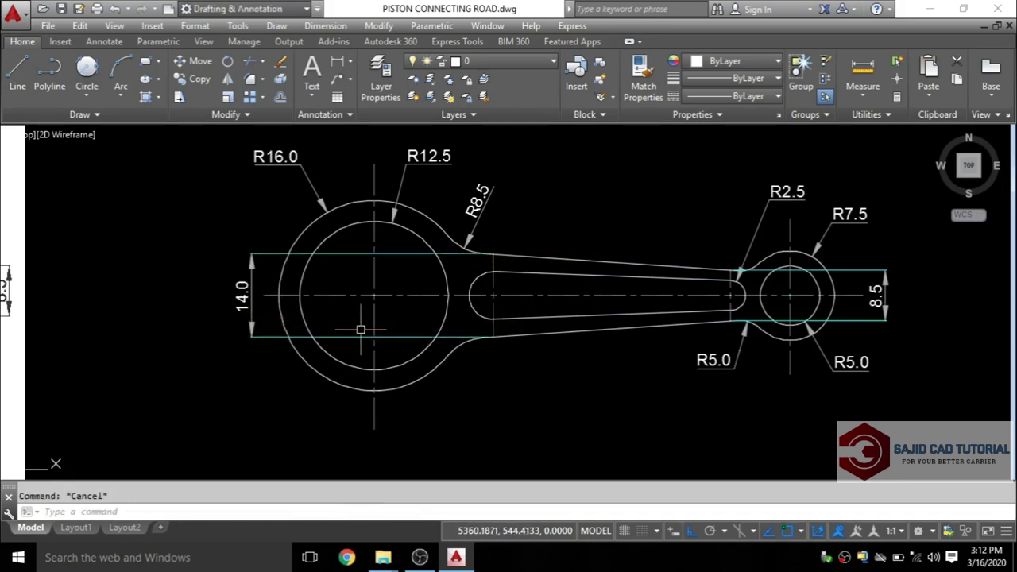
mouse_move(400, 332)
middle_mouse_down()
mouse_move(374, 322)
mouse_move(389, 360)
mouse_move(358, 348)
middle_mouse_up()
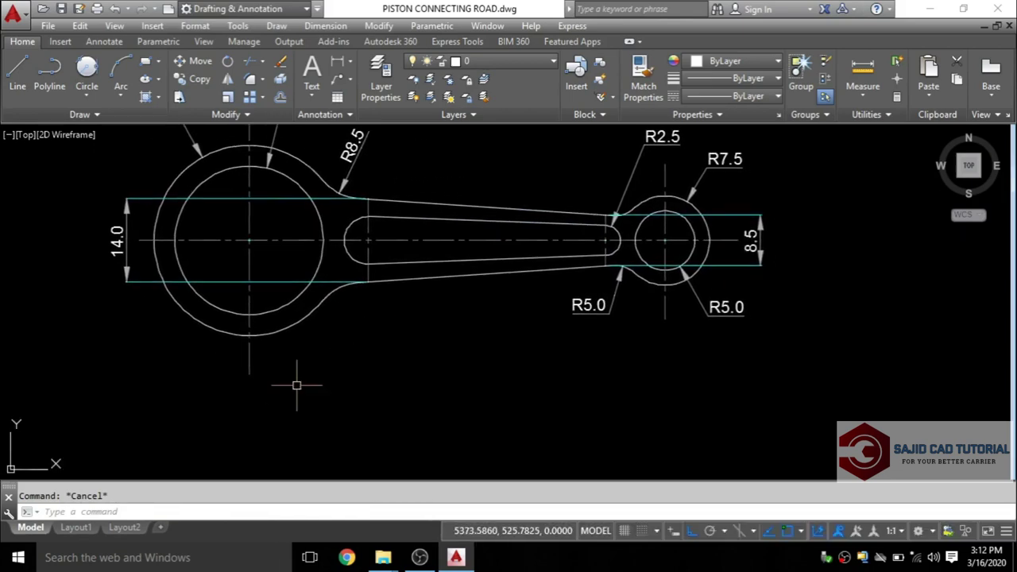
Add chained linear dimensions 20.0 and 40.0 below the connecting rod
left_click(326, 26)
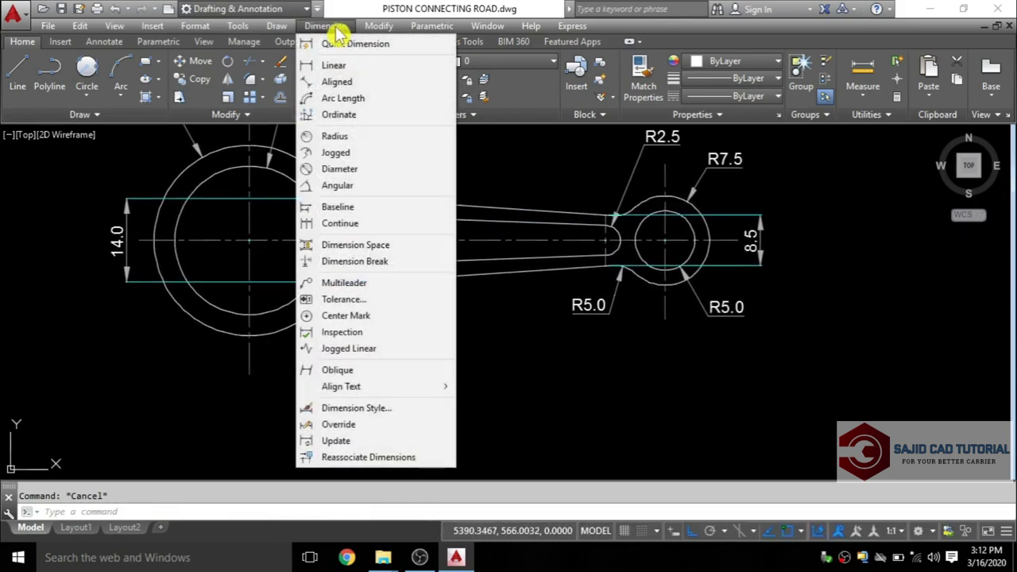
left_click(333, 65)
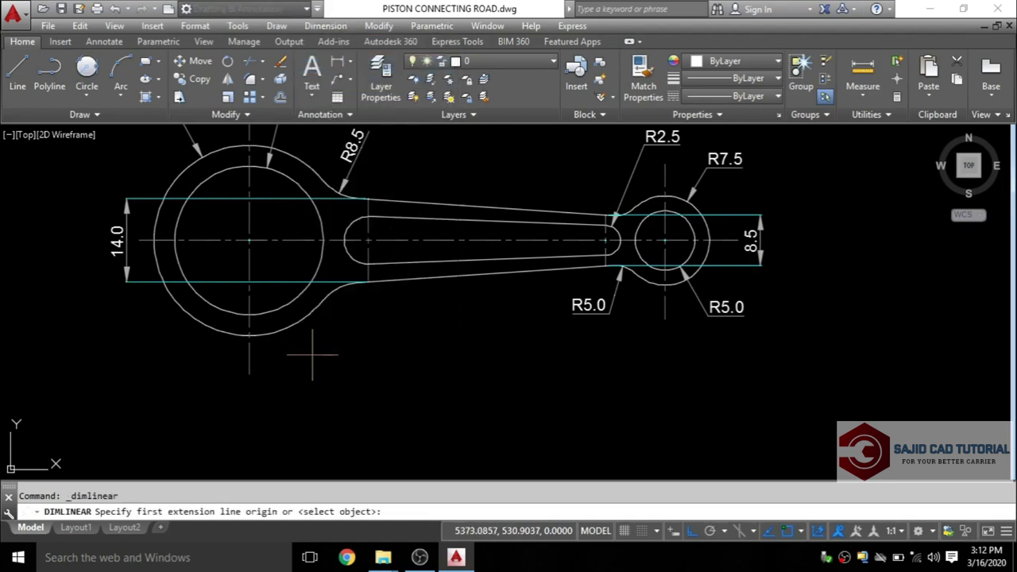
left_click(249, 373)
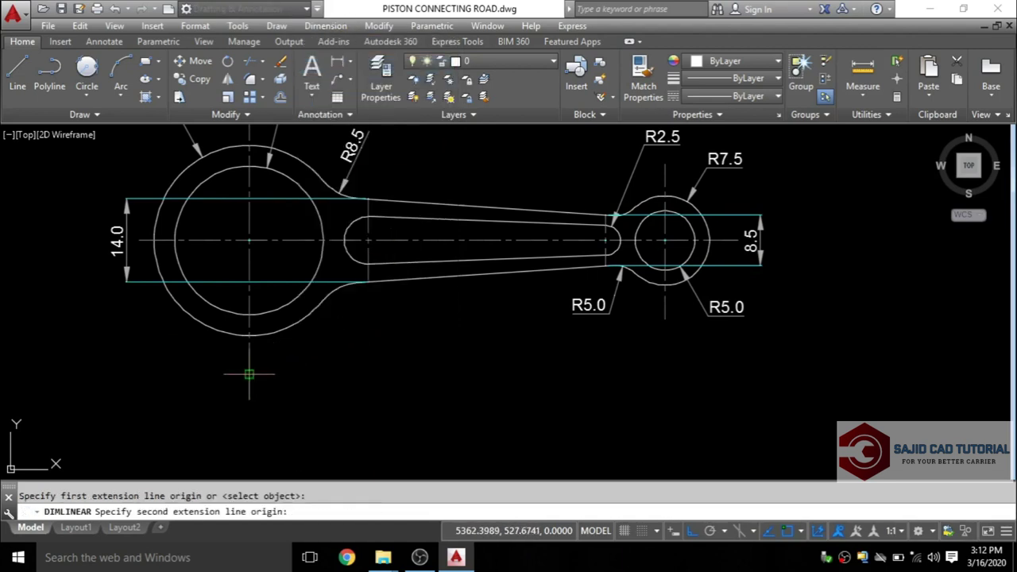
left_click(367, 282)
left_click(384, 414)
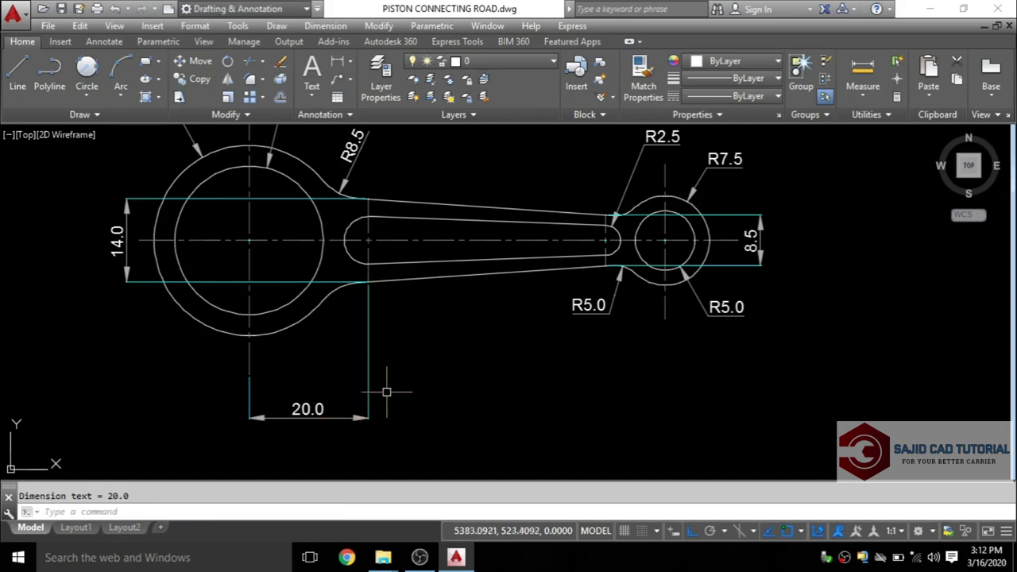
left_click(326, 25)
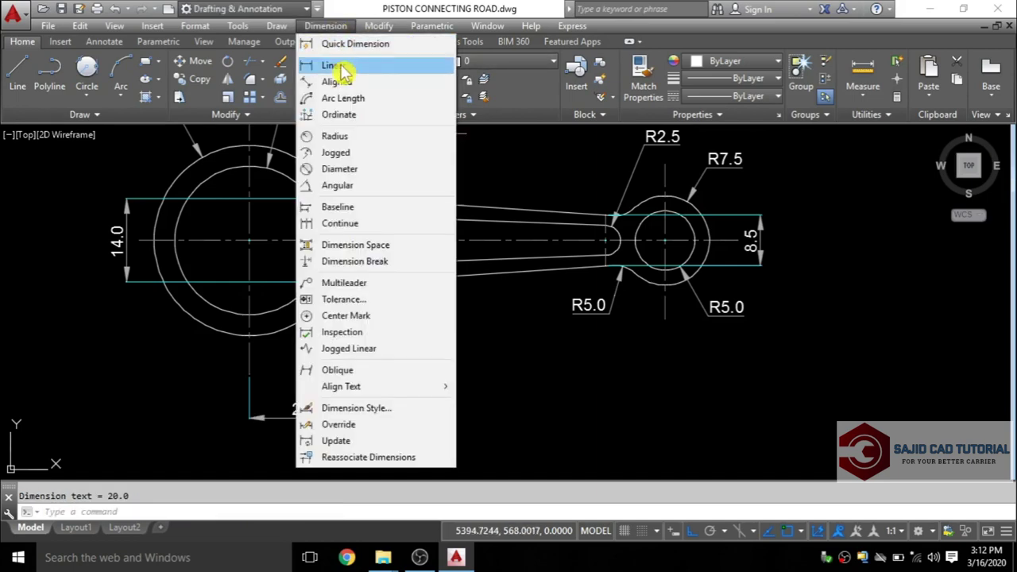
left_click(325, 65)
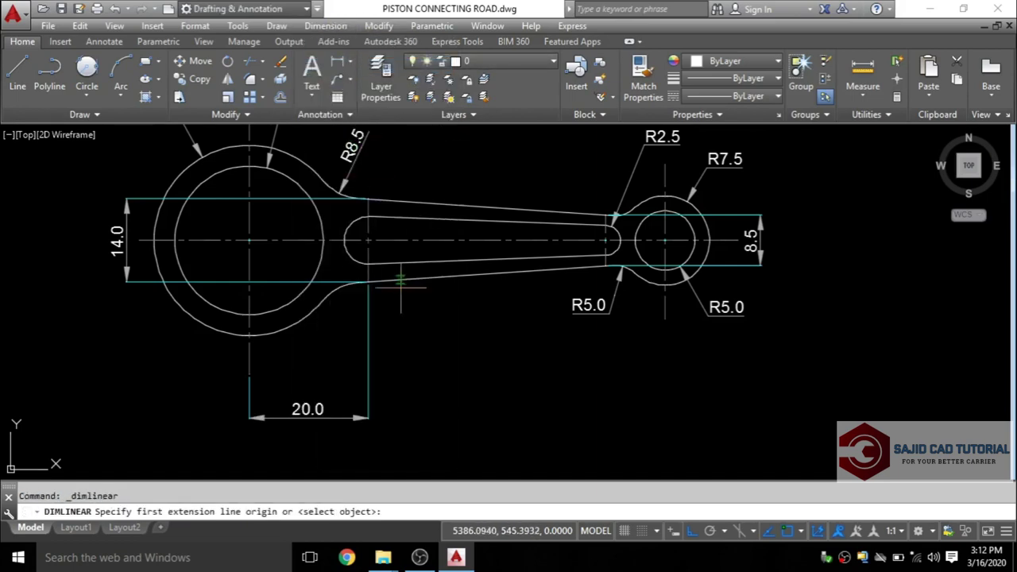
left_click(367, 417)
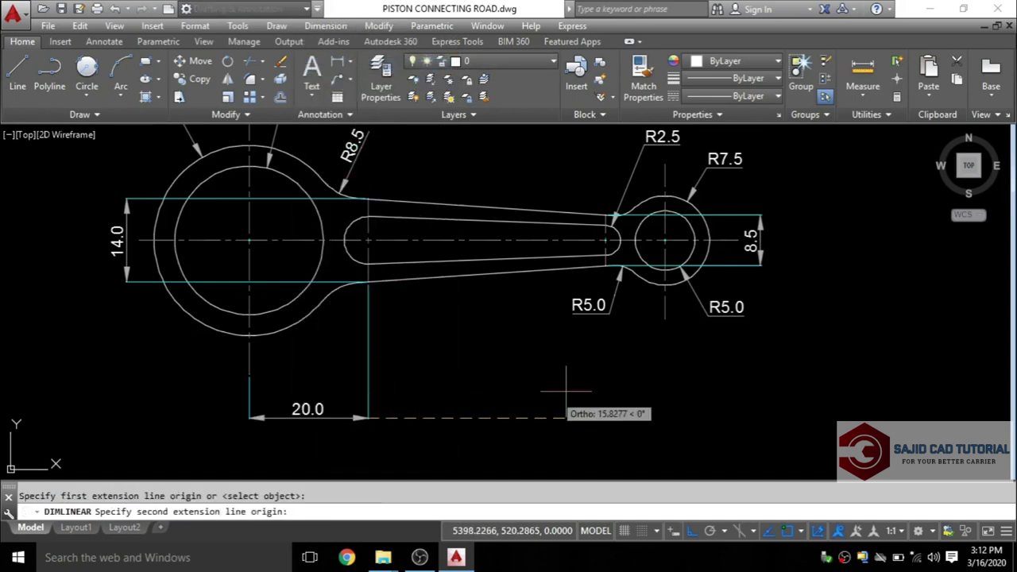
left_click(605, 265)
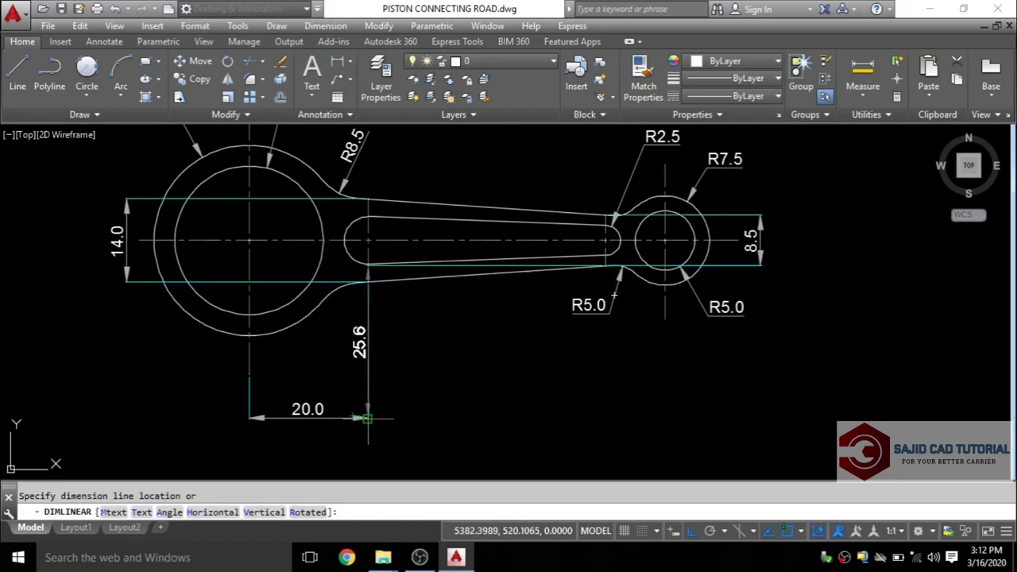
left_click(367, 417)
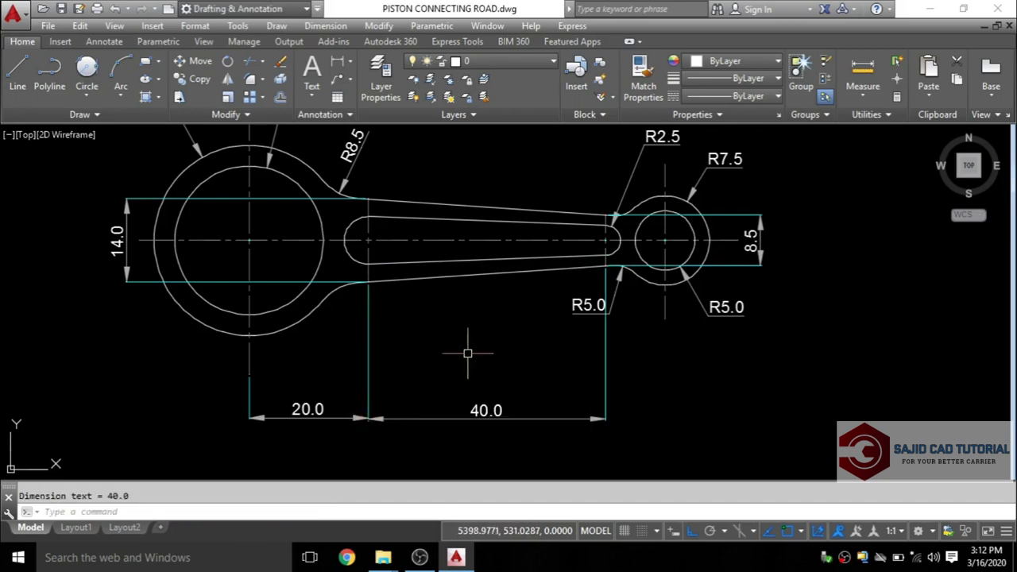
middle_click_drag(466, 345, 468, 288)
middle_click_drag(372, 232, 420, 173)
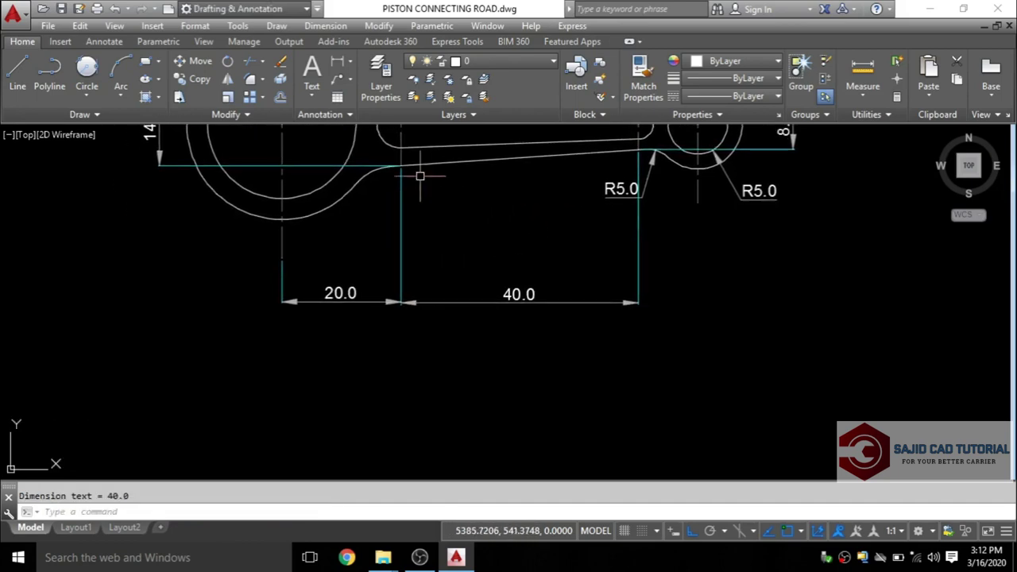
Add the overall 70.0 centre-to-centre length below the other dimensions
left_click(330, 28)
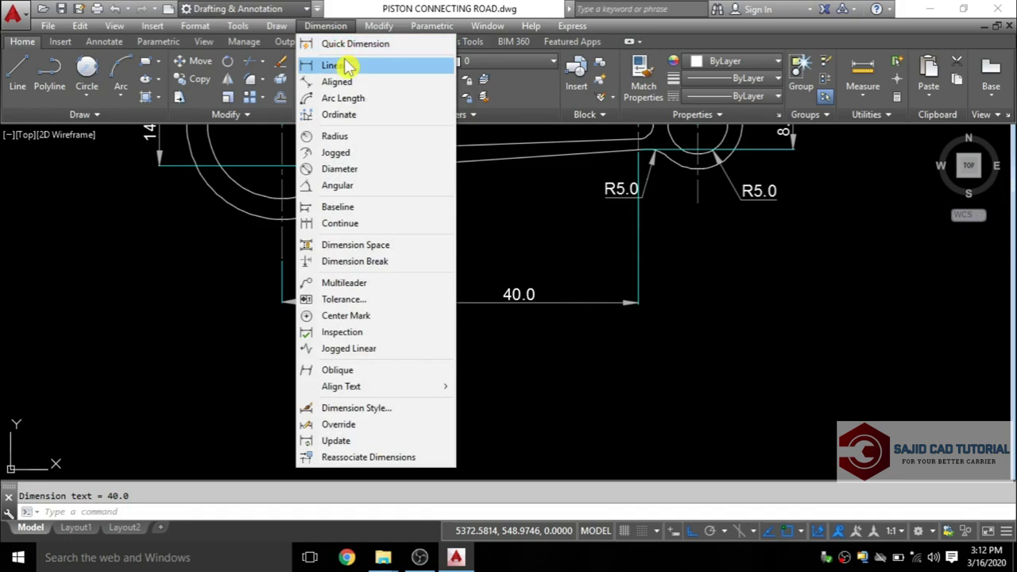
left_click(333, 65)
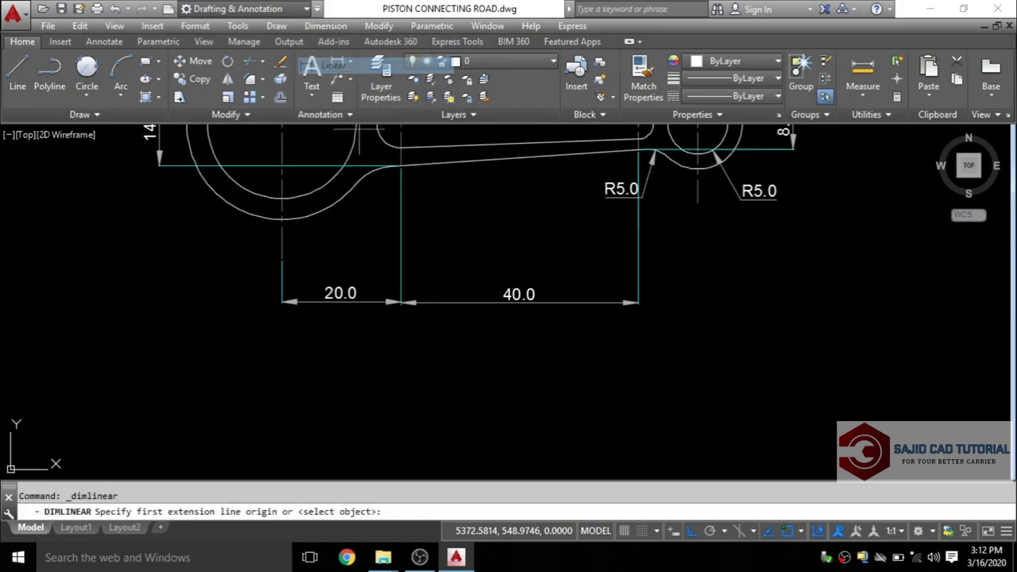
left_click(282, 257)
left_click(698, 203)
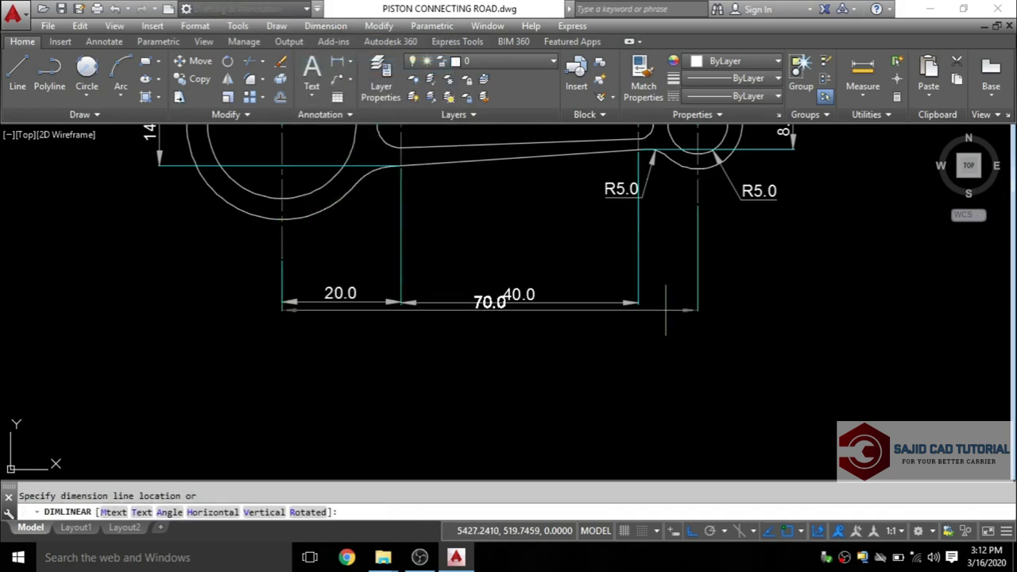
left_click(659, 345)
scroll(549, 355, "down", 5)
scroll(576, 325, "up", 5)
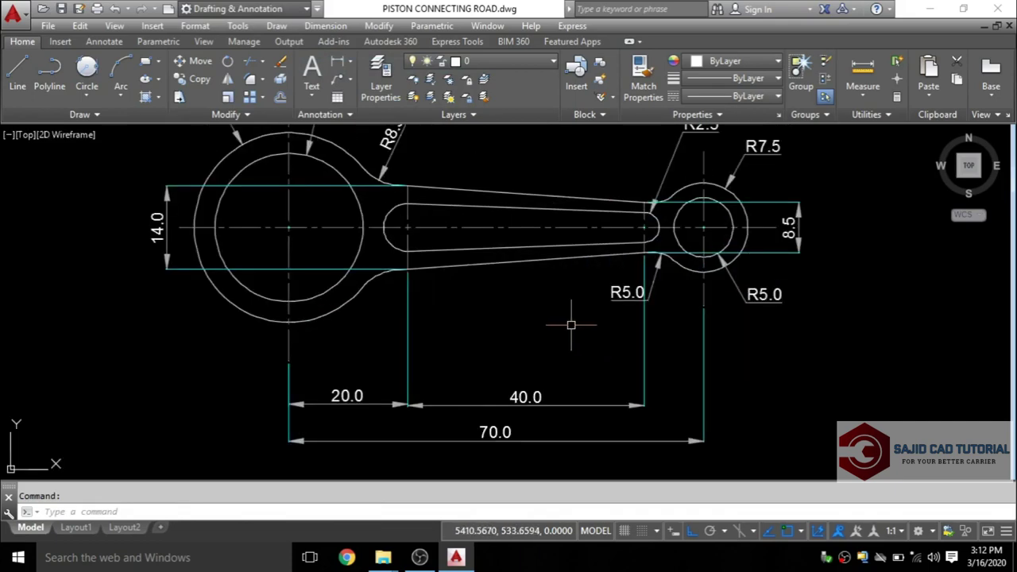
scroll(574, 313, "down", 2)
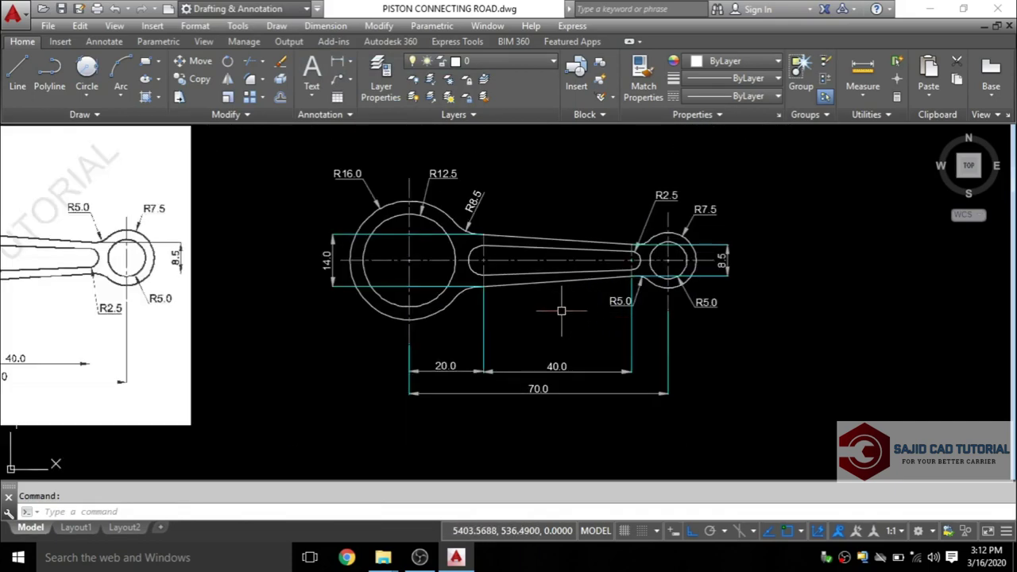
Pan and zoom to frame both the reference image and the connecting rod drawing
scroll(561, 310, "up", 2)
mouse_move(551, 288)
middle_mouse_down()
mouse_move(553, 317)
mouse_move(789, 322)
middle_mouse_up()
scroll(553, 317, "down", 2)
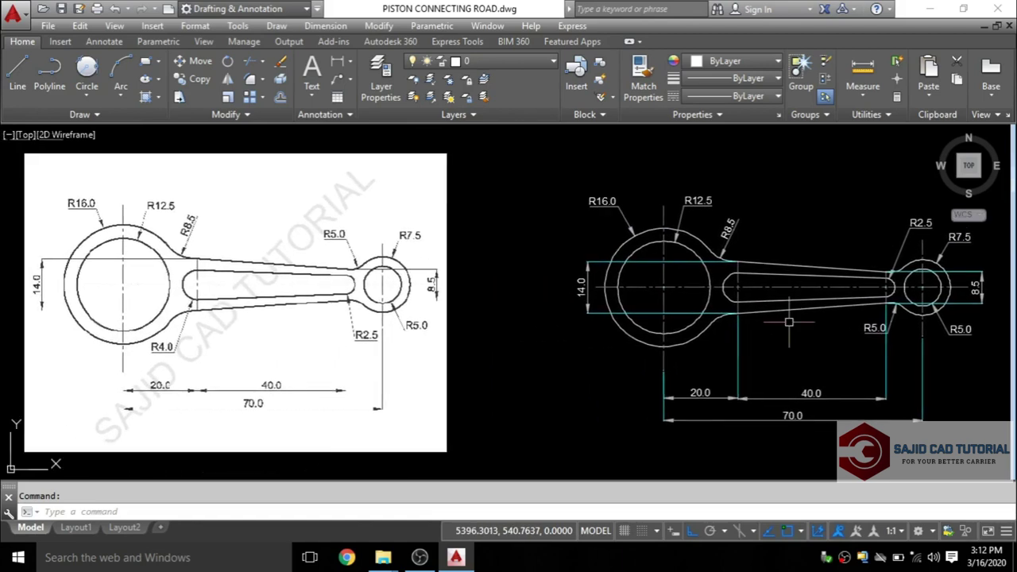
type("p")
key("Return")
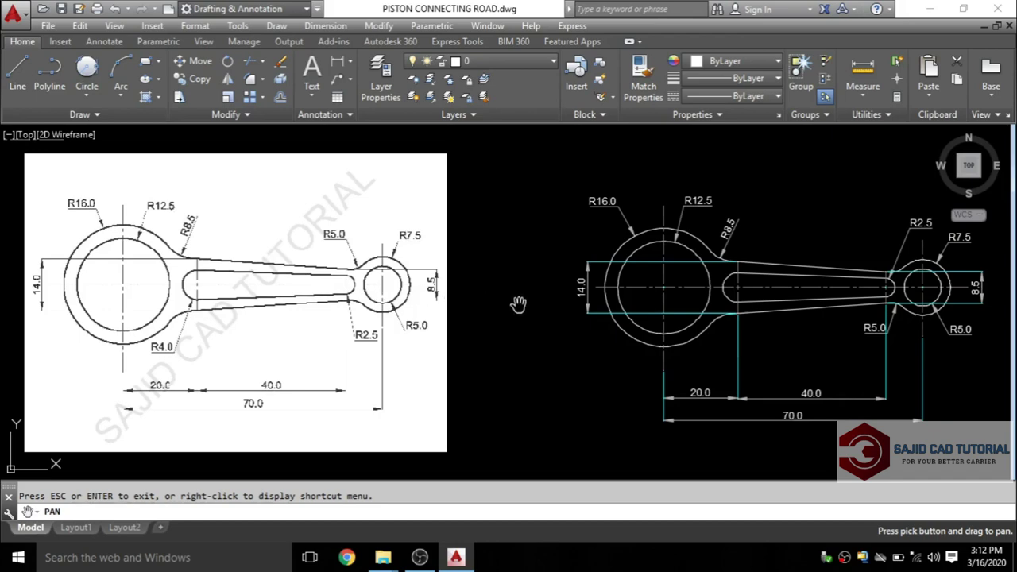
key("Escape")
Move the reference image rightward so it sits just left of the dimensioned drawing
left_click(447, 309)
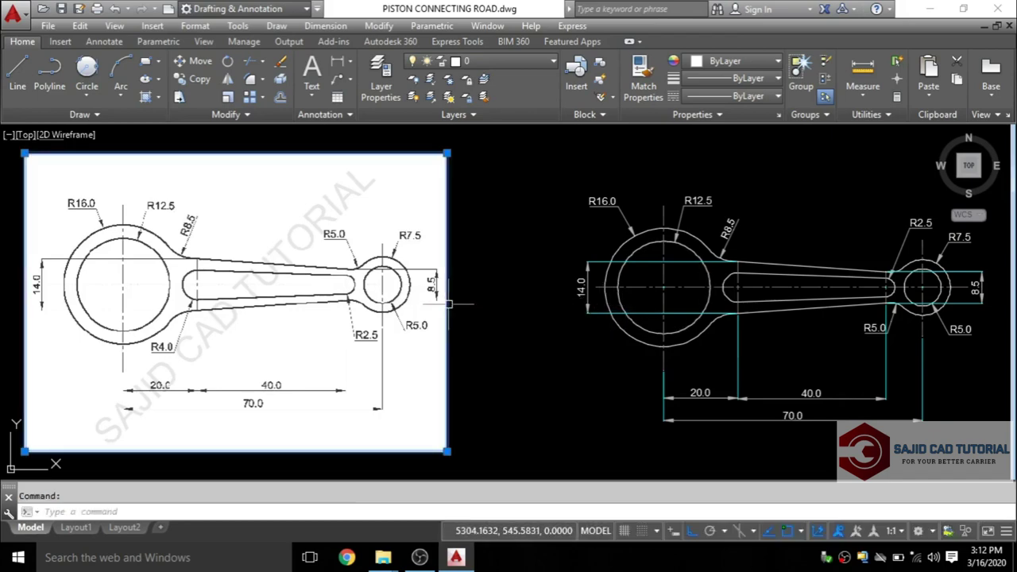
type("m")
key("Return")
left_click(518, 167)
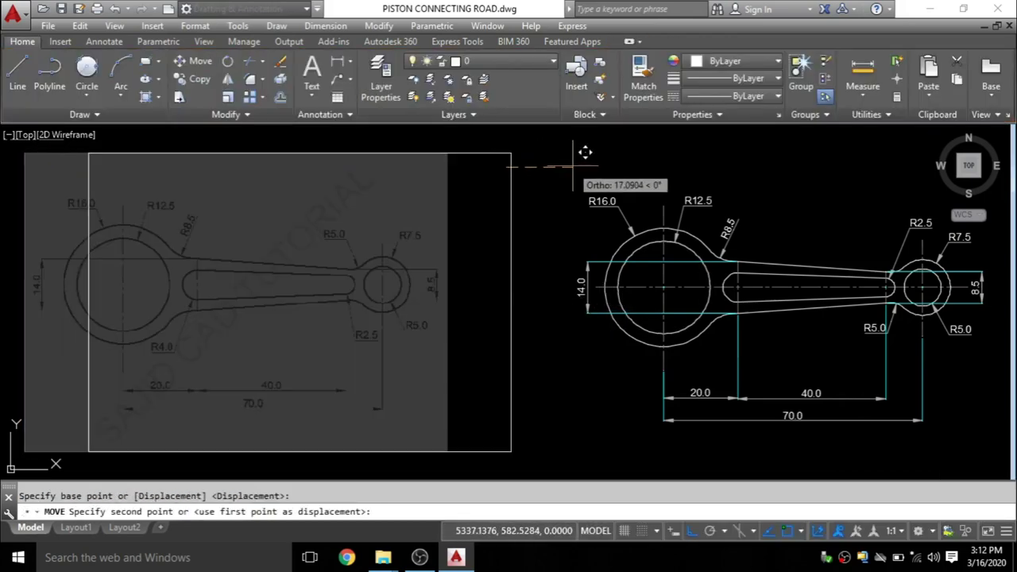
left_click(591, 152)
scroll(546, 347, "up", 2)
scroll(547, 347, "down", 2)
middle_click_drag(548, 350, 488, 344)
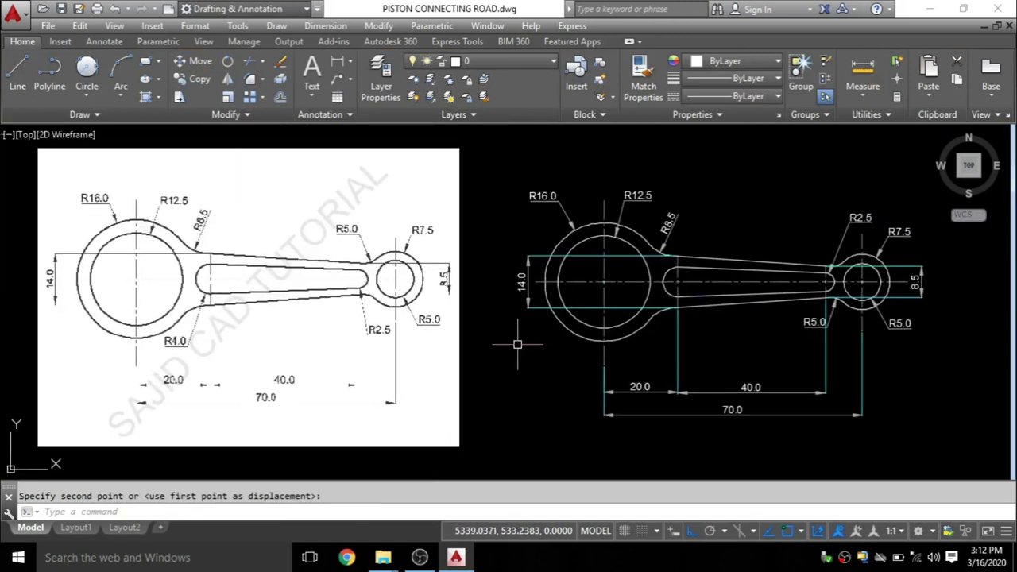